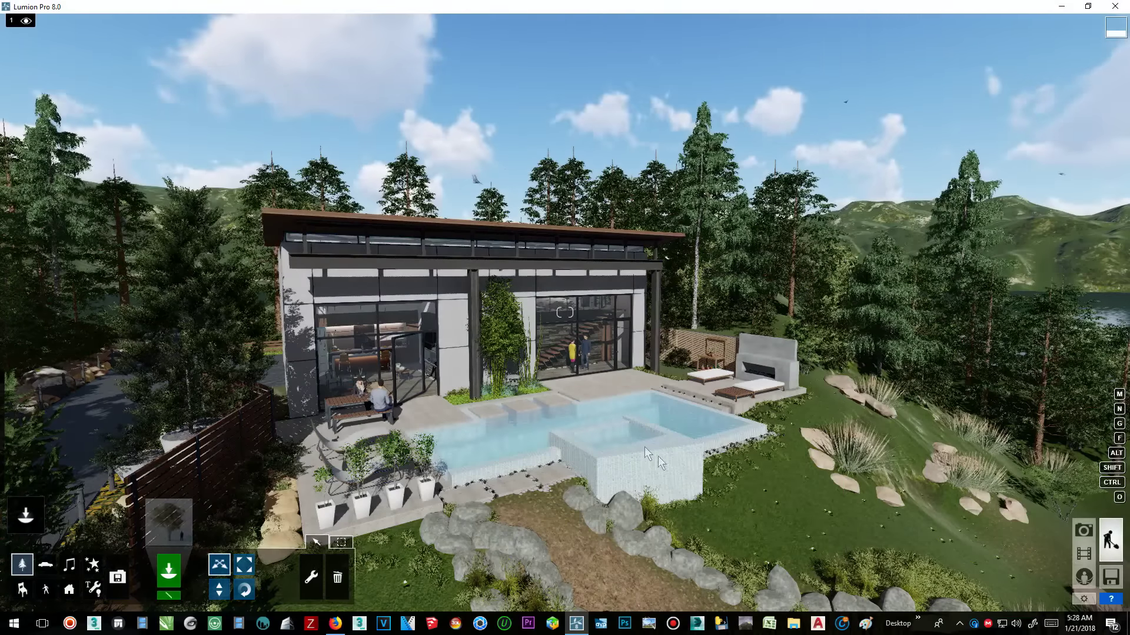
Step: Position the scene camera low beside the pool, facing the house's glazed facade, as the centre point for the 360 images
right_drag(613, 423, 2, 503)
key(w)
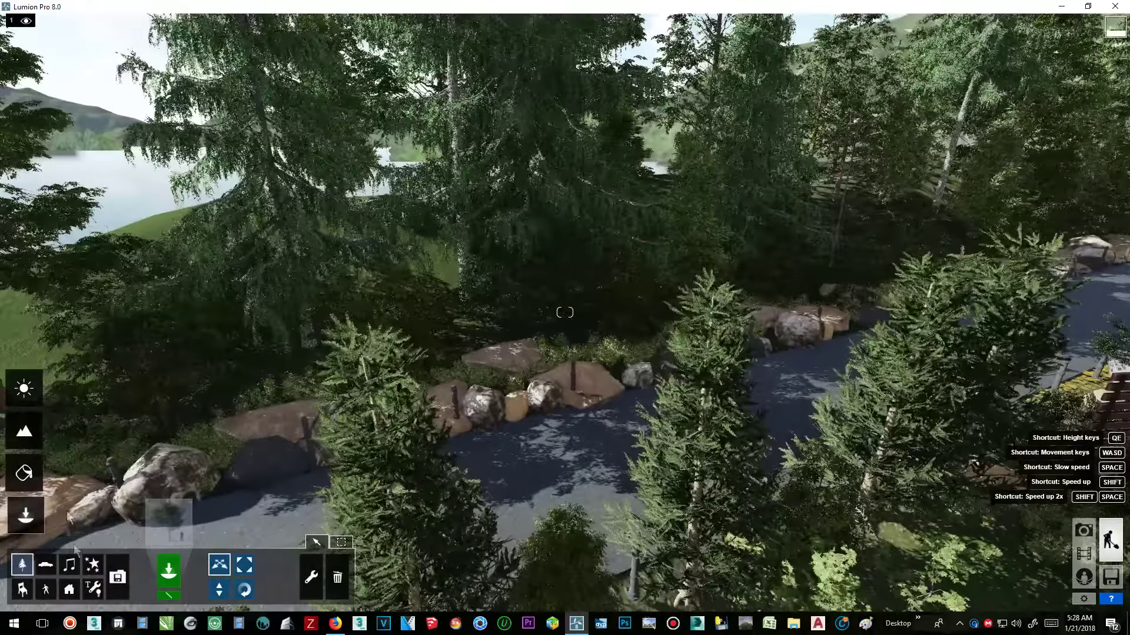
right_drag(655, 182, 686, 294)
key(w)
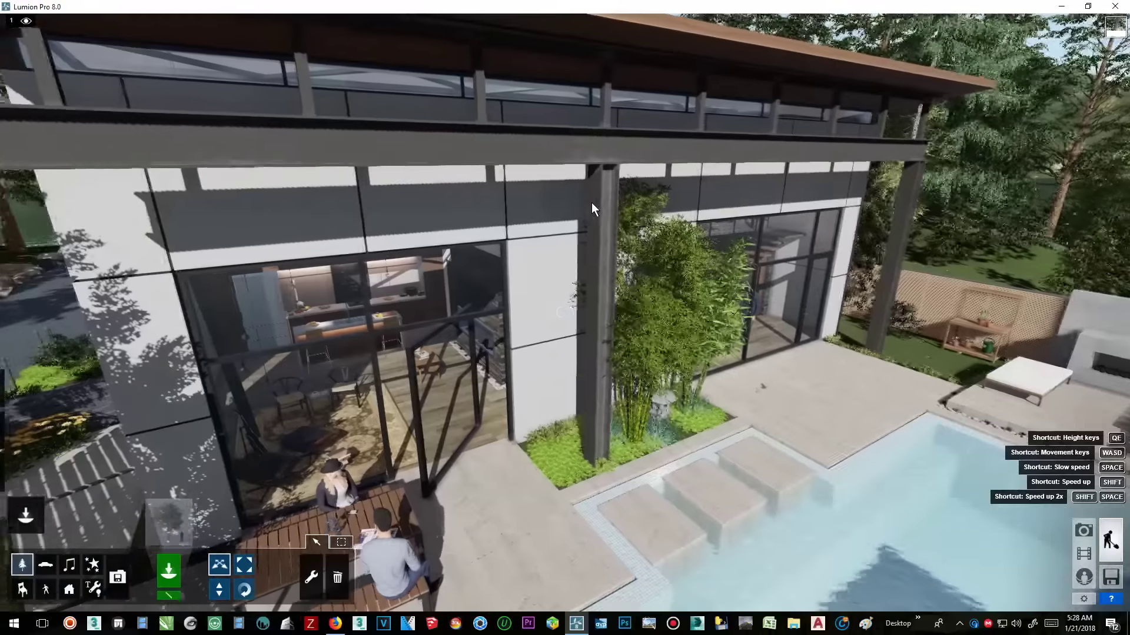
right_drag(605, 238, 659, 361)
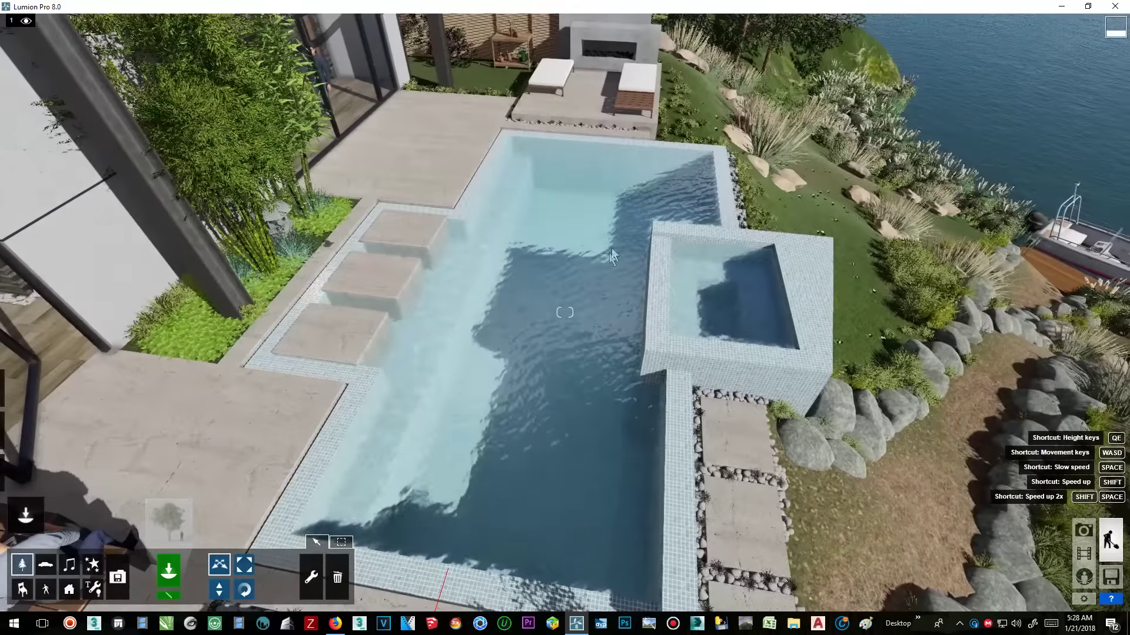
mouse_move(612, 248)
right_down()
mouse_move(665, 176)
mouse_move(659, 161)
mouse_move(584, 134)
mouse_move(401, 114)
mouse_move(645, 119)
mouse_move(594, 188)
mouse_move(532, 144)
mouse_move(518, 113)
mouse_move(492, 104)
right_up()
key(e)
key(e)
key(s)
key(s)
key(w)
key(q)
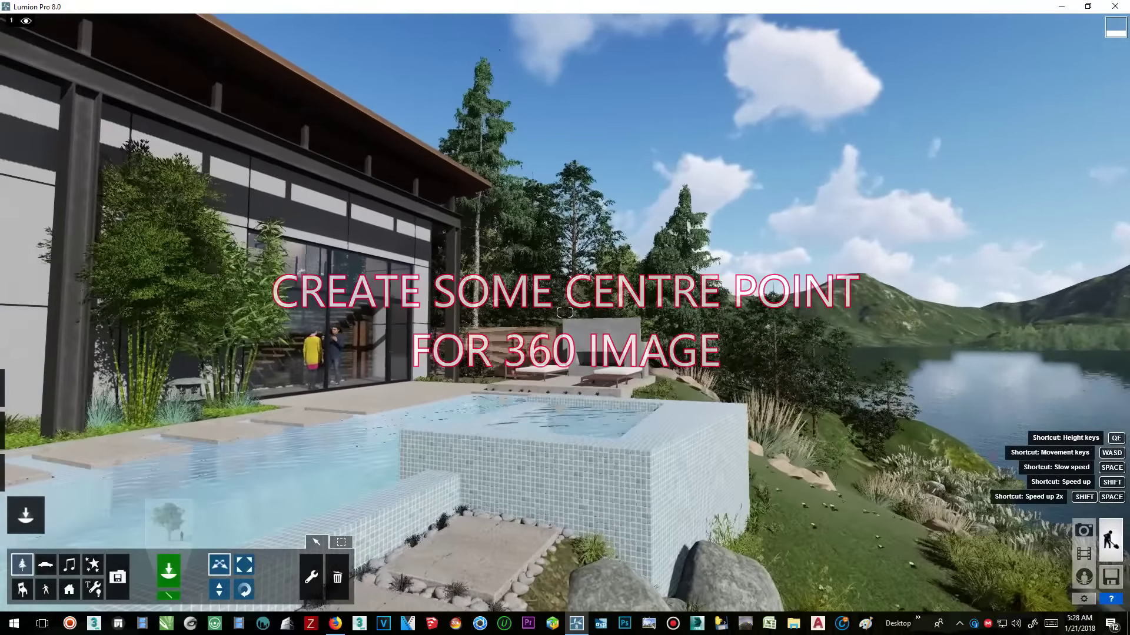
key(a)
right_drag(588, 306, 489, 326)
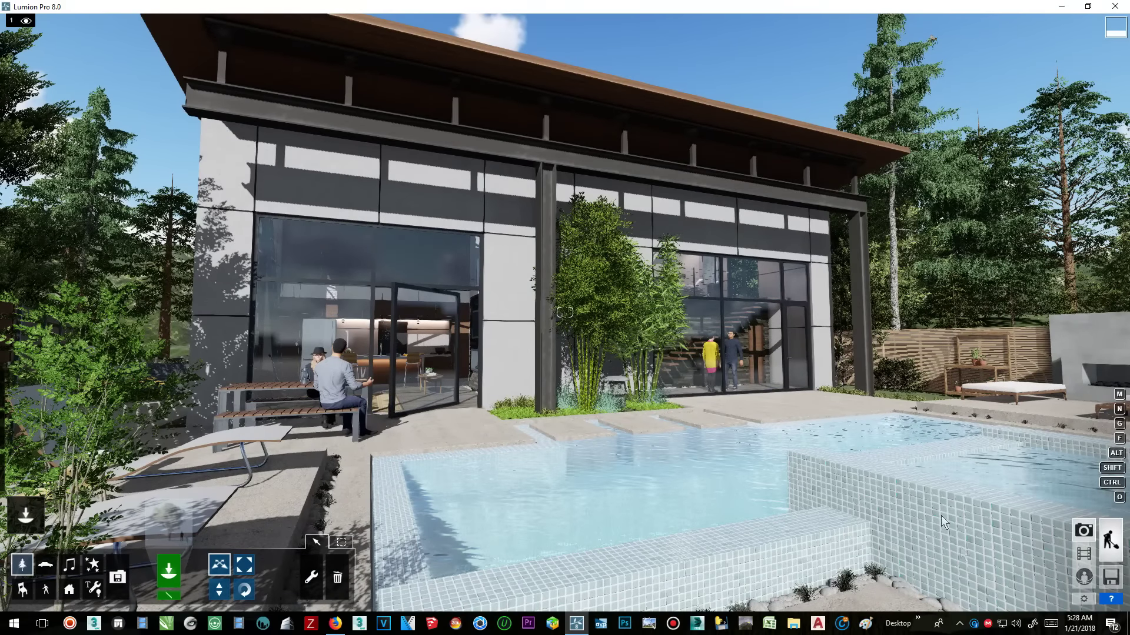
Step: Store the current view as a camera in the first empty slot of Photo Set 2 in Photo mode
click(1084, 530)
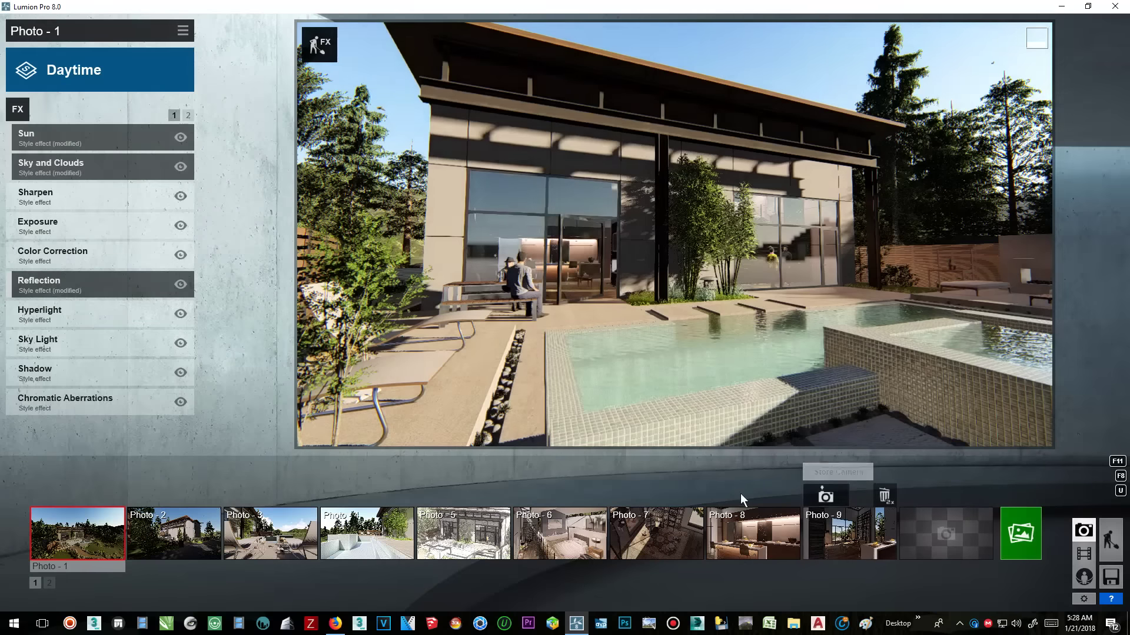
click(49, 584)
click(54, 496)
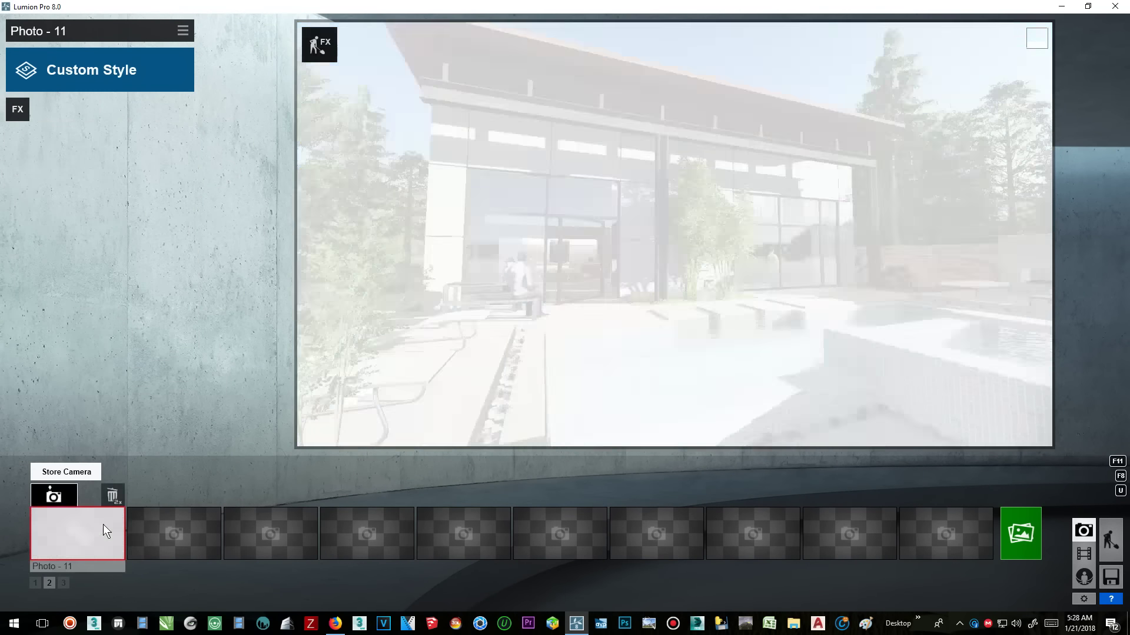
Step: Look around the house, pool and surroundings from the stored camera point in the photo preview
right_drag(589, 289, 747, 283)
right_drag(675, 234, 635, 233)
right_drag(812, 288, 634, 307)
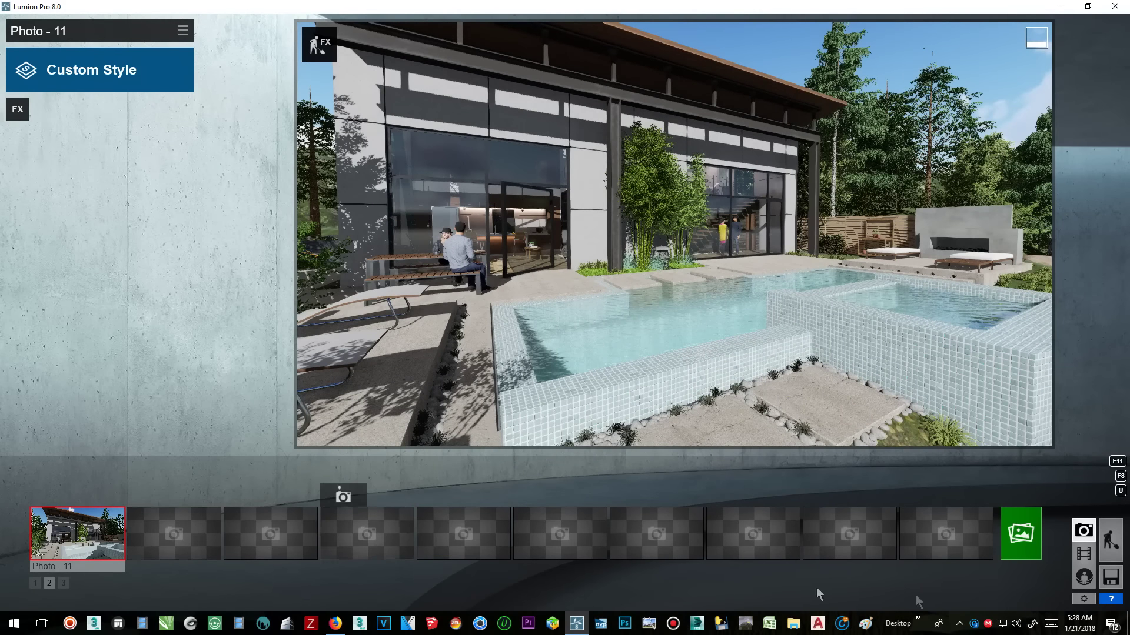
Step: Copy all effects of Photo - 1 from the first photo set
click(36, 583)
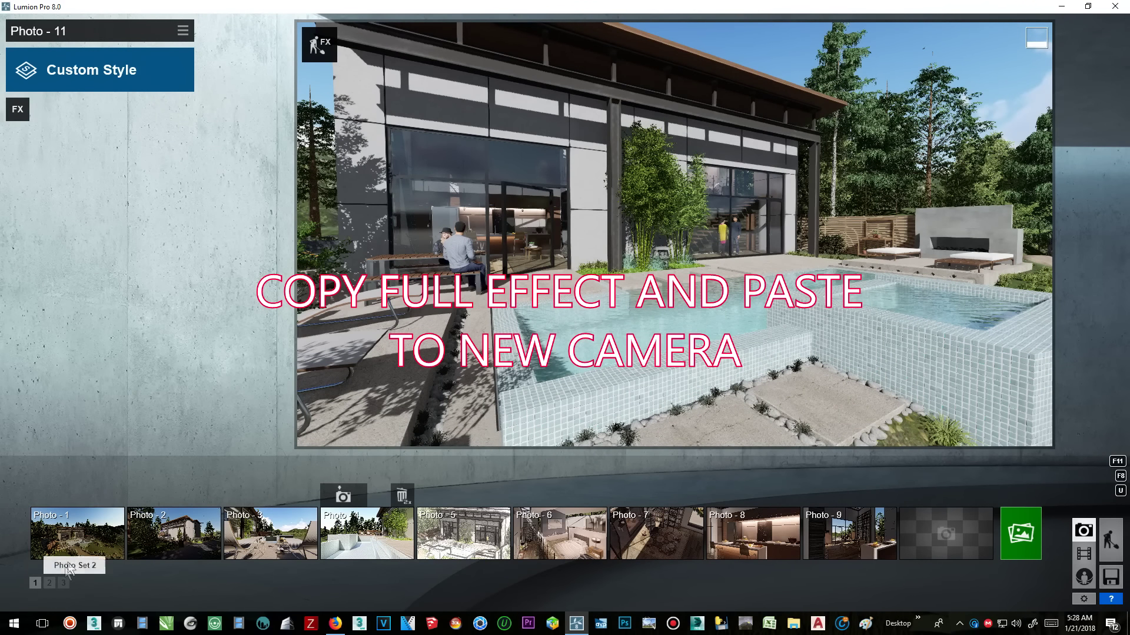
click(72, 542)
click(72, 542)
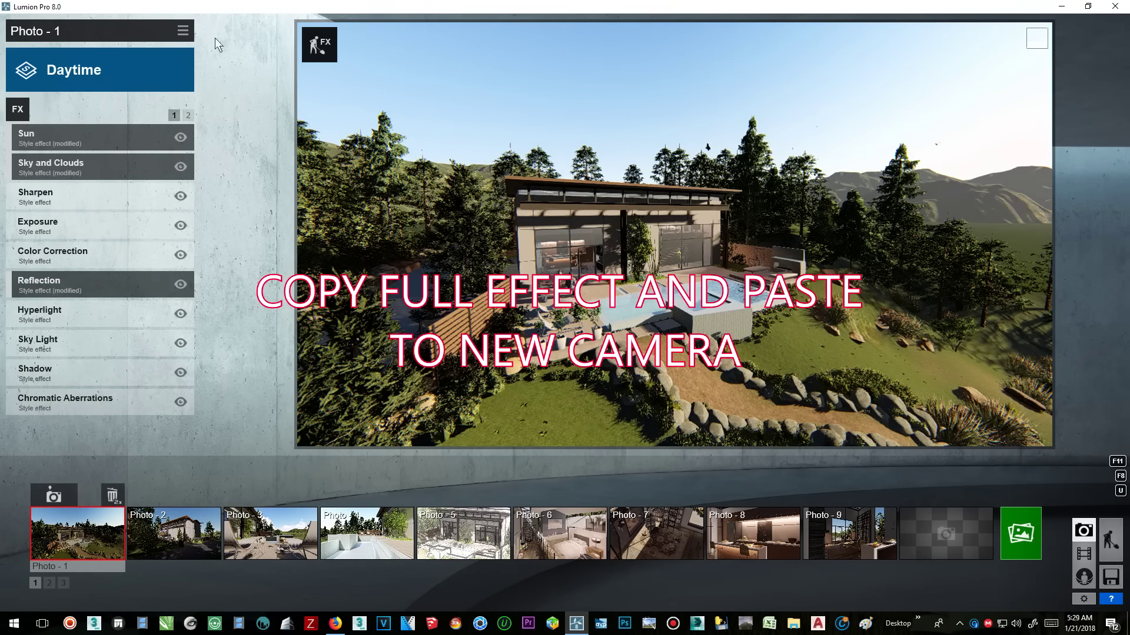
click(182, 31)
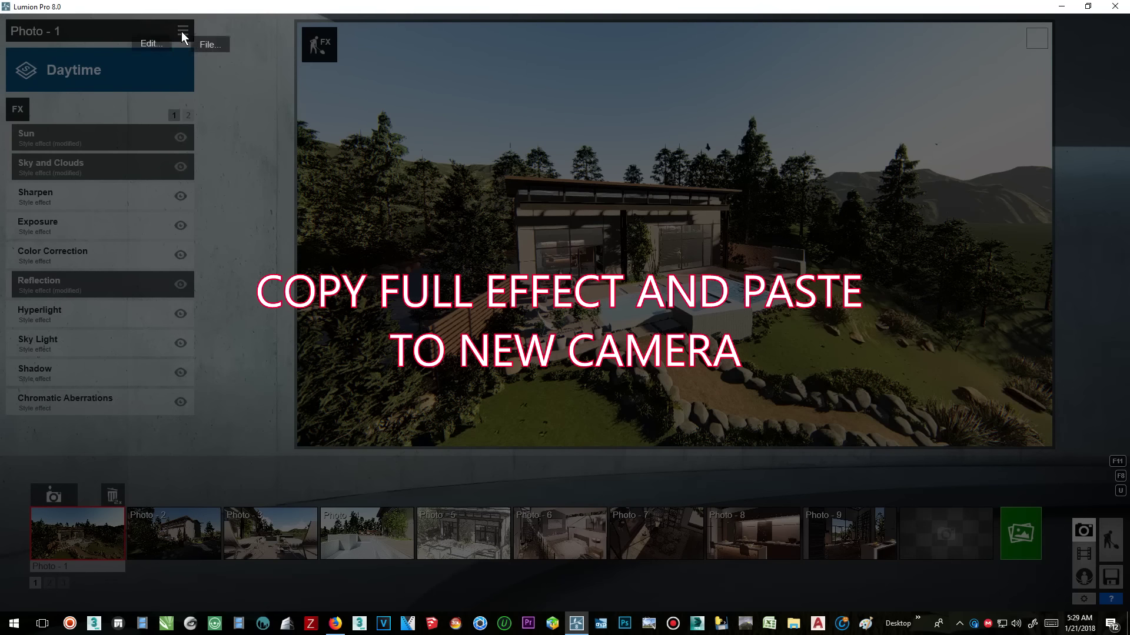
click(146, 42)
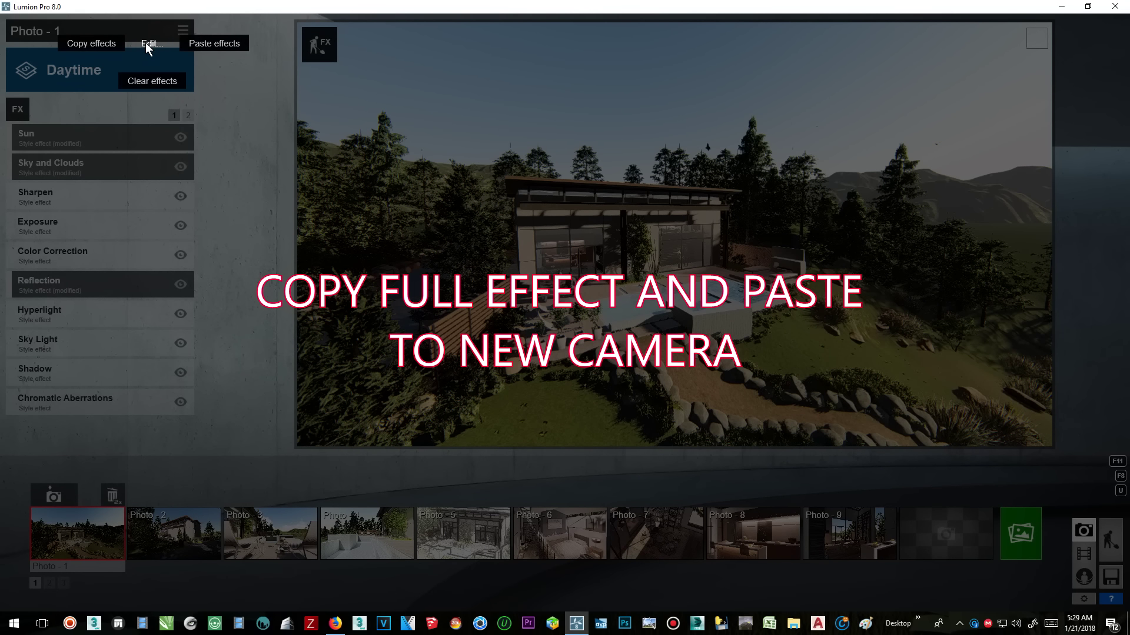
click(99, 43)
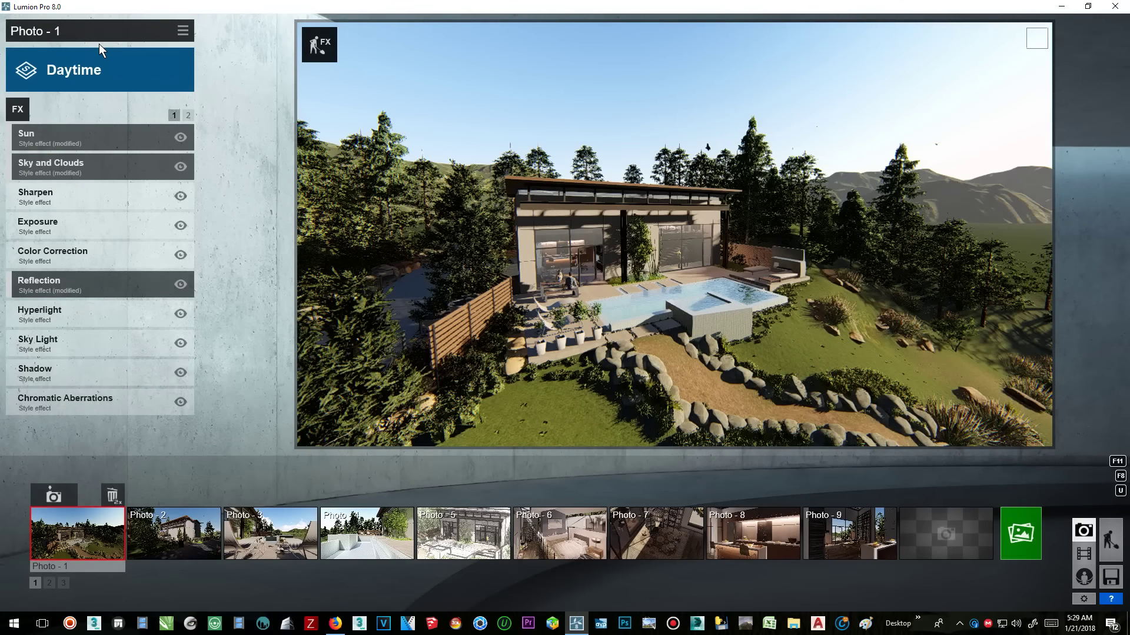
Step: Restore the Photo - 11 camera in Photo Set 2 and paste the copied effects onto it
click(49, 582)
click(94, 509)
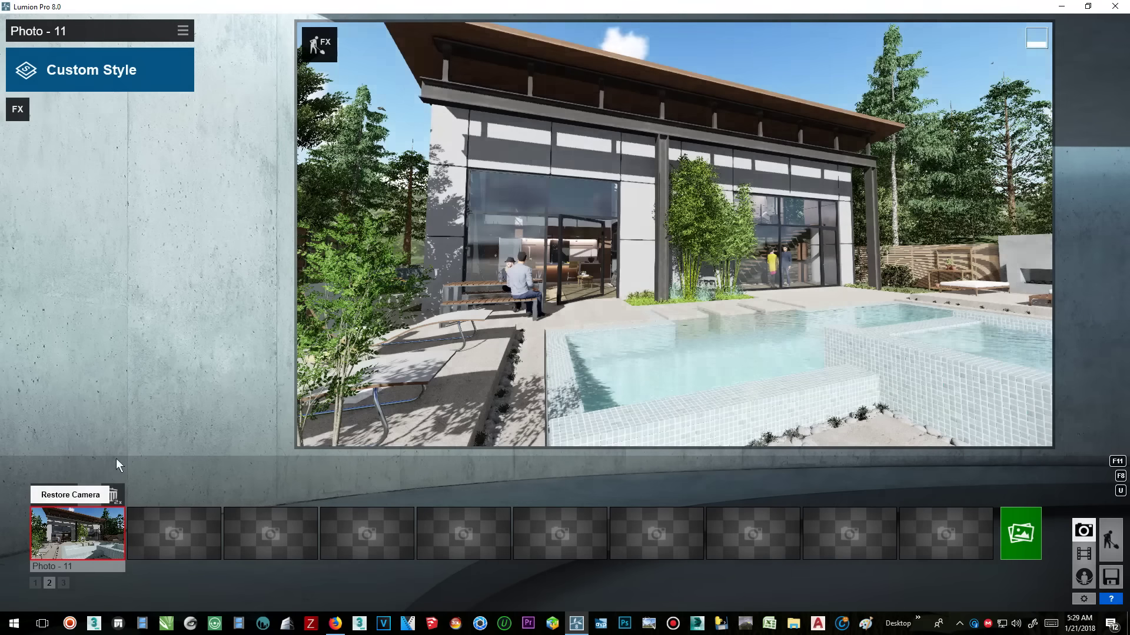
click(183, 32)
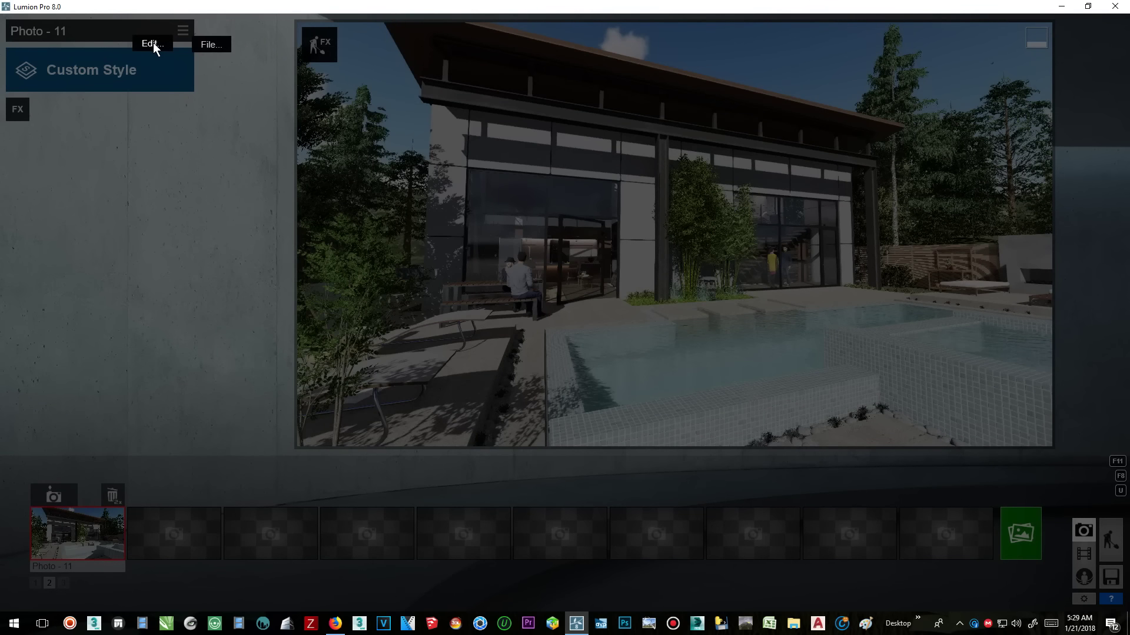
mouse_move(153, 44)
click(209, 44)
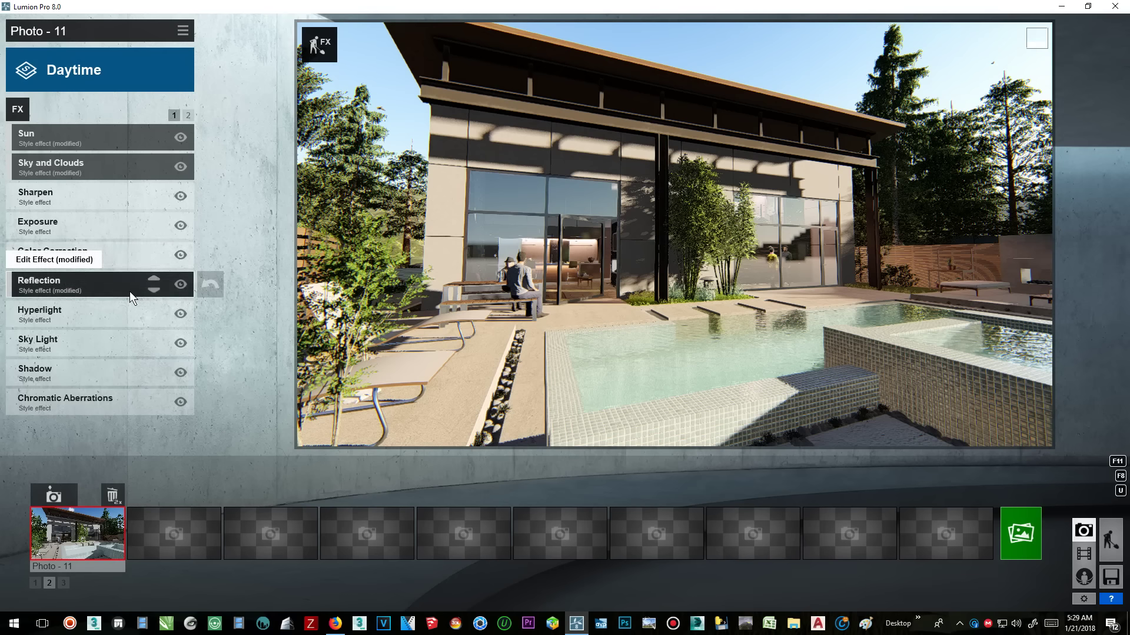
Step: Add a reflection plane on the house's left window glass in Photo - 11's Reflection effect
click(97, 284)
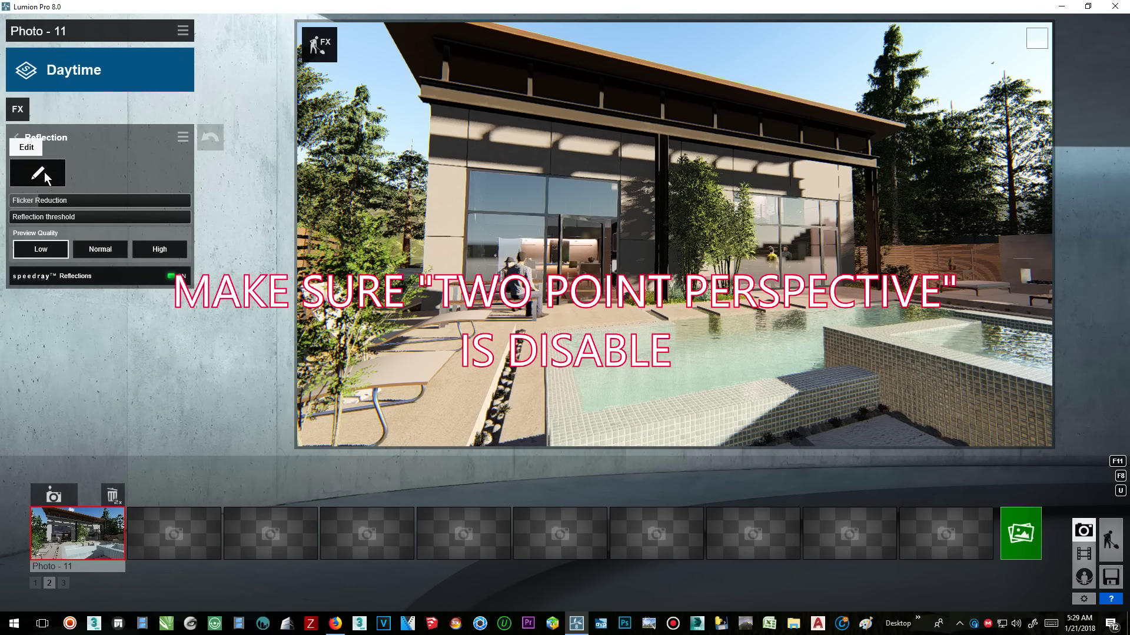
click(38, 173)
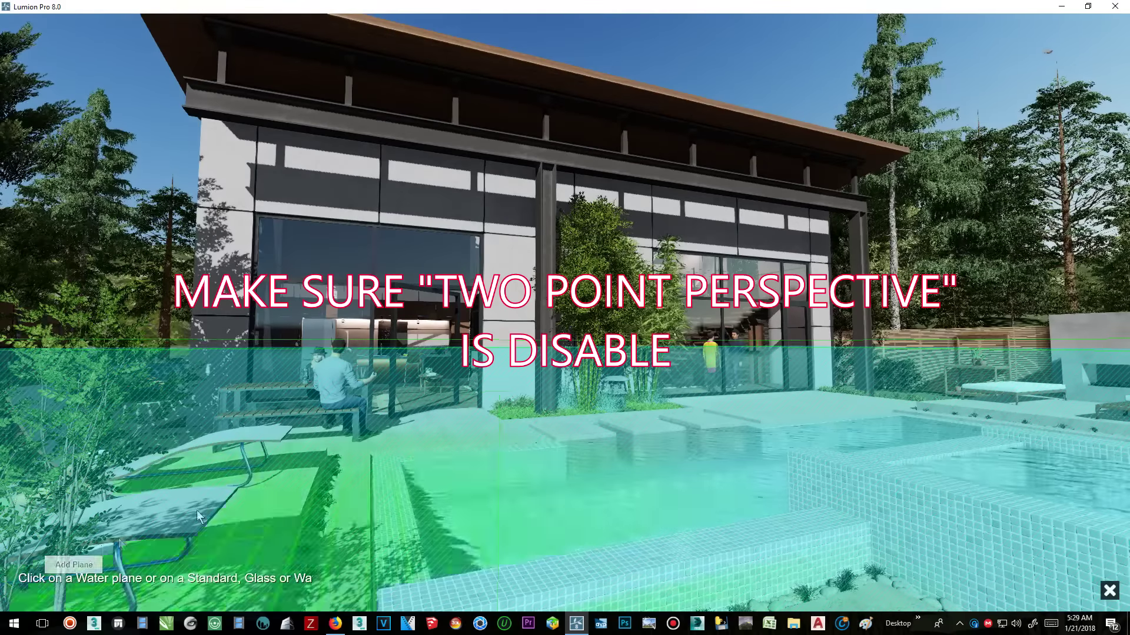
click(328, 254)
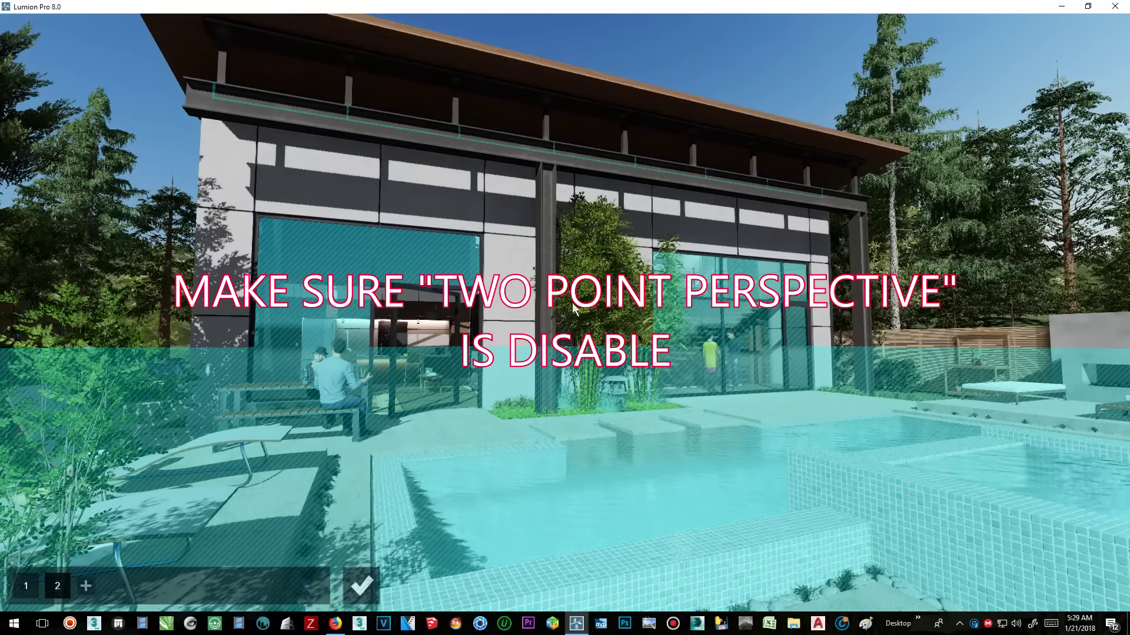
click(360, 584)
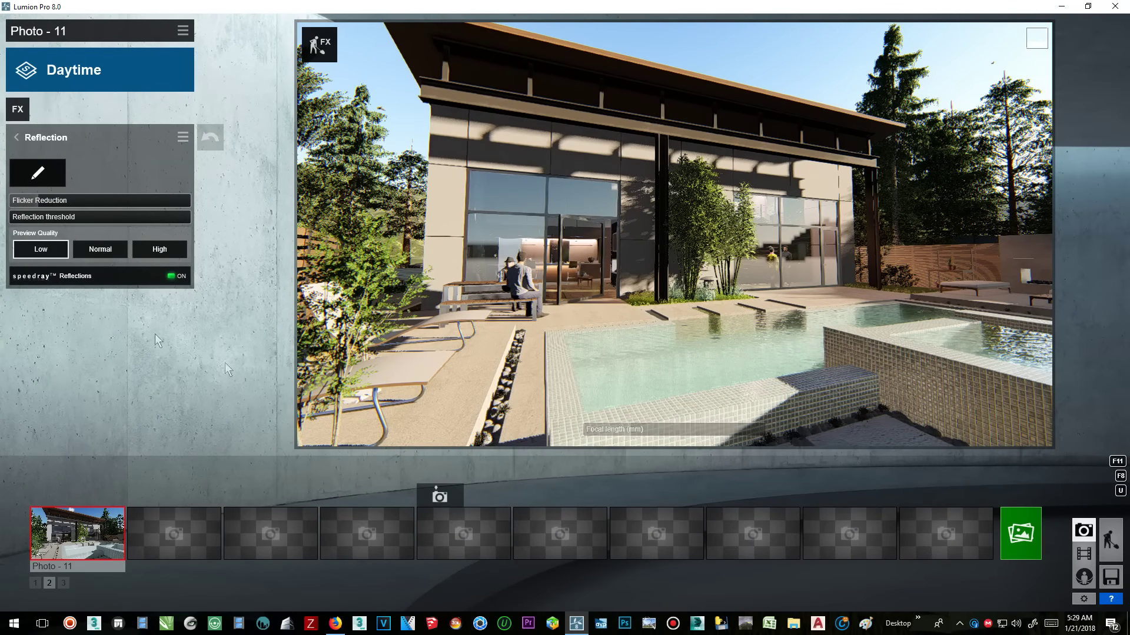
Step: Add another reflection plane on the house's right window glass and set the reflection preview quality to High
click(34, 176)
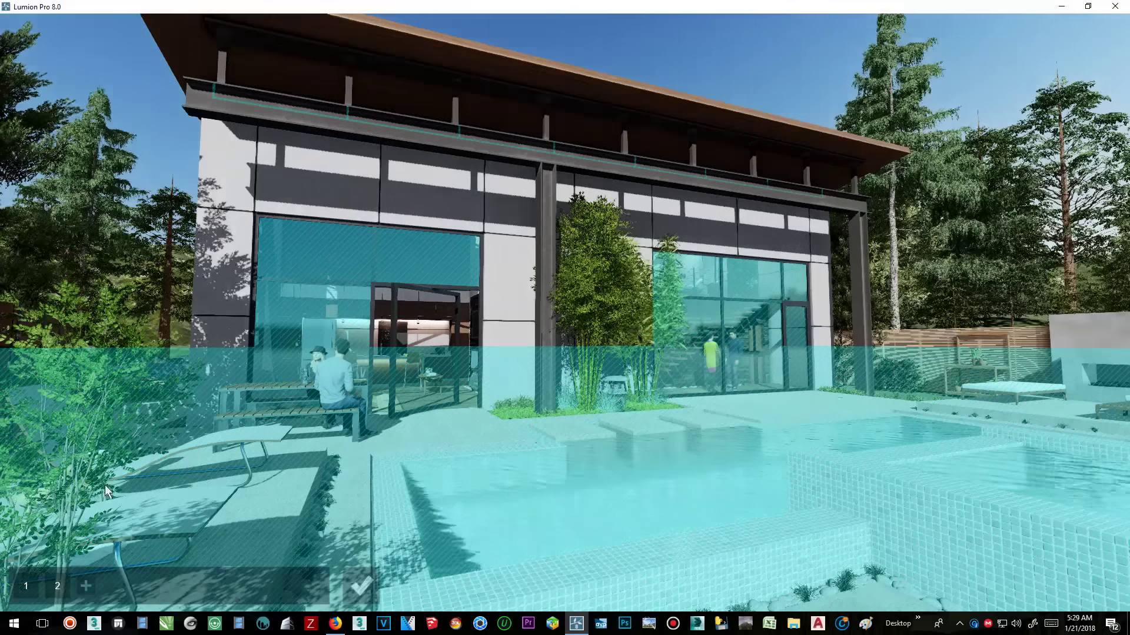
click(86, 586)
click(754, 331)
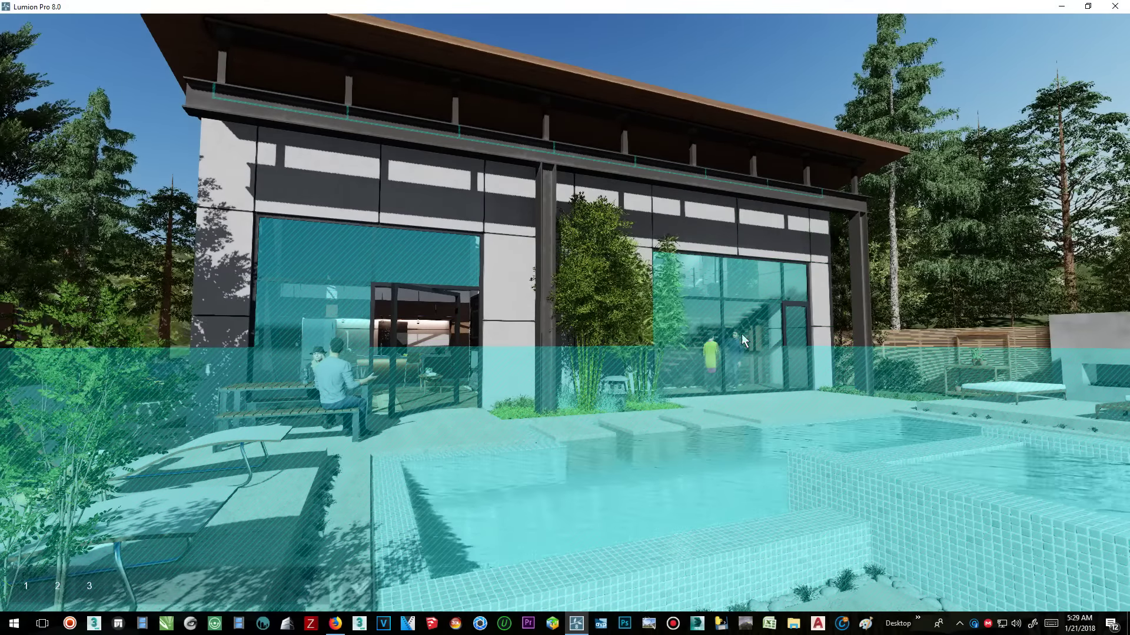
click(360, 585)
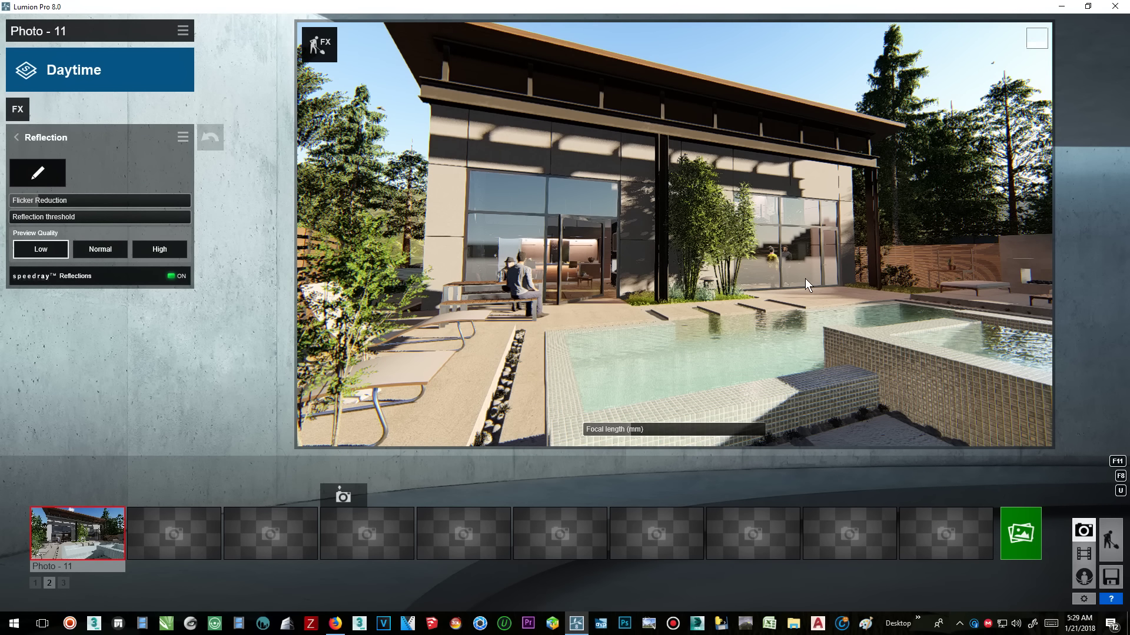
click(156, 249)
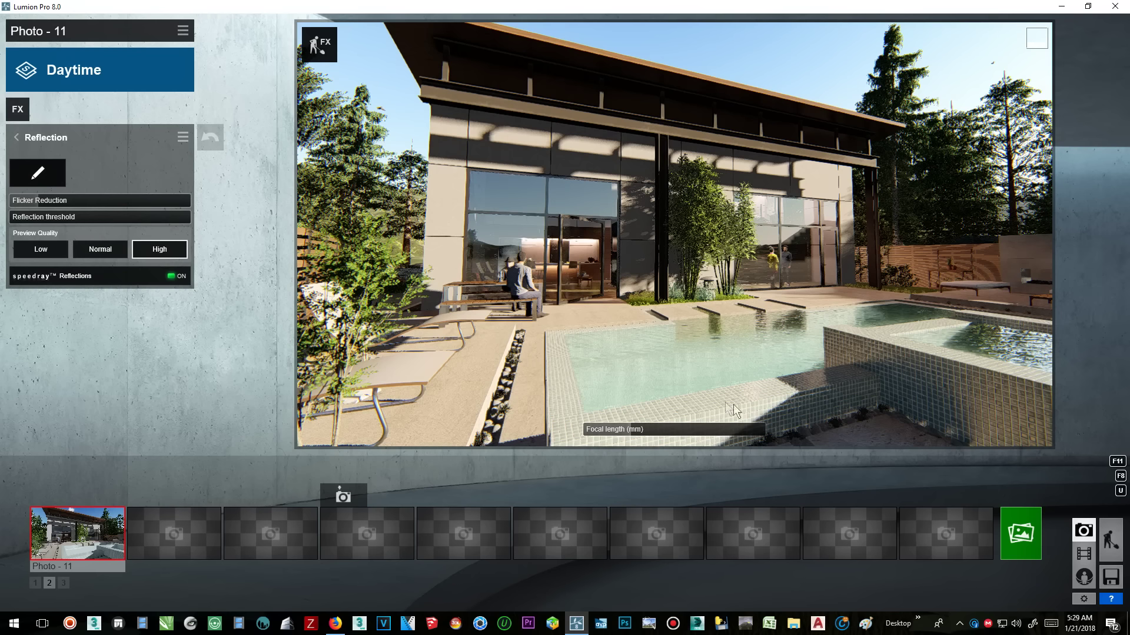
Step: Choose a 1920x1080 Desktop render of the current shot and create a folder named 360 FULL EFFECT inside SU SCENE
click(1021, 534)
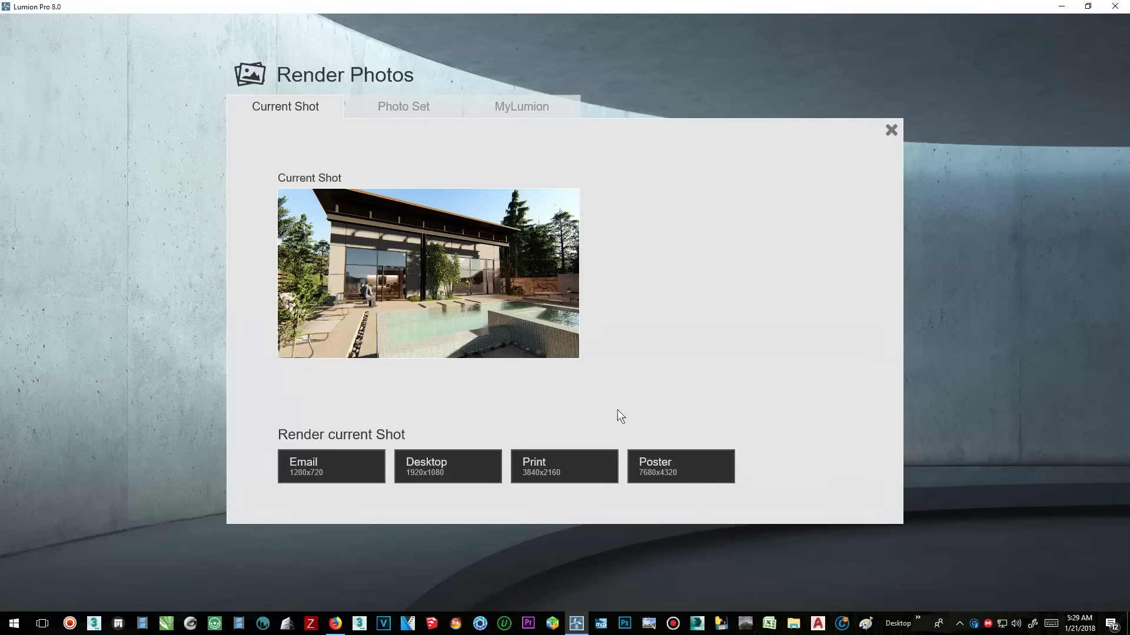
click(454, 462)
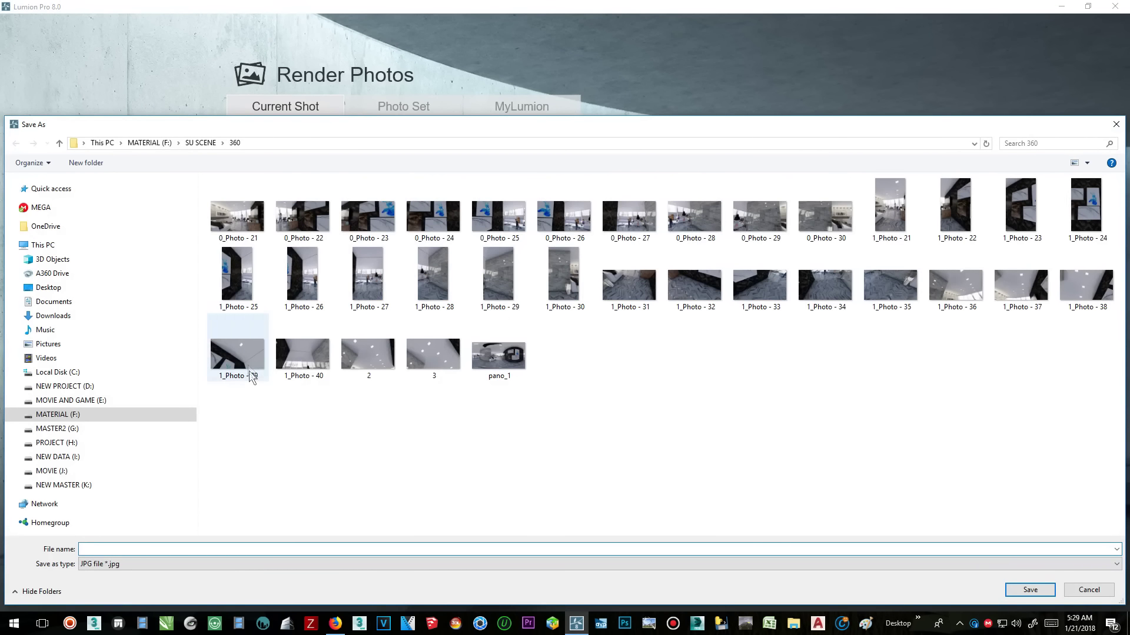
click(198, 143)
right_click(577, 371)
mouse_move(649, 497)
click(733, 310)
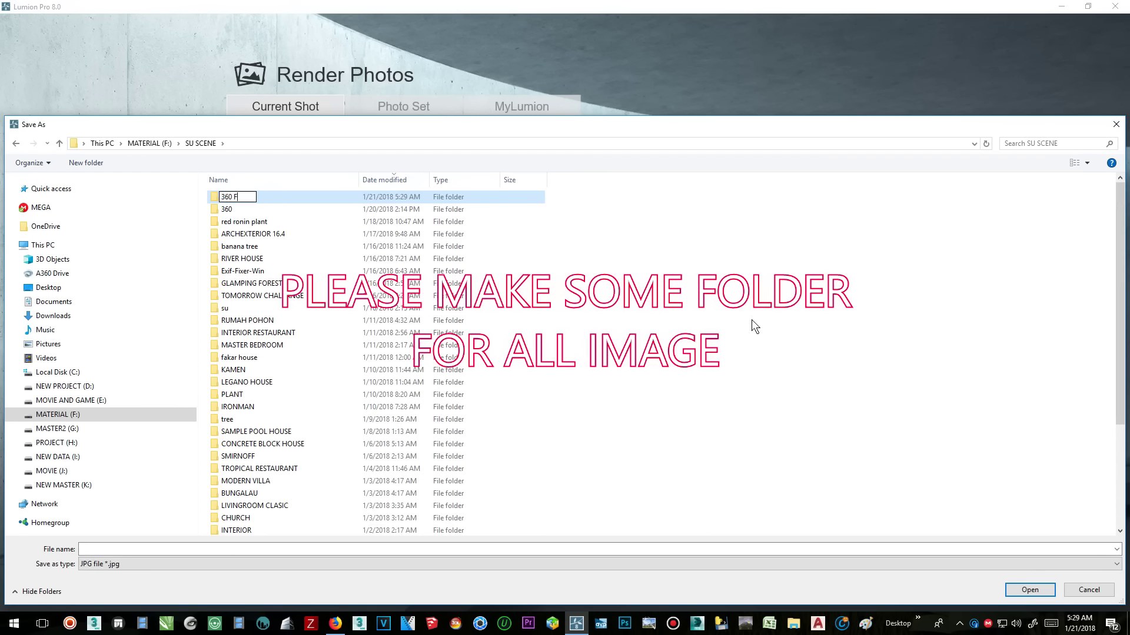
text(360 FULL EFFECT)
key(Return)
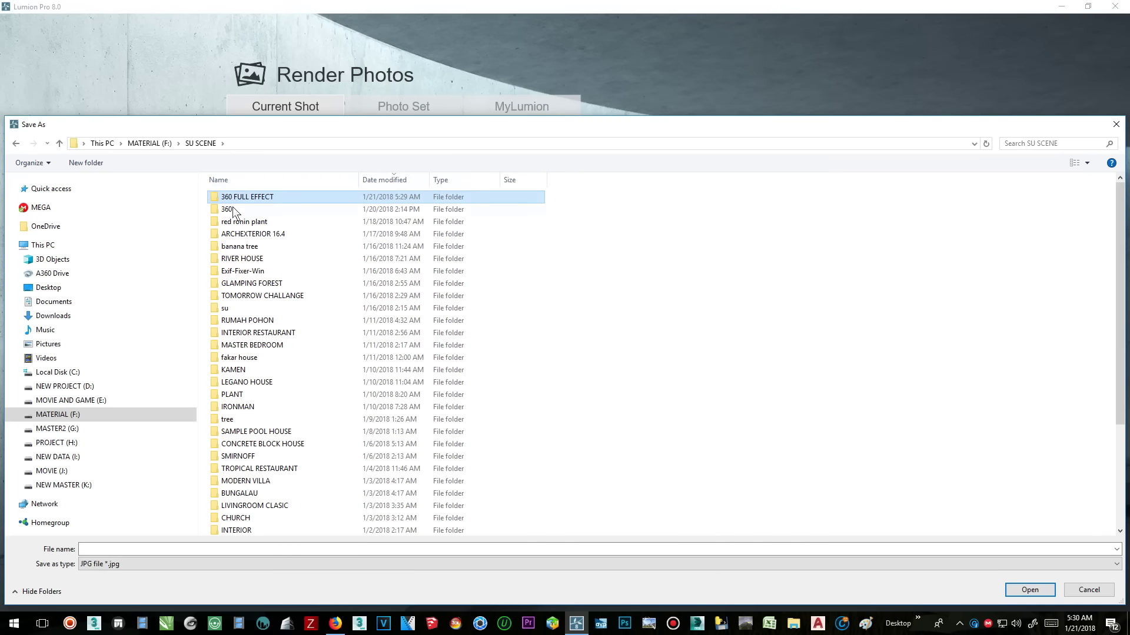
Step: Render the shot as JPG file 1 into the 360 FULL EFFECT folder
double_click(283, 198)
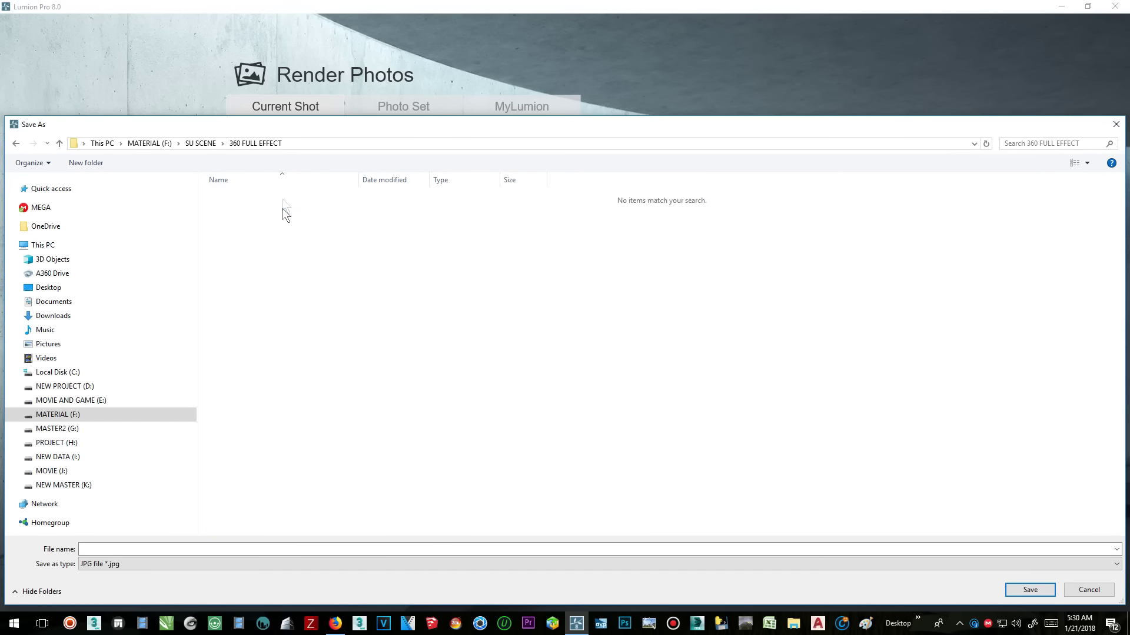
click(269, 553)
text(1)
key(Return)
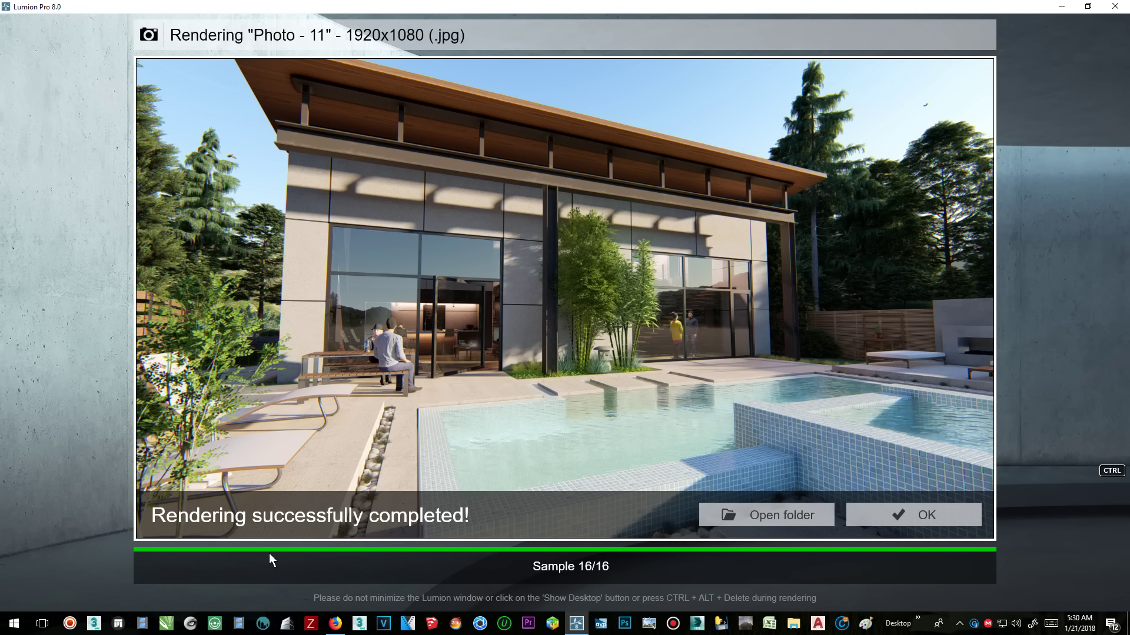
Step: Open the output folder, inspect the rendered image 1.jpg, and close the image viewer and folder
click(757, 515)
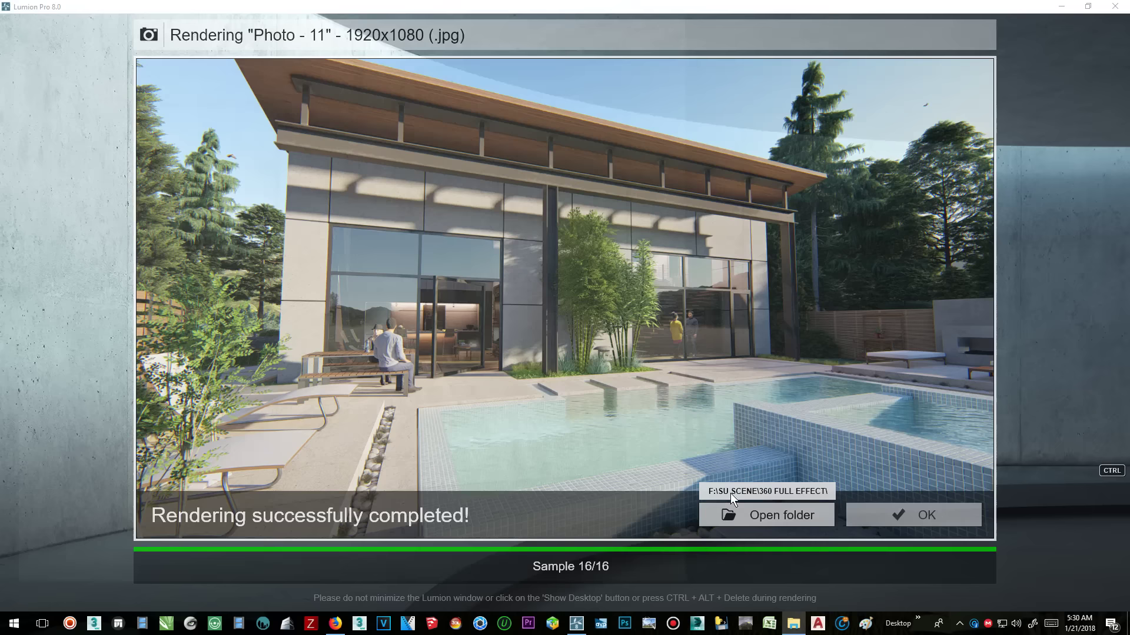
double_click(363, 147)
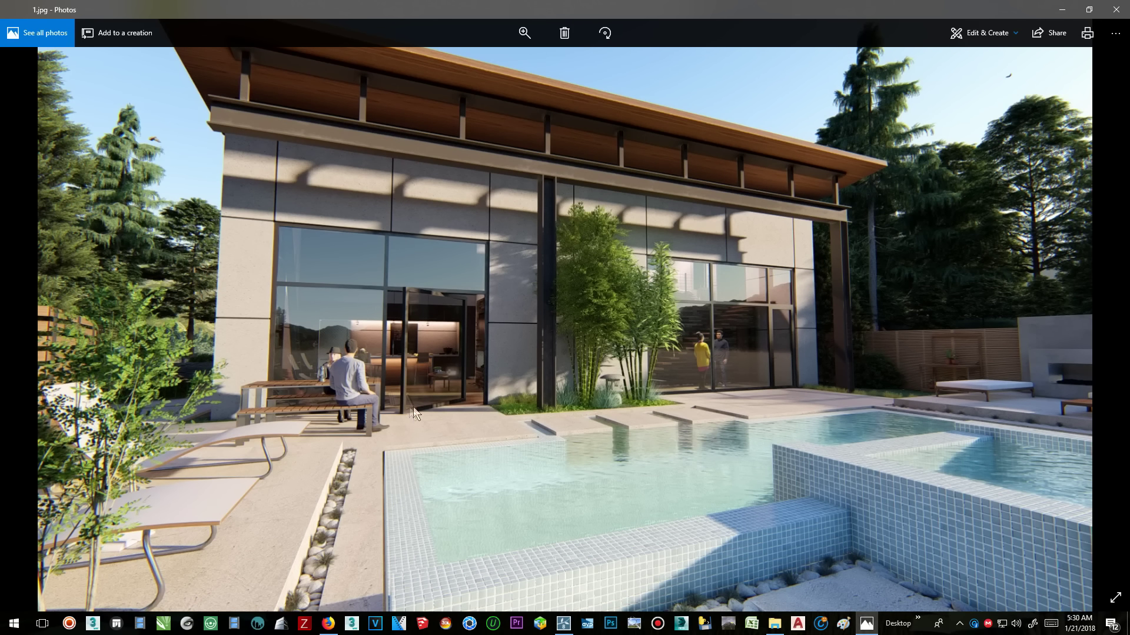
click(1116, 9)
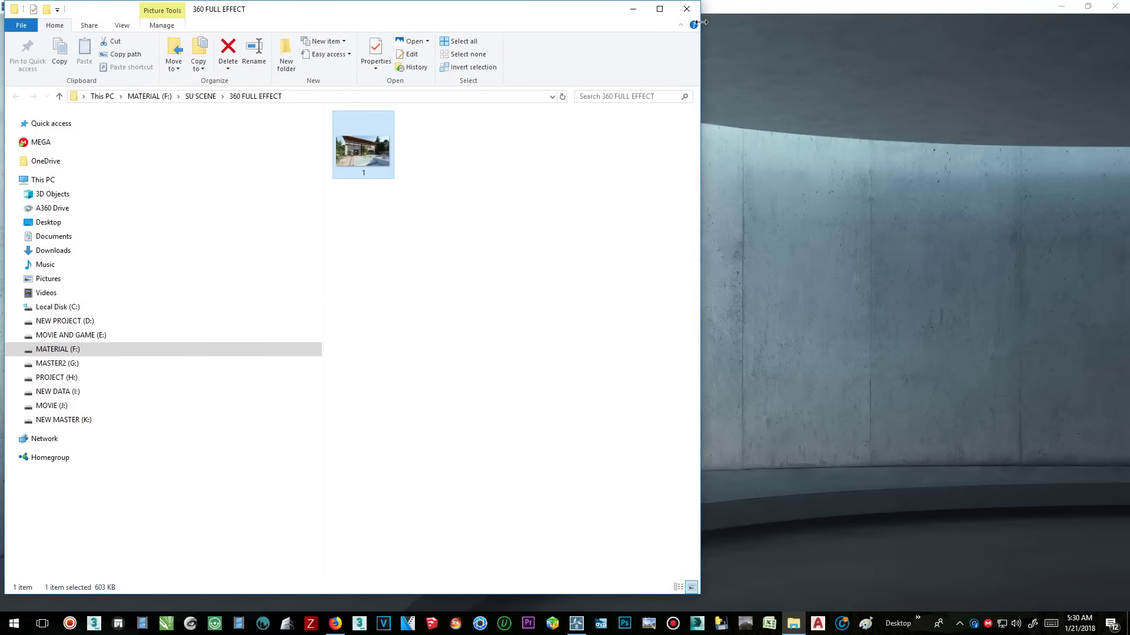
click(692, 16)
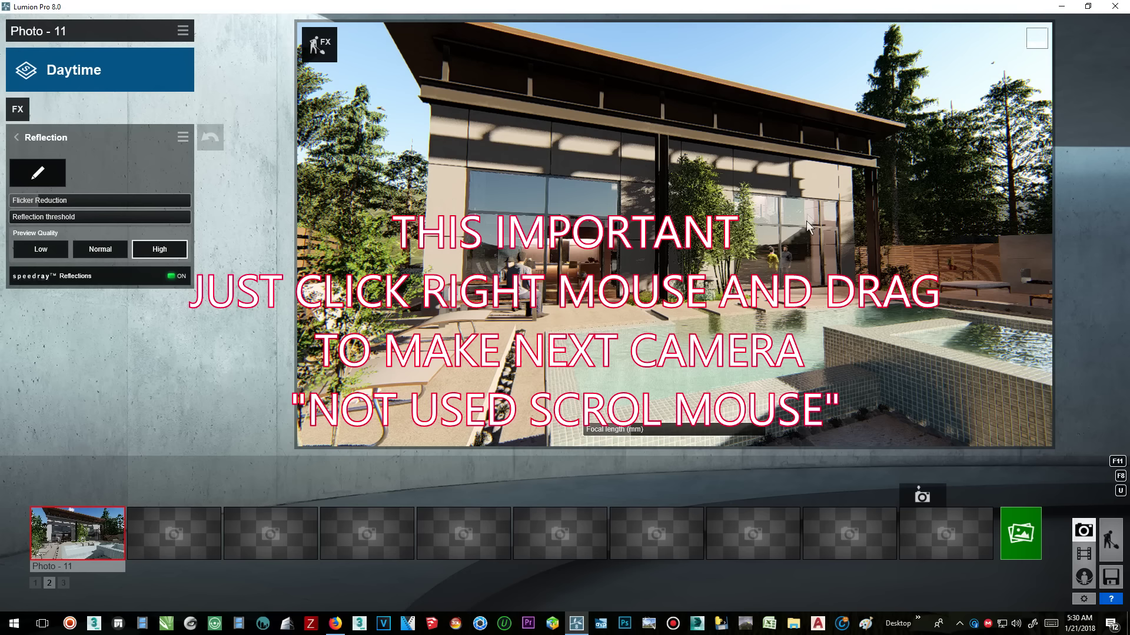
Step: Turn the view right toward the raised pool and lake, store it as the second camera, and compare its overlap with Photo - 11
right_drag(675, 234, 765, 235)
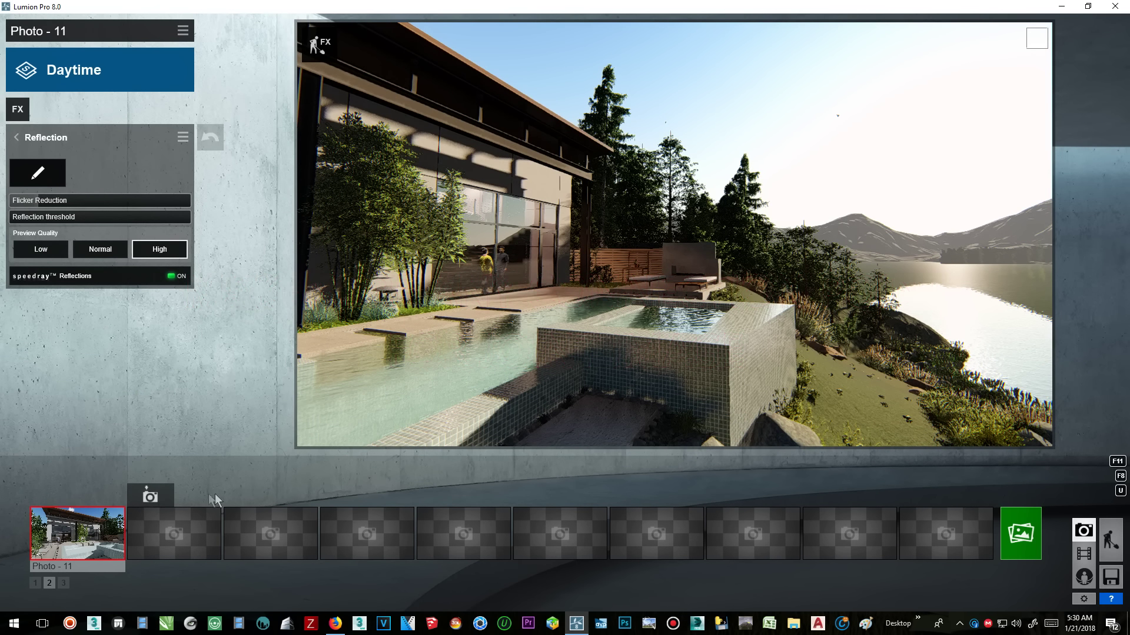
click(151, 498)
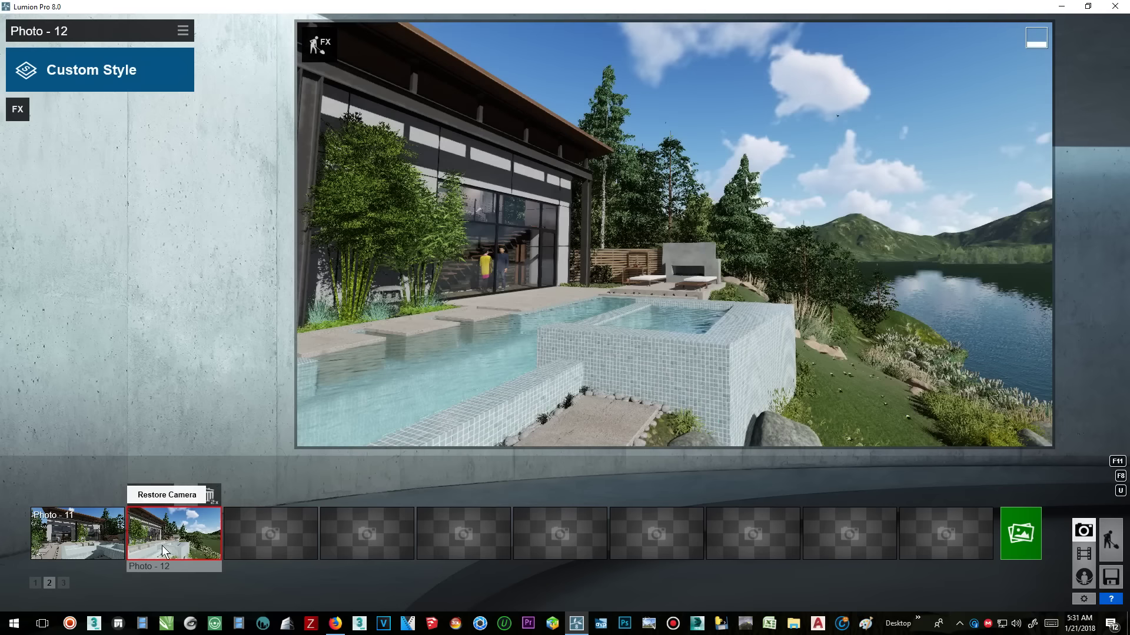
click(87, 549)
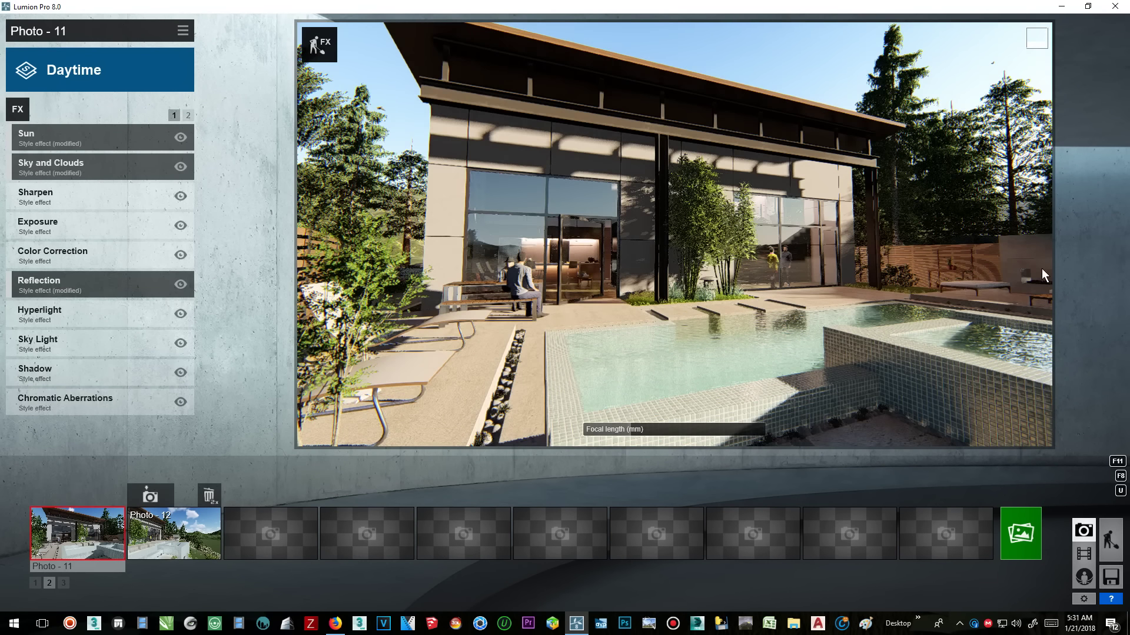
click(174, 532)
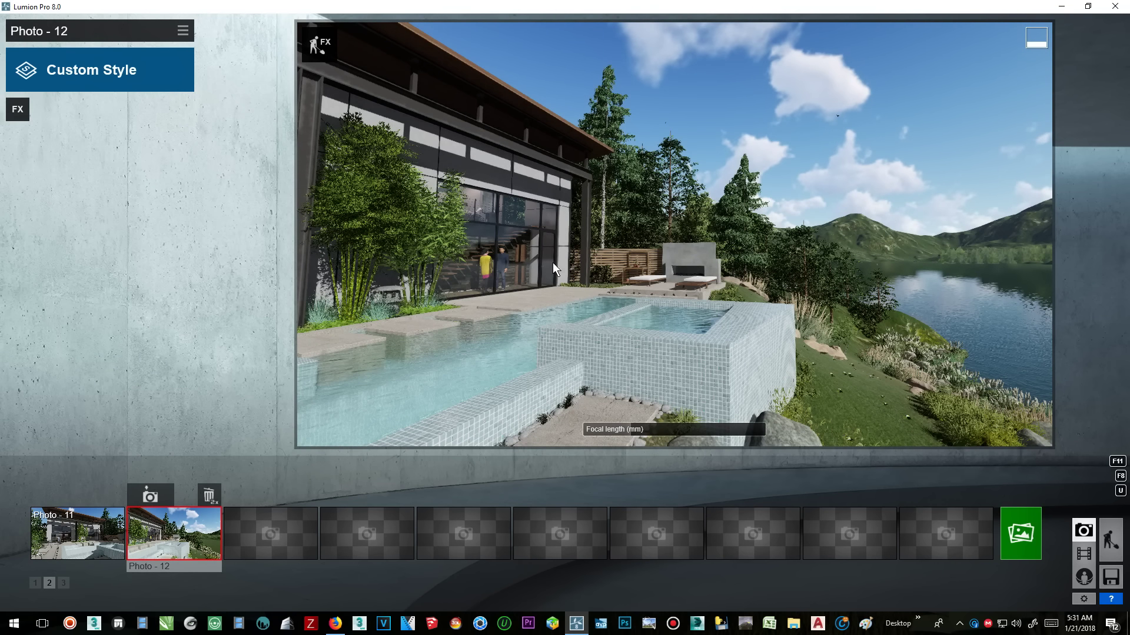
Step: Store the third and fourth cameras from the same standpoint, turning right across the lake so that neighbouring views overlap
right_drag(674, 235, 1030, 234)
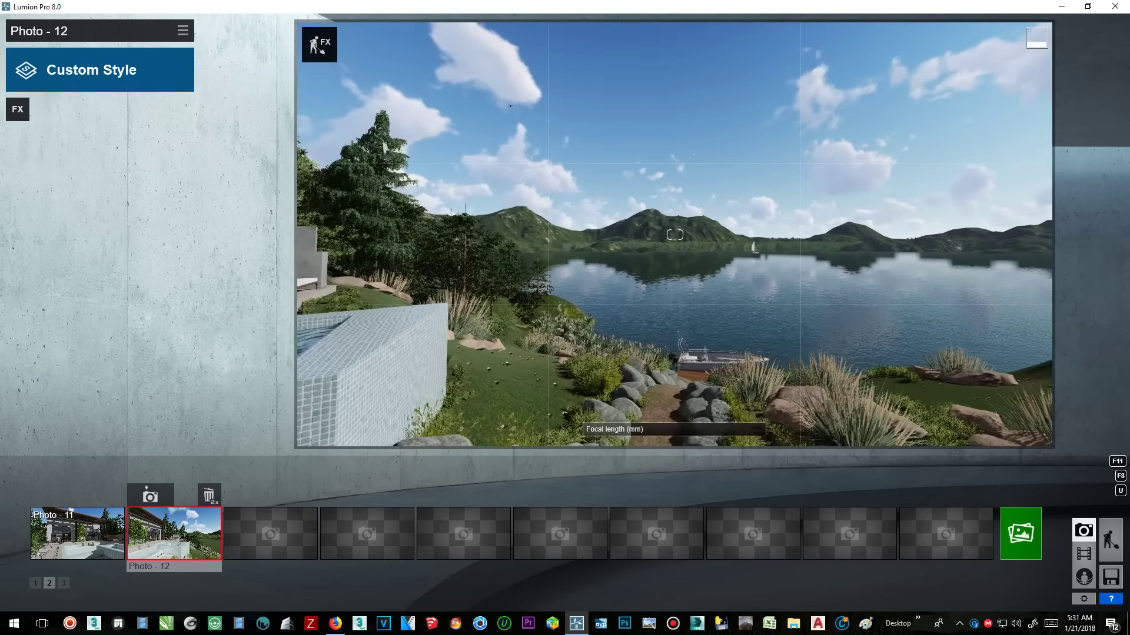
right_drag(674, 235, 647, 234)
click(255, 497)
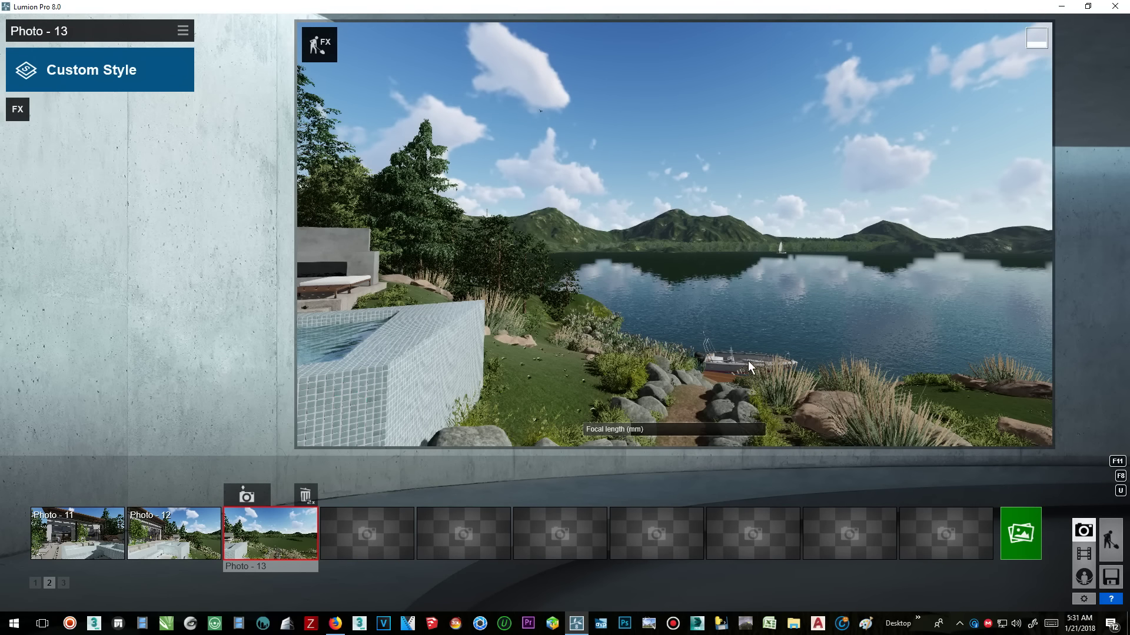
right_drag(557, 284, 703, 284)
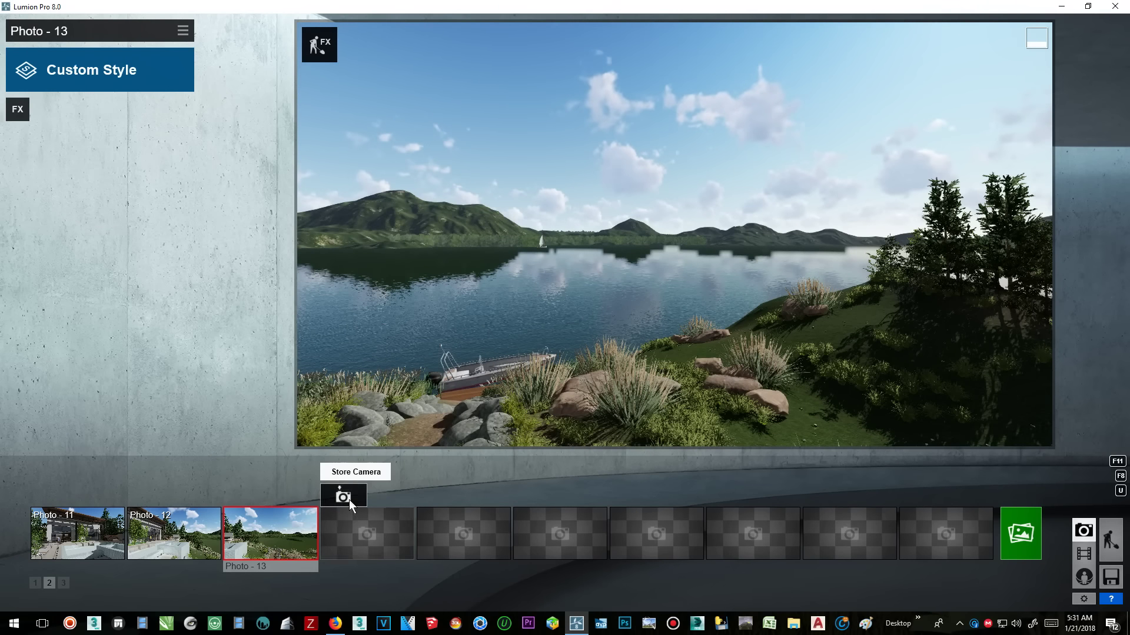
click(348, 500)
Step: Store the fifth and sixth cameras, turning further right from the lakeshore to the trees on the lawn with overlapping views
right_drag(350, 265, 462, 266)
mouse_move(441, 532)
click(441, 498)
key(w)
click(537, 497)
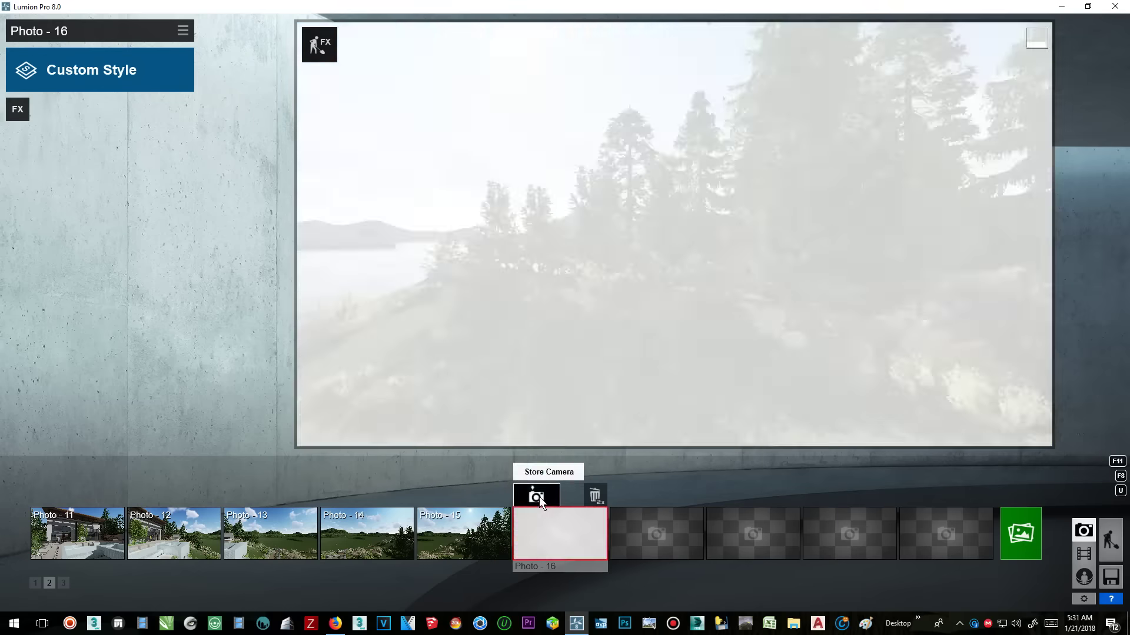
Step: Store the seventh and eighth cameras, turning right past the wooden fence to the potted trees and the house's edge
right_drag(516, 354, 841, 356)
click(633, 490)
right_drag(736, 308, 894, 311)
click(737, 499)
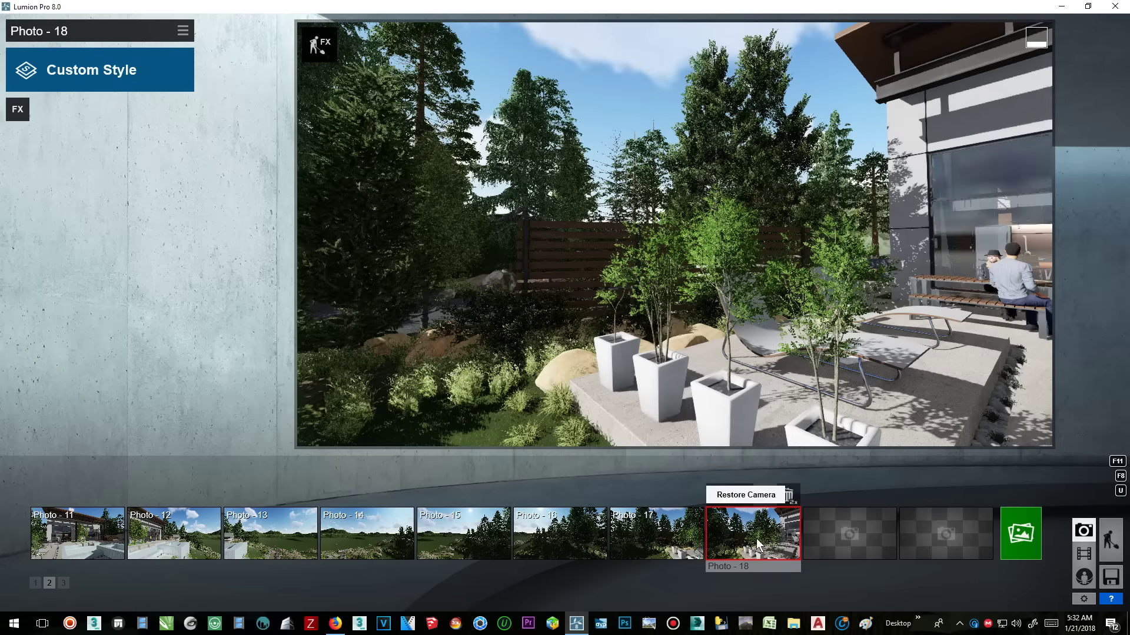
Step: Store the ninth and tenth cameras, turning right until the view faces the house and pool again to complete the circle
right_drag(724, 306, 892, 310)
click(824, 495)
right_drag(789, 318, 918, 319)
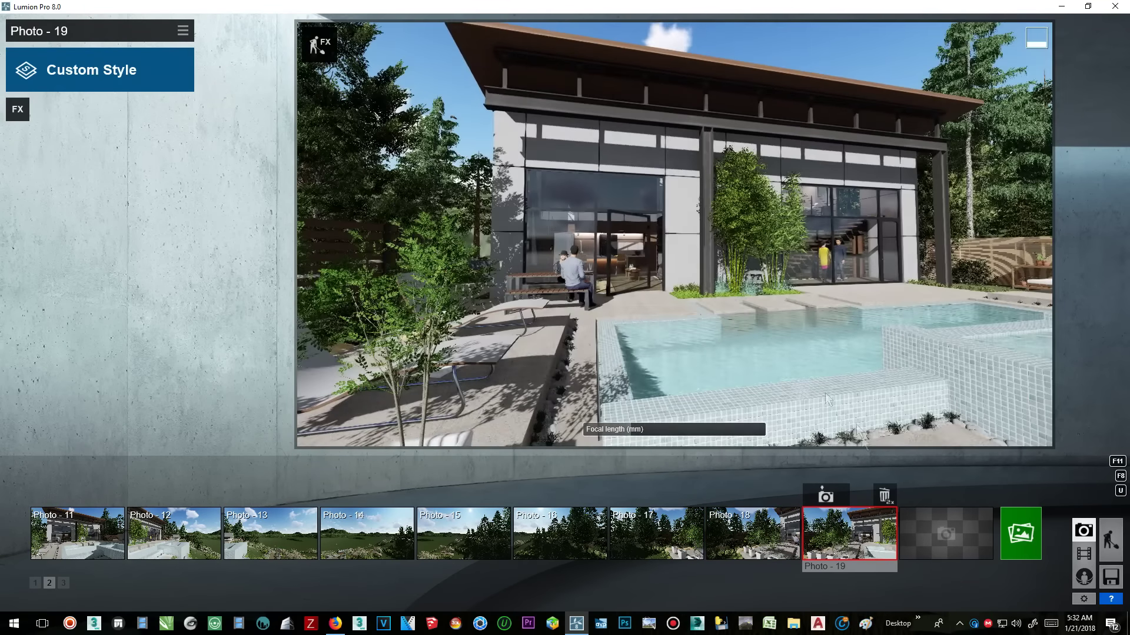
click(923, 497)
Step: Copy the effects of Photo - 11 and paste them onto Photo - 12
click(91, 541)
click(188, 27)
click(151, 38)
click(104, 36)
click(178, 546)
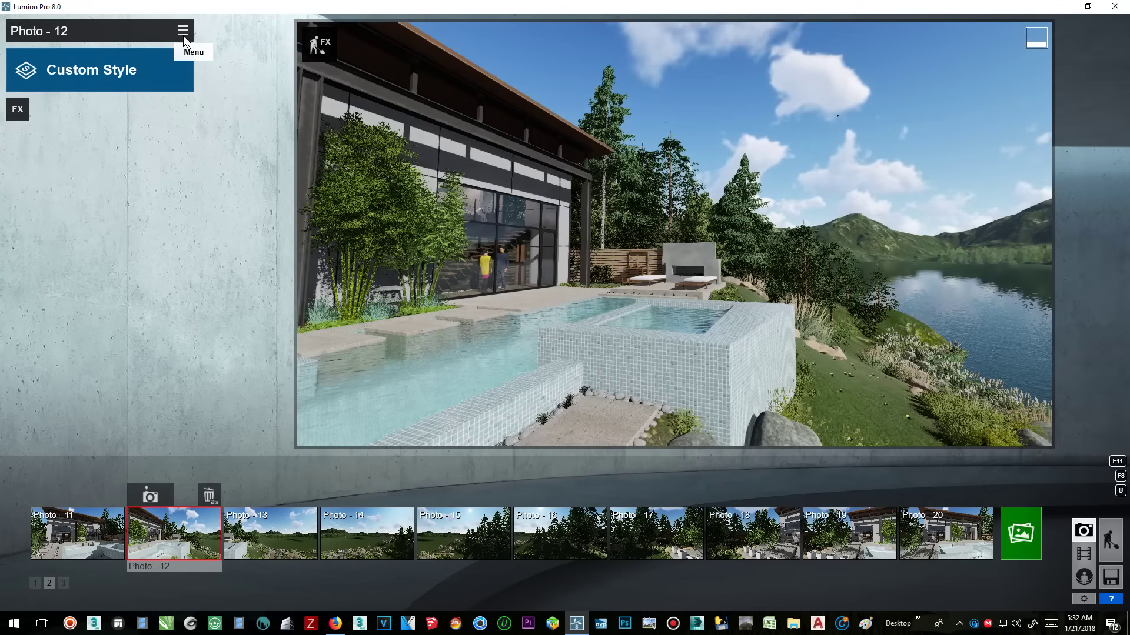
click(183, 33)
click(158, 48)
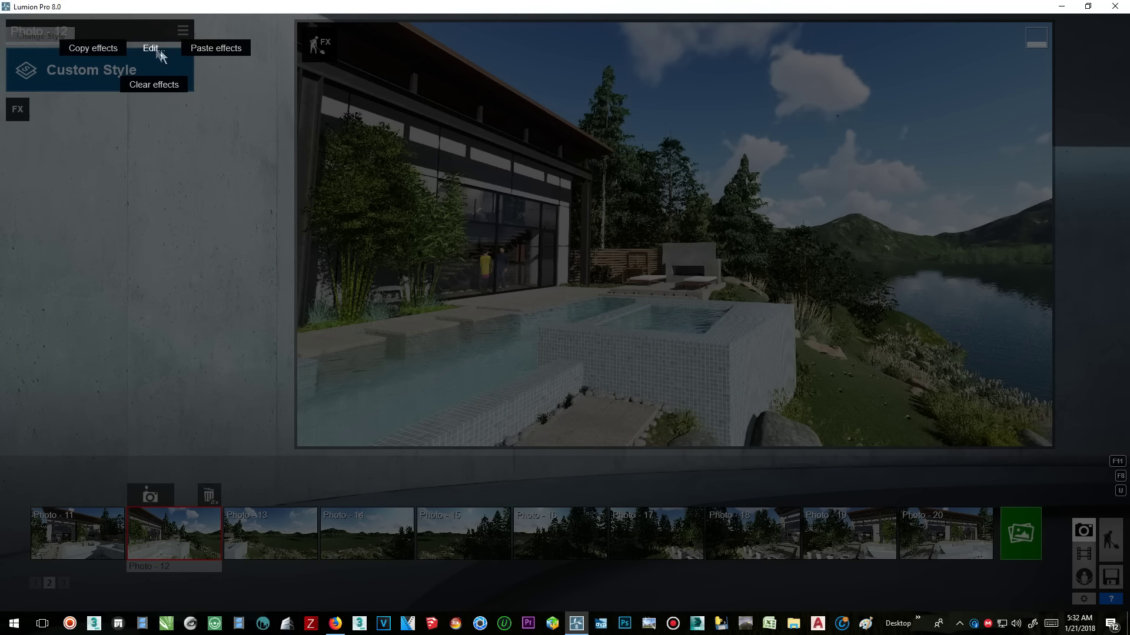
click(210, 48)
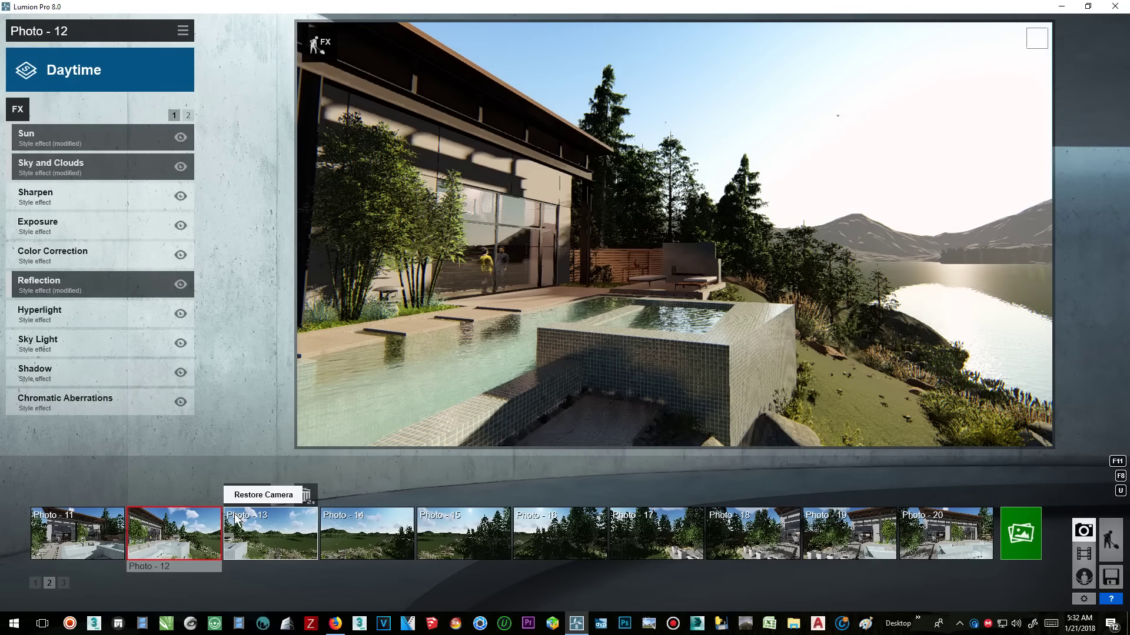
Step: Paste the copied effects onto Photo - 13 and Photo - 14
click(263, 534)
click(183, 31)
click(158, 42)
click(220, 40)
click(355, 527)
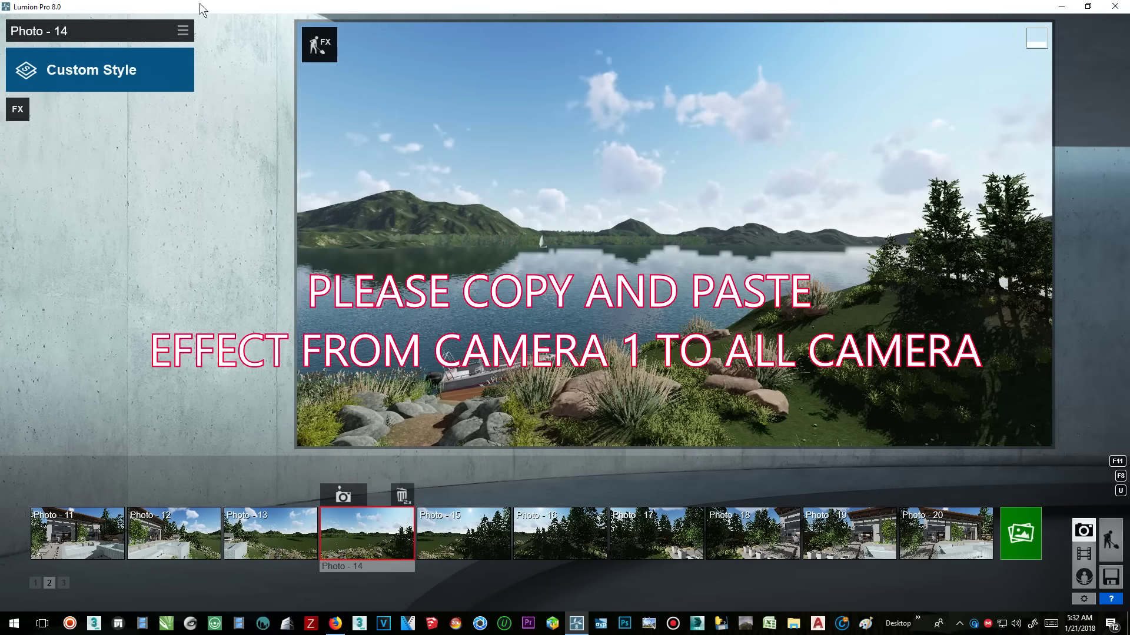
click(183, 30)
click(162, 37)
click(217, 40)
Step: Paste the copied effects onto Photo - 15 and Photo - 16
click(464, 532)
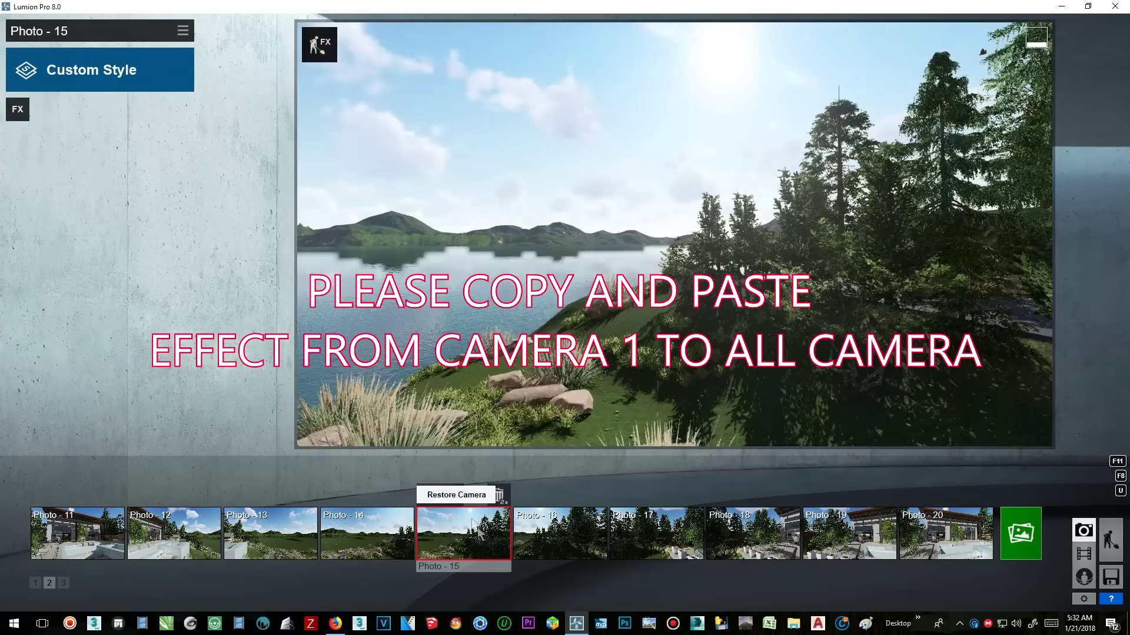
click(182, 31)
click(159, 41)
click(217, 41)
click(559, 532)
click(182, 31)
click(158, 41)
click(217, 41)
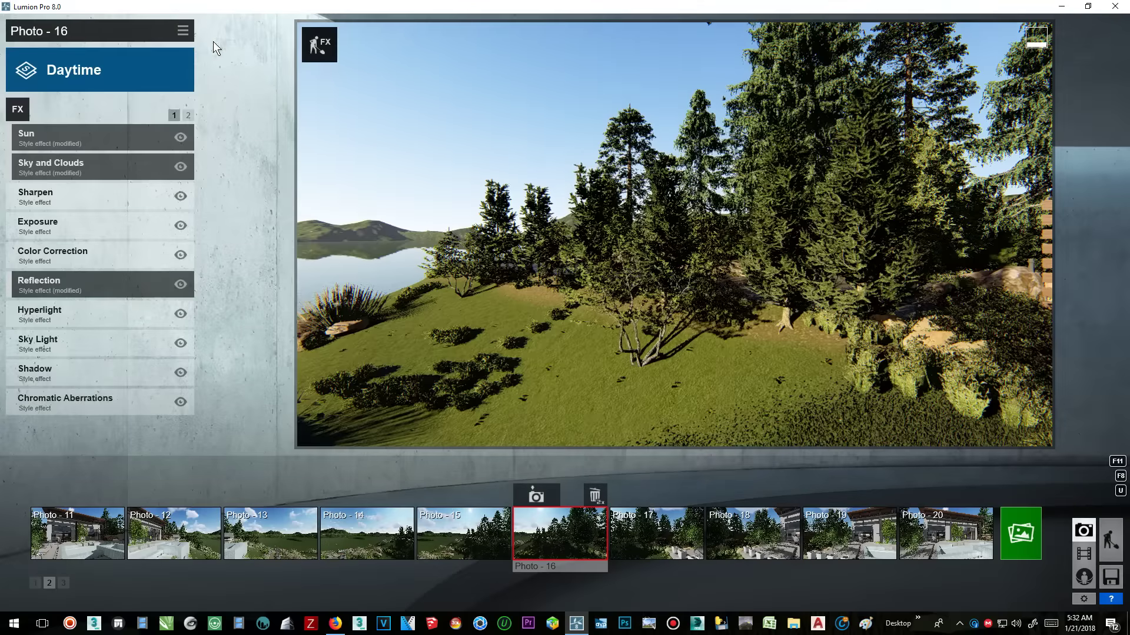
Step: Paste the copied effects onto Photo - 17 and Photo - 18
click(658, 528)
click(182, 31)
click(159, 42)
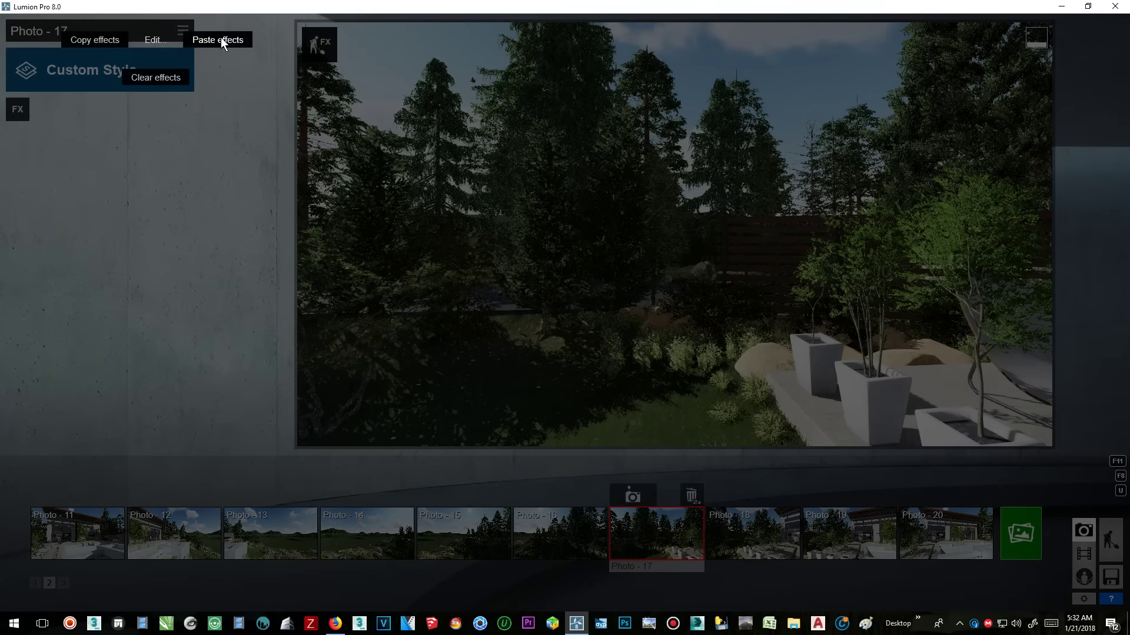
click(219, 39)
click(753, 532)
click(182, 31)
click(160, 43)
click(232, 45)
Step: Paste the copied effects onto Photo - 19 and Photo - 20
click(850, 532)
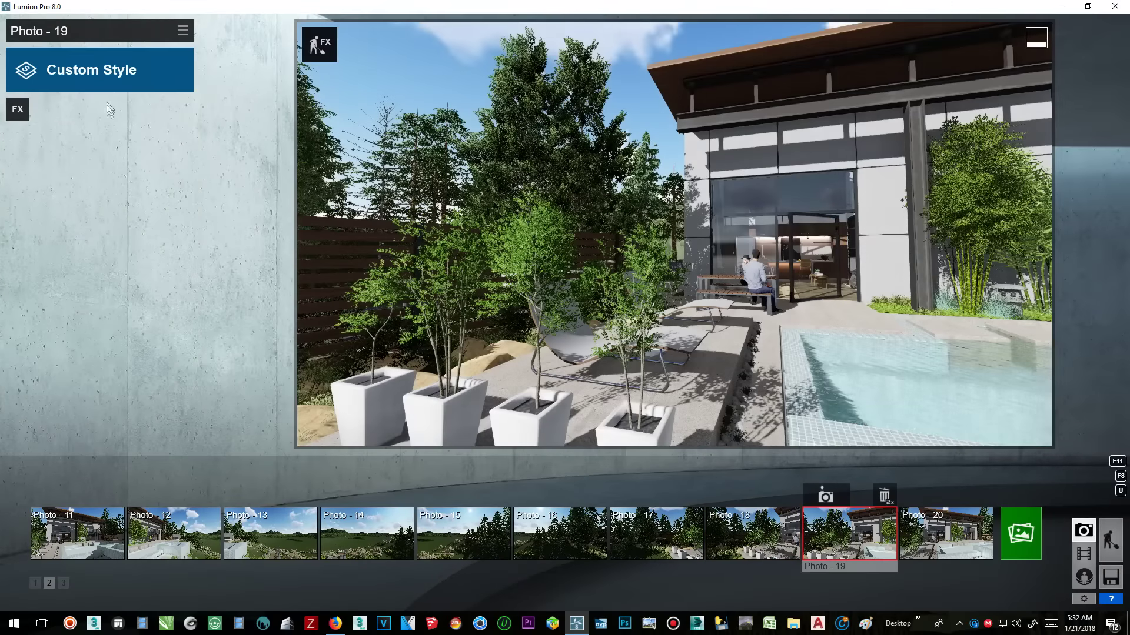
click(182, 30)
click(160, 43)
click(220, 45)
click(946, 533)
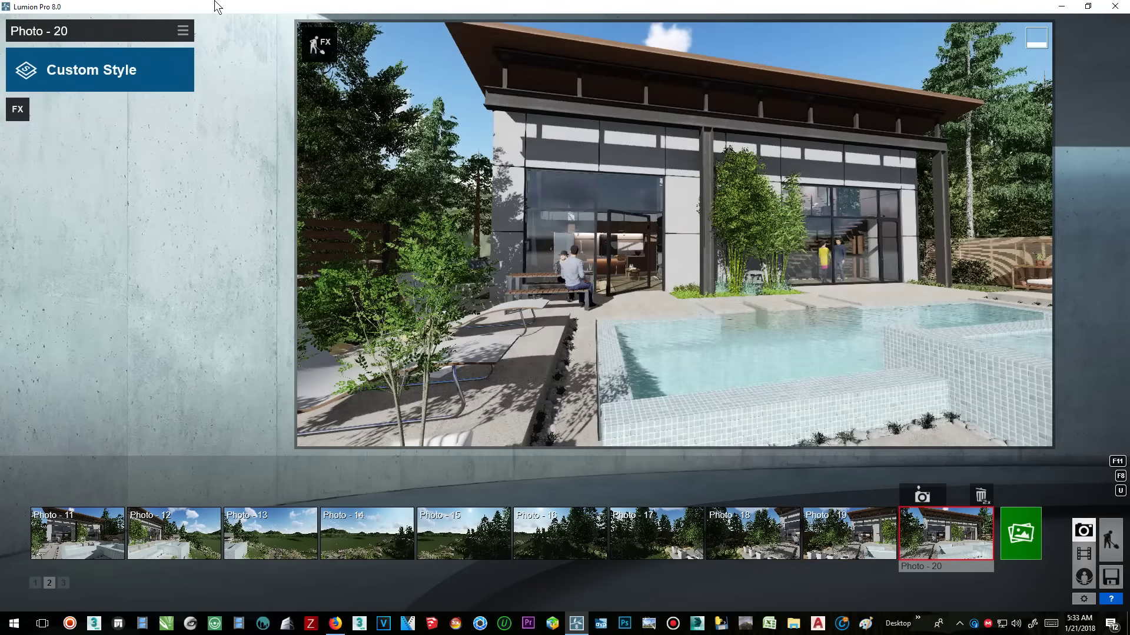
click(182, 31)
click(149, 44)
click(223, 45)
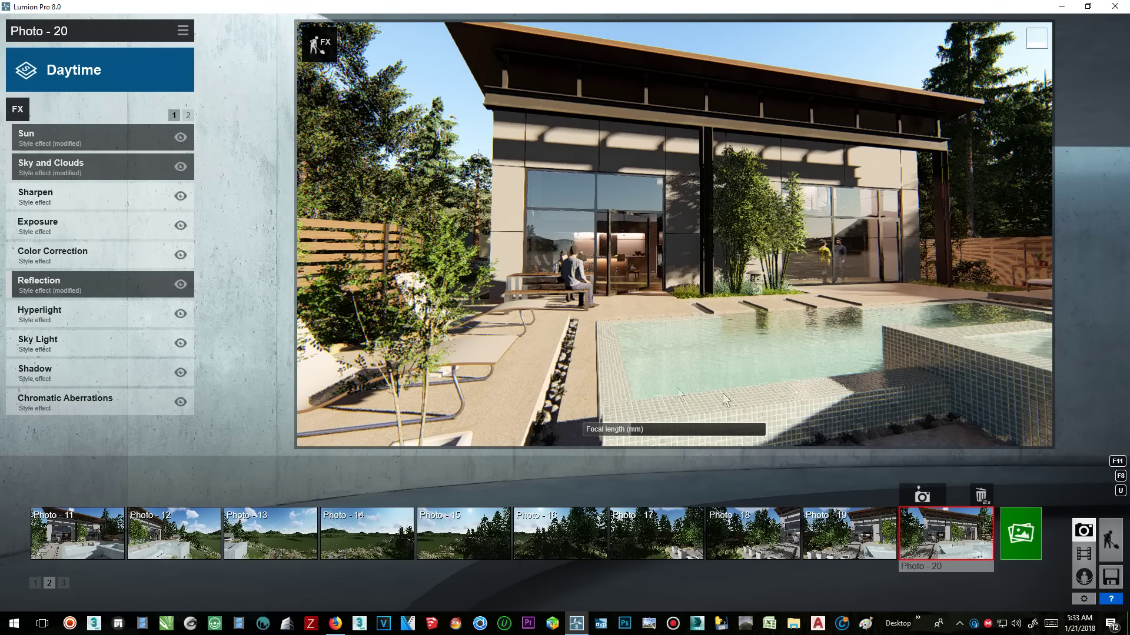
Step: Render the full photo set at Desktop 1920x1080 as JPG files with the base name 0 into the 360 FULL EFFECT folder
click(1023, 533)
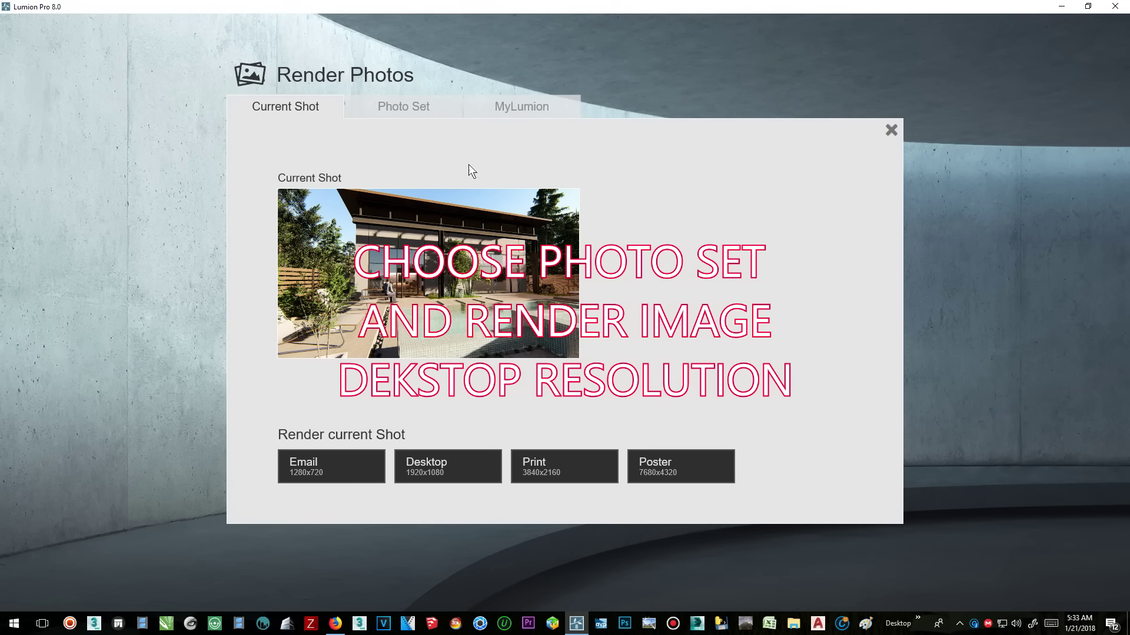
click(419, 108)
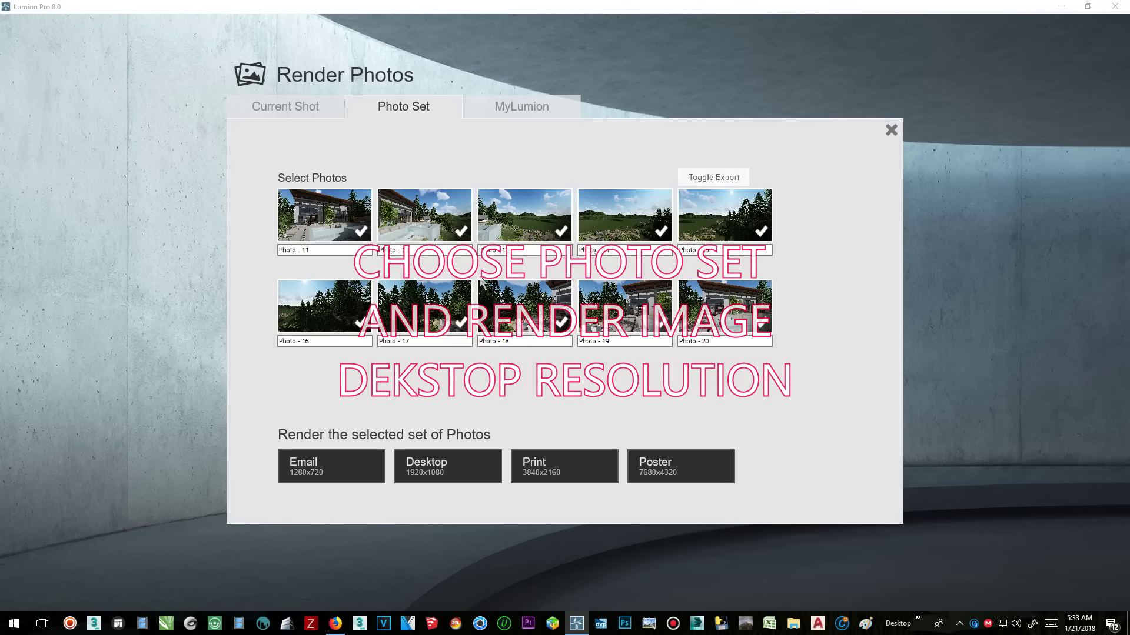
click(479, 465)
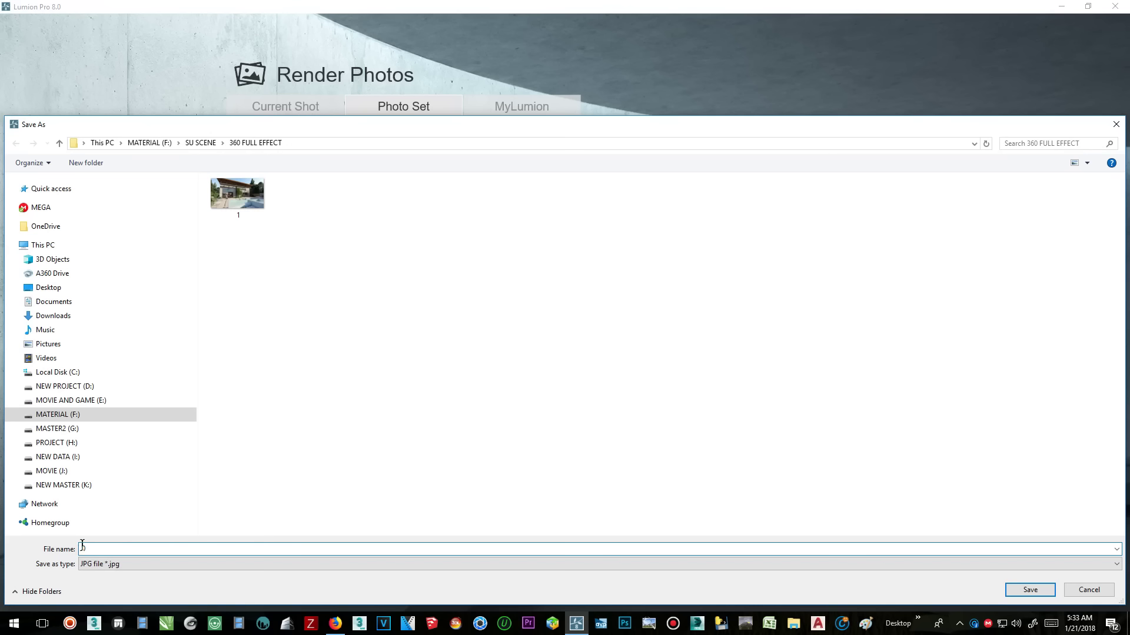
click(1034, 590)
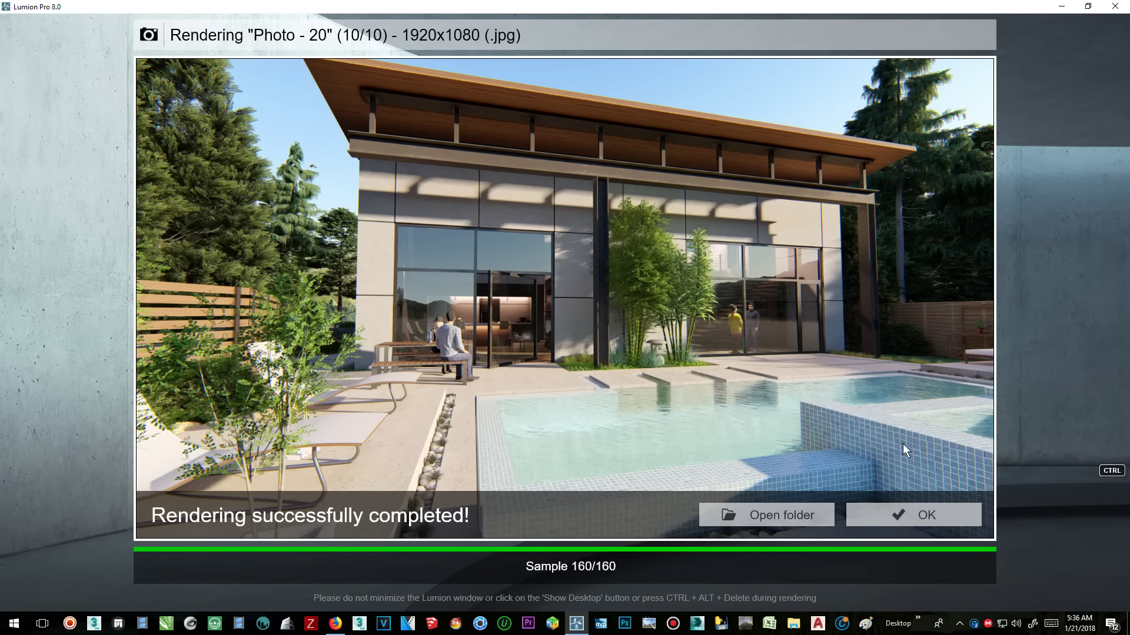
Step: Open the output folder and delete the earlier single render named 1
click(779, 518)
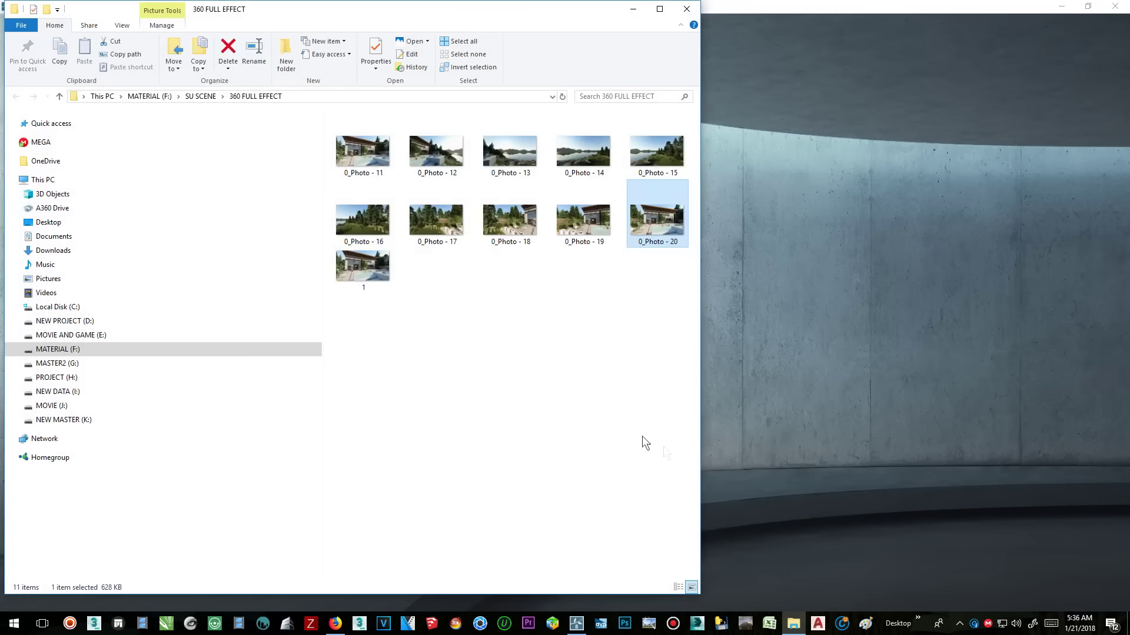
click(375, 280)
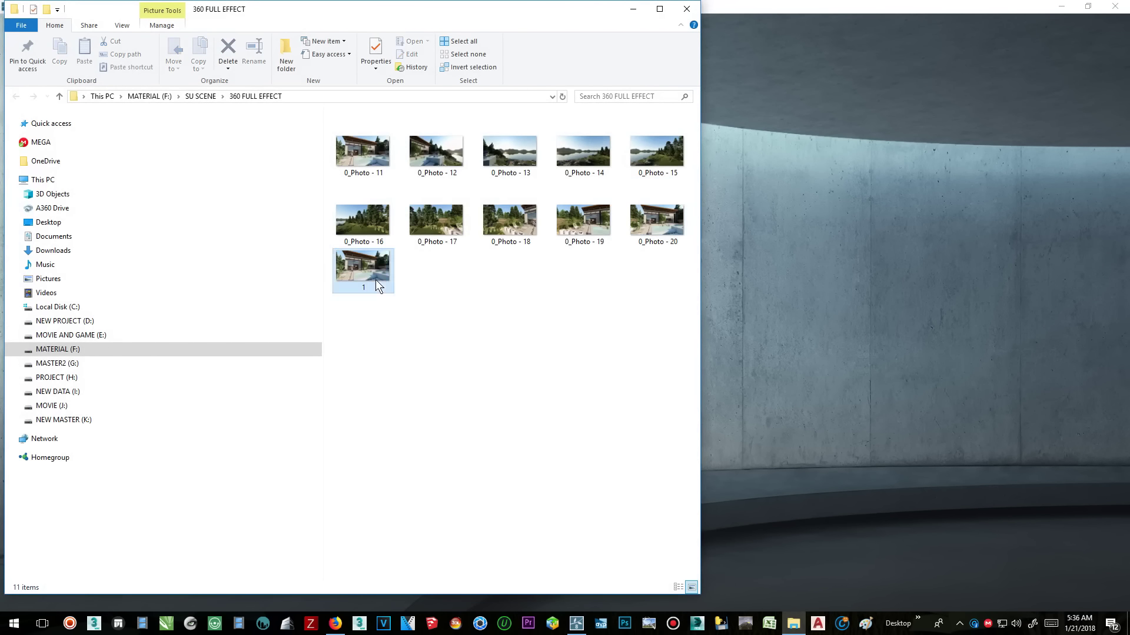
key(Delete)
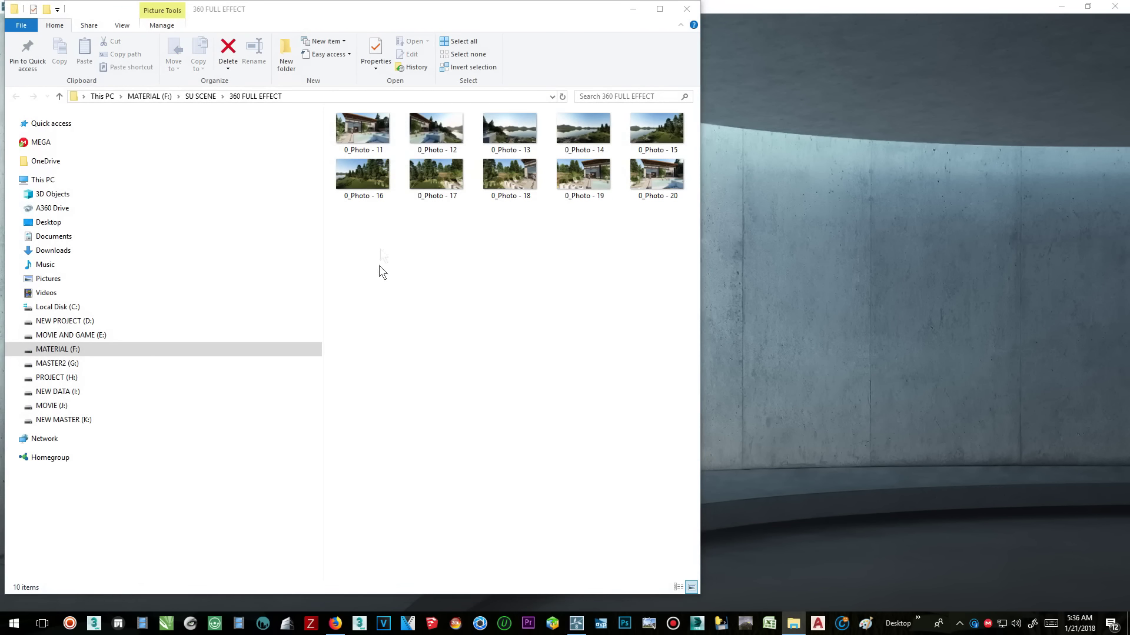
Step: Examine the rendered images in sequence from 0_Photo - 11 to 0_Photo - 20, close the image viewer, and minimise the folder window
double_click(362, 129)
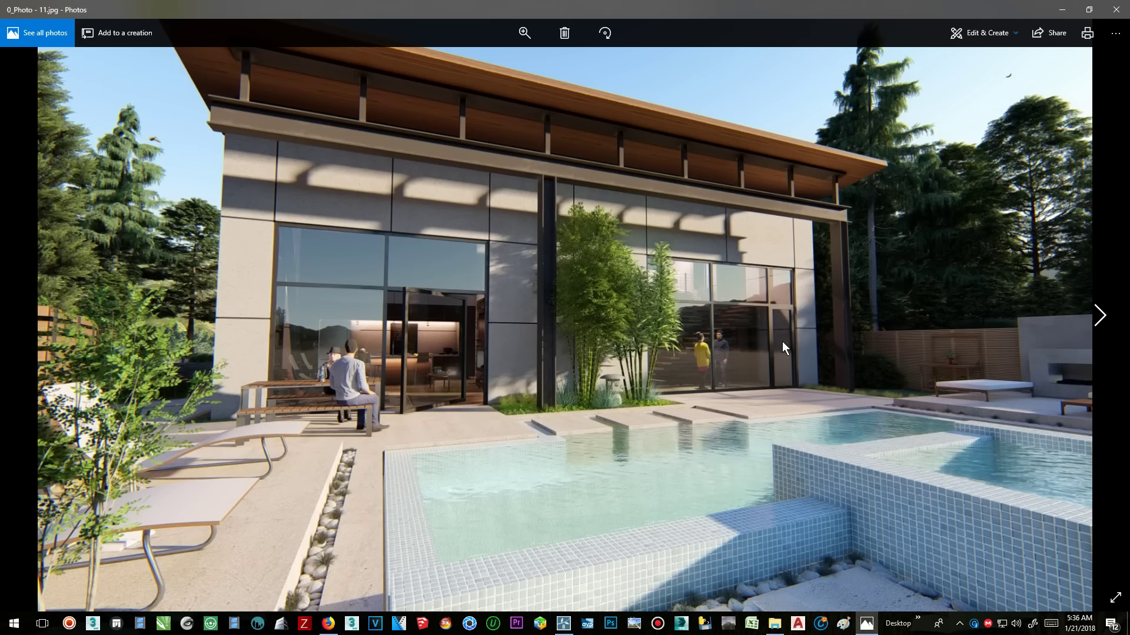
key(Right)
key(Left)
key(Right)
key(Right)
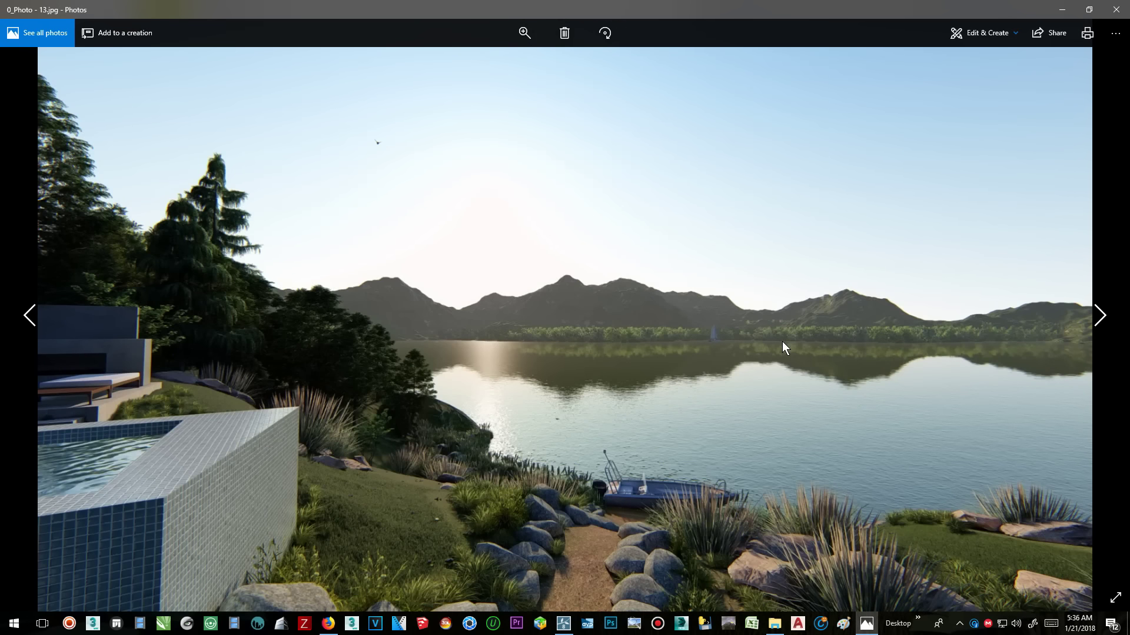
key(Right)
key(Right)
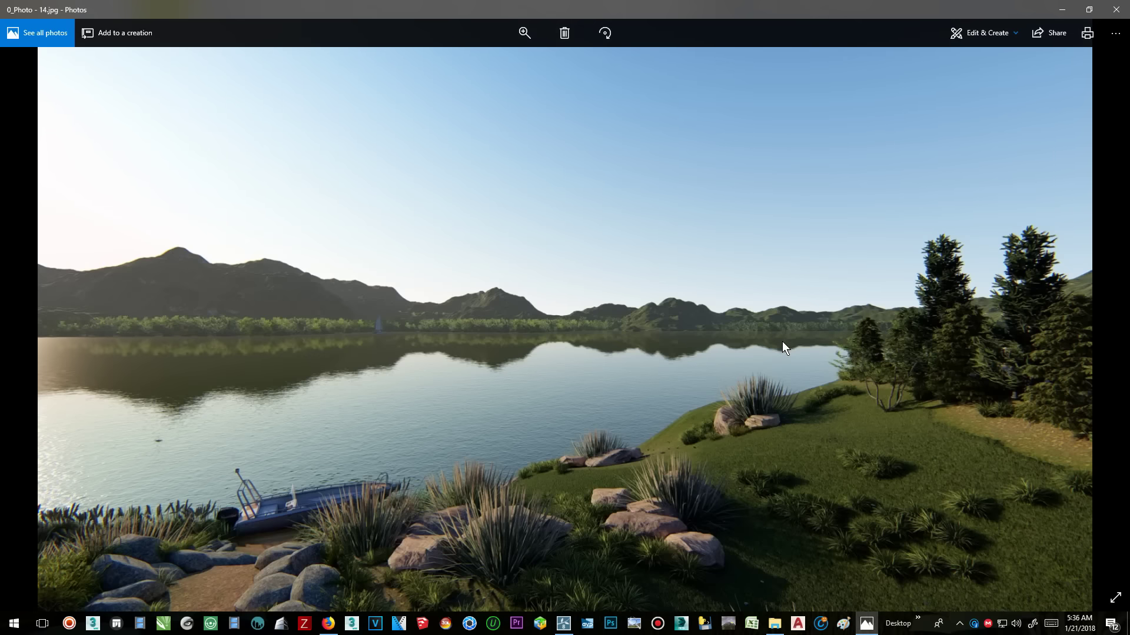
key(Right)
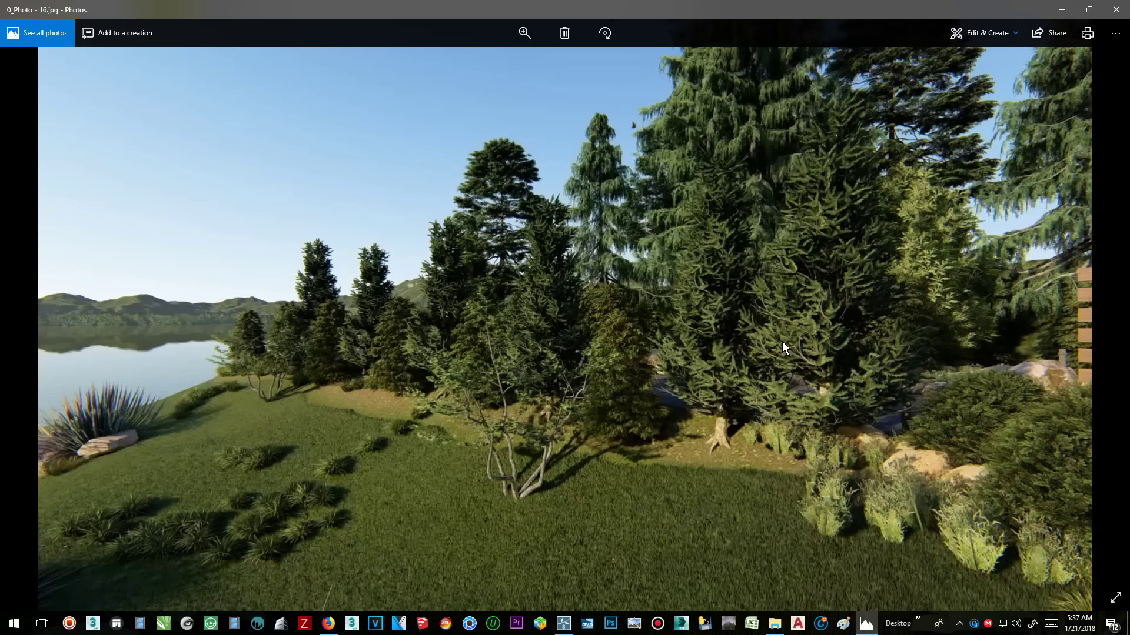
key(Right)
key(Right)
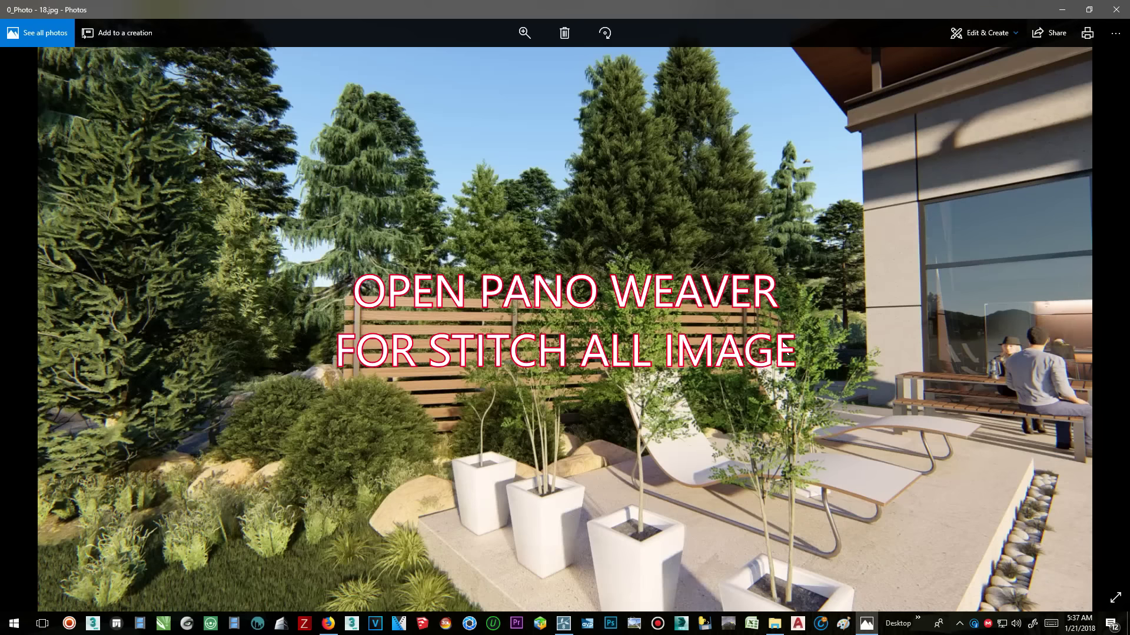
key(Right)
key(Right)
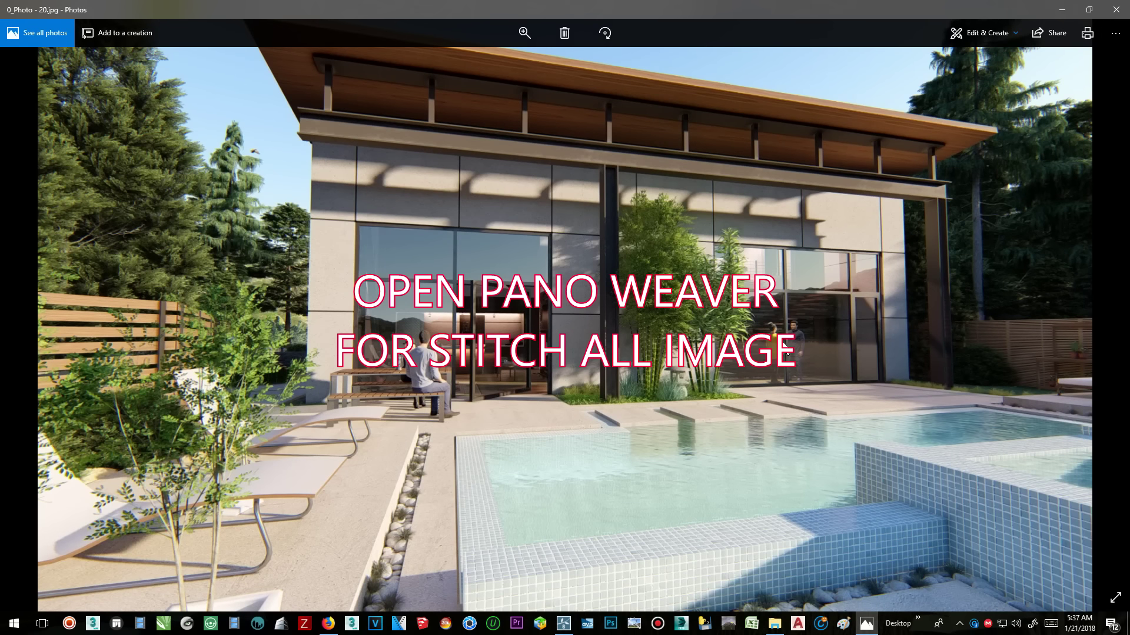
click(1116, 9)
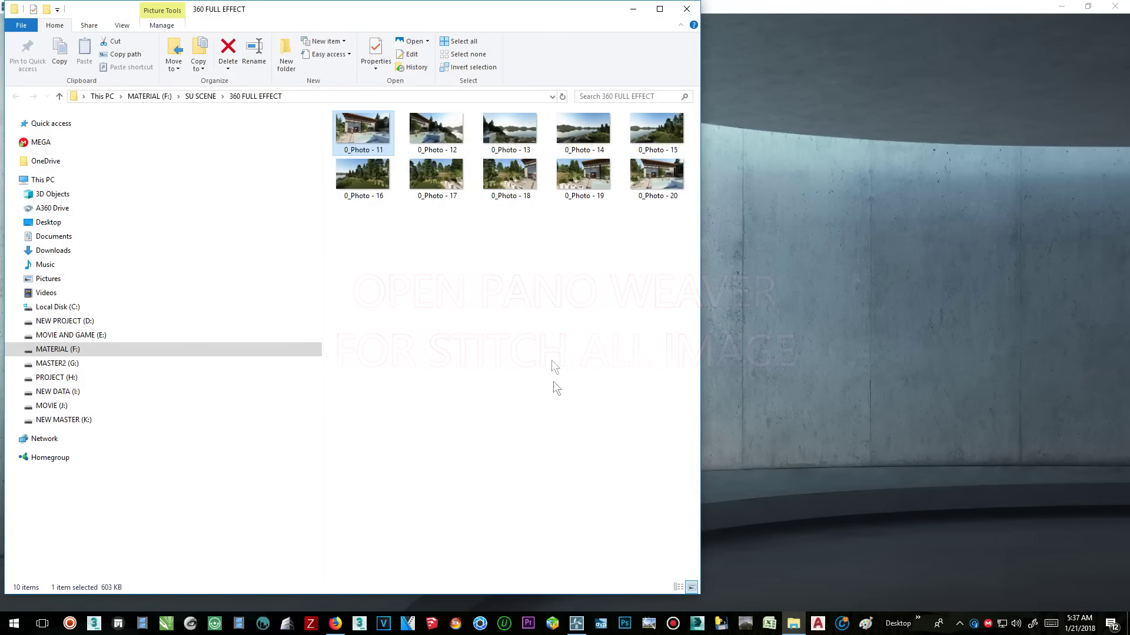
click(633, 9)
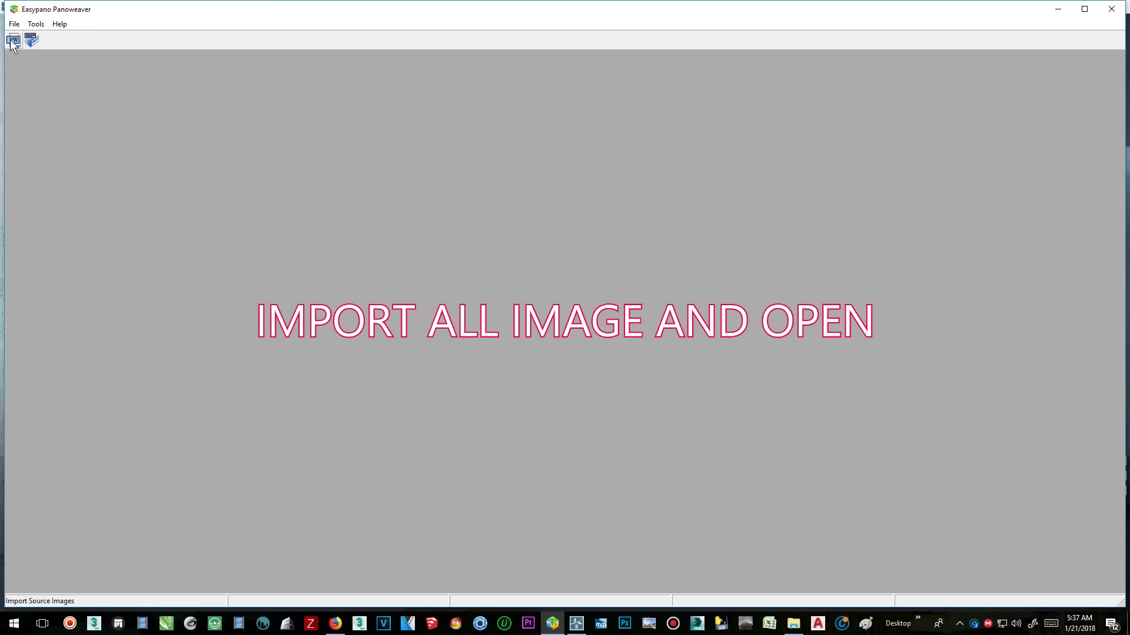
Step: Import 0_Photo - 11 to 0_Photo - 20 from the 360 FULL EFFECT folder as Wide-angle/Normal source images
click(14, 40)
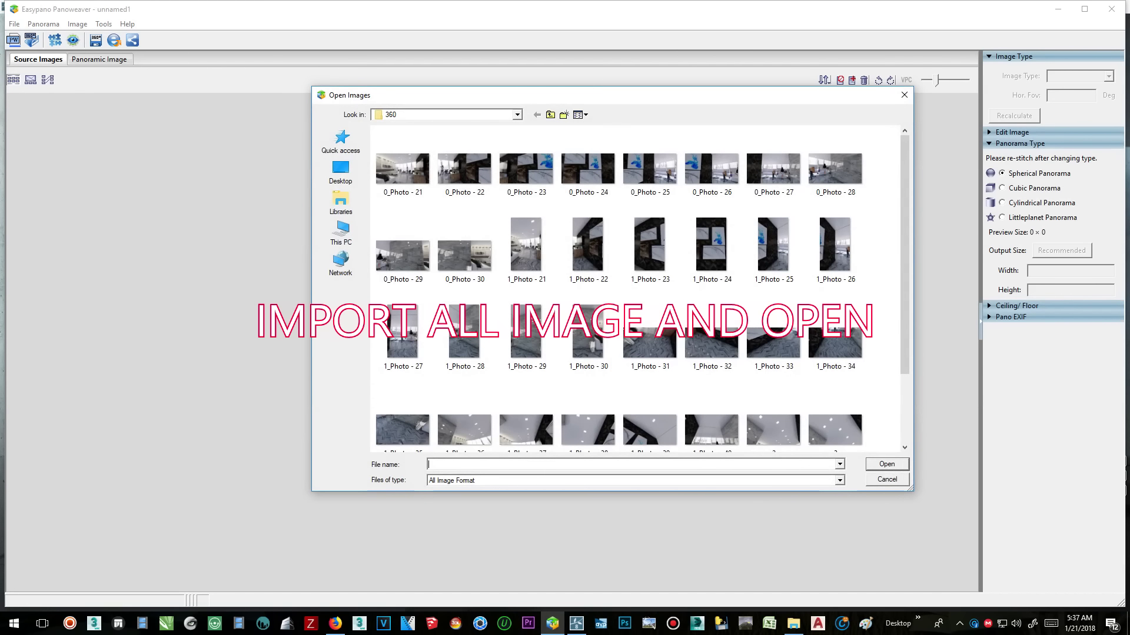
click(519, 117)
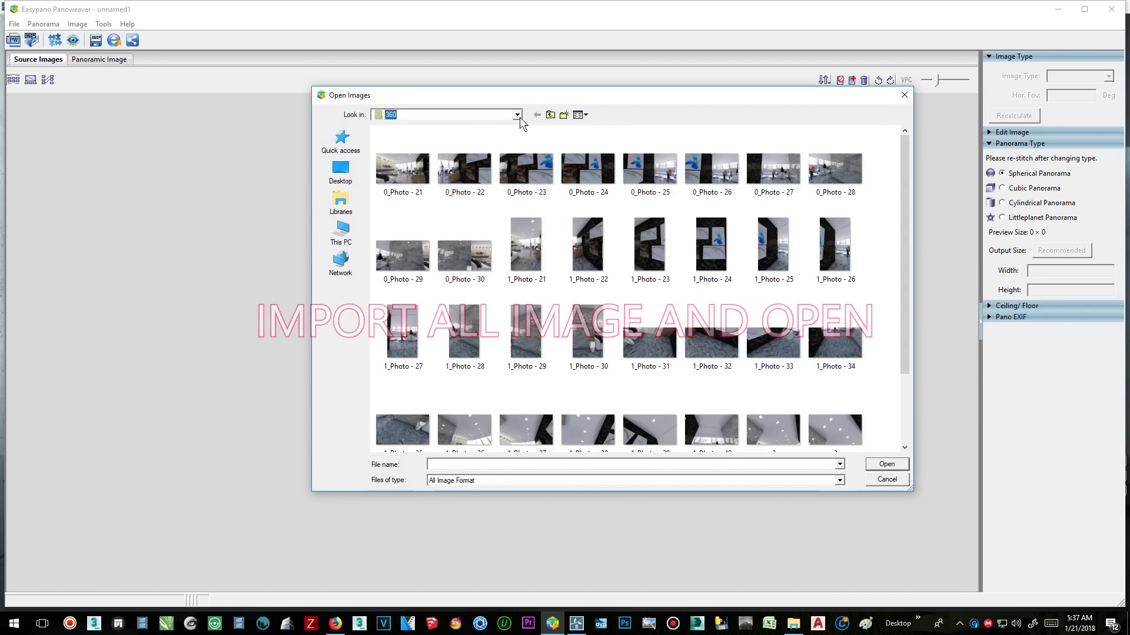
click(436, 306)
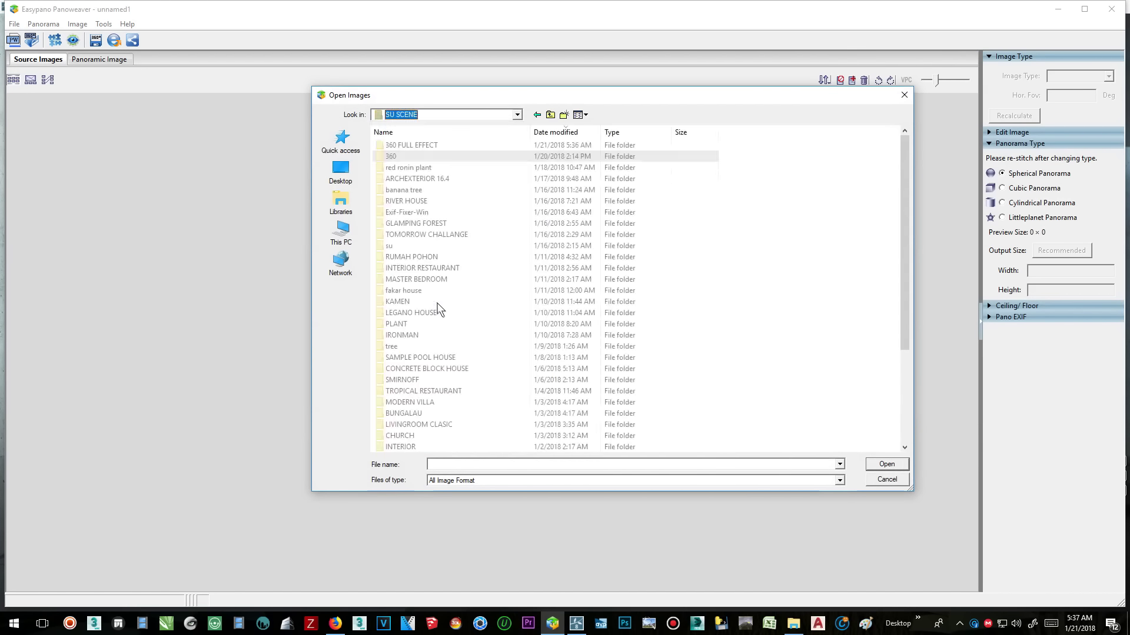
double_click(415, 147)
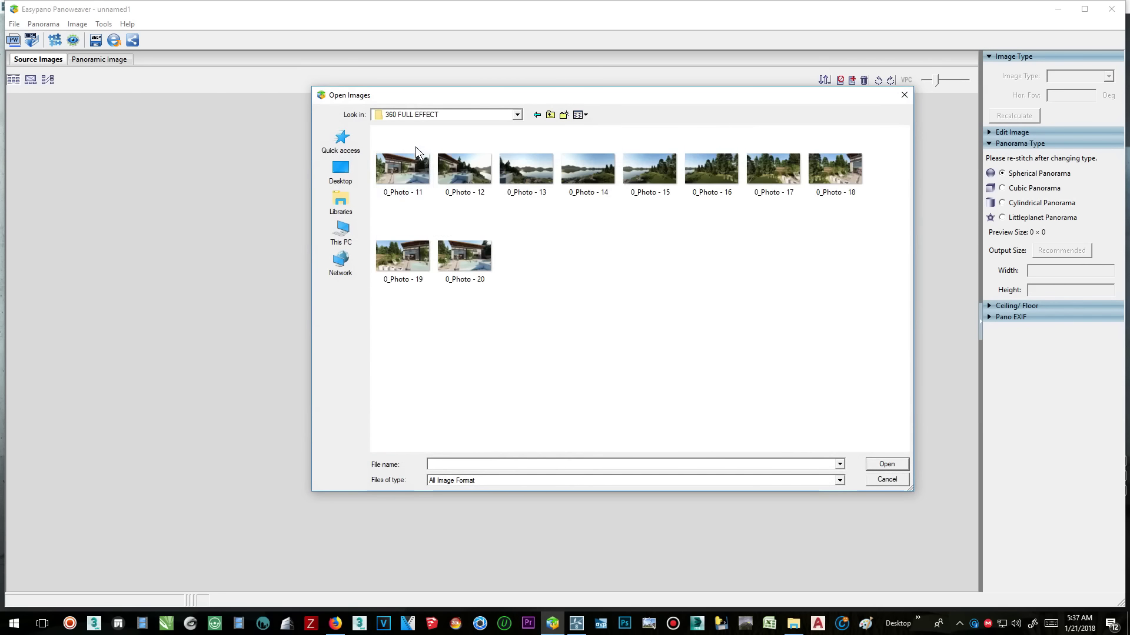
click(406, 168)
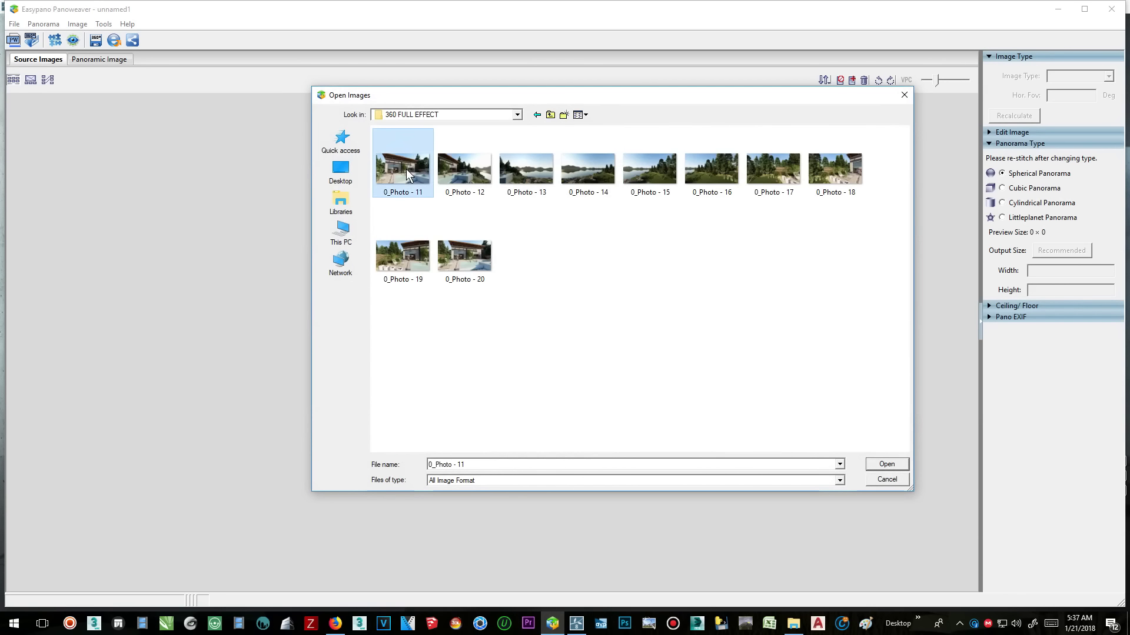
shift+click(474, 260)
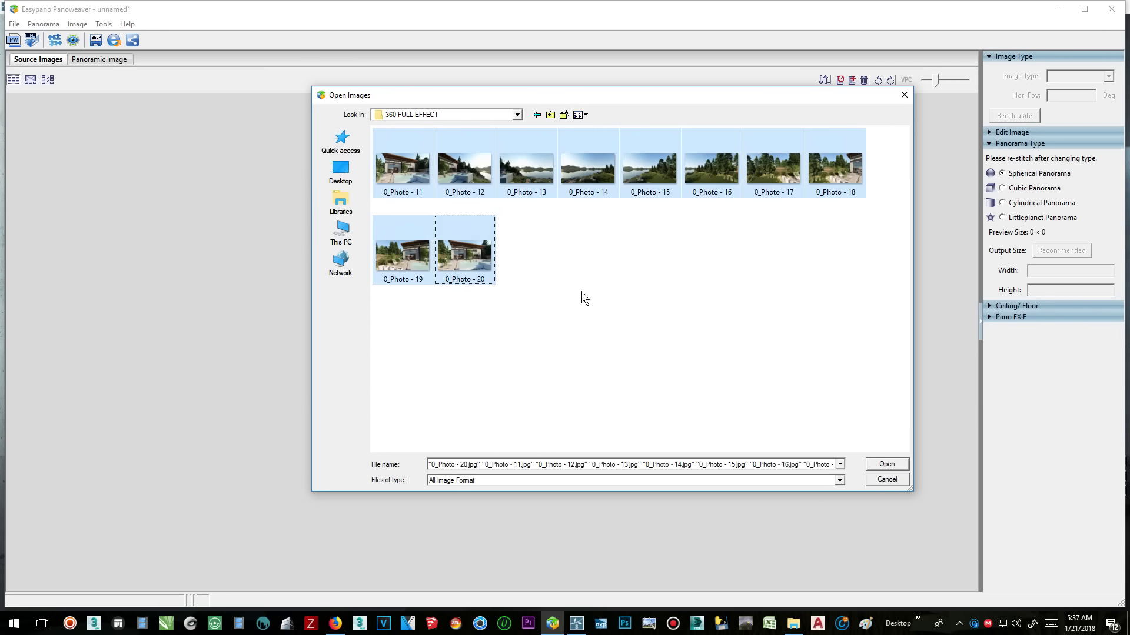
click(886, 464)
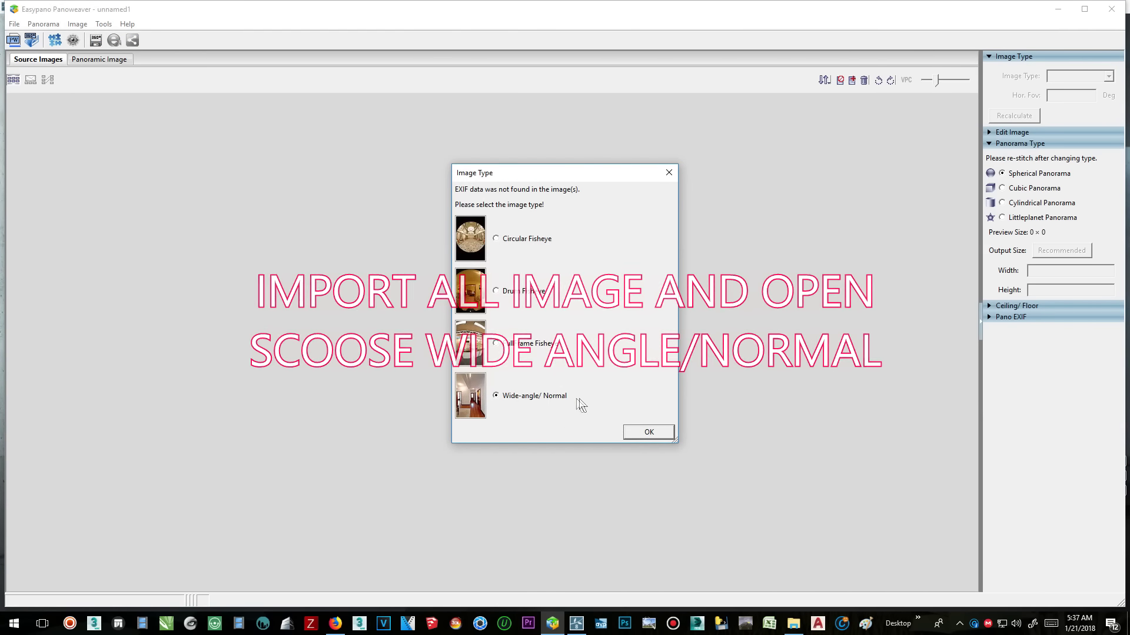
click(643, 430)
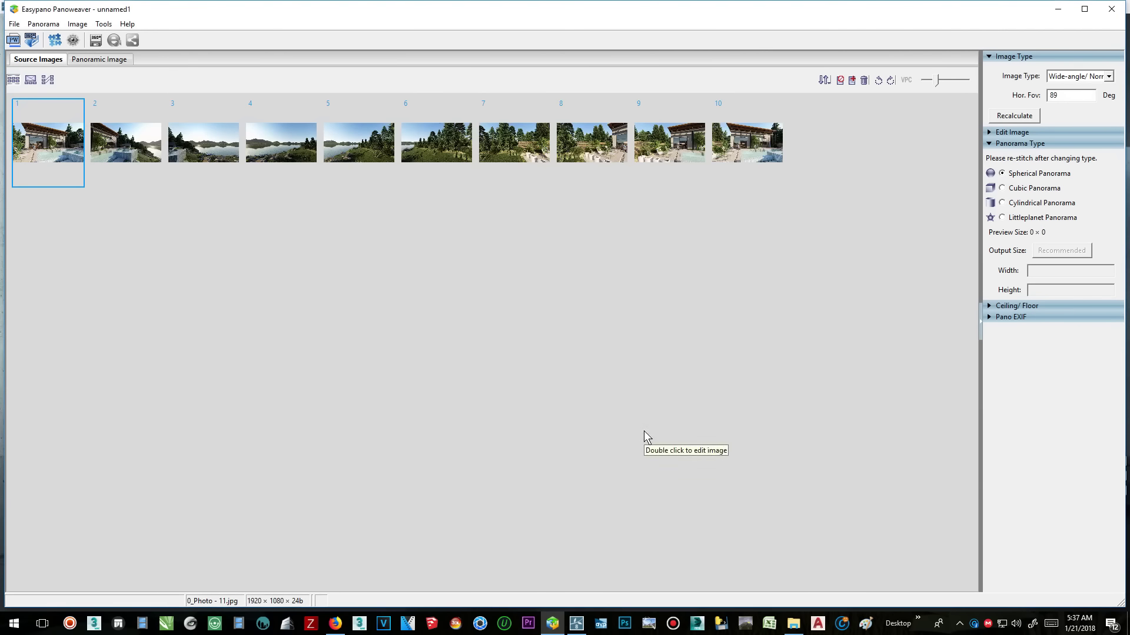
Step: Stitch the imported images into a spherical panorama and look around it in the interactive preview, including the sky and floor areas
click(56, 40)
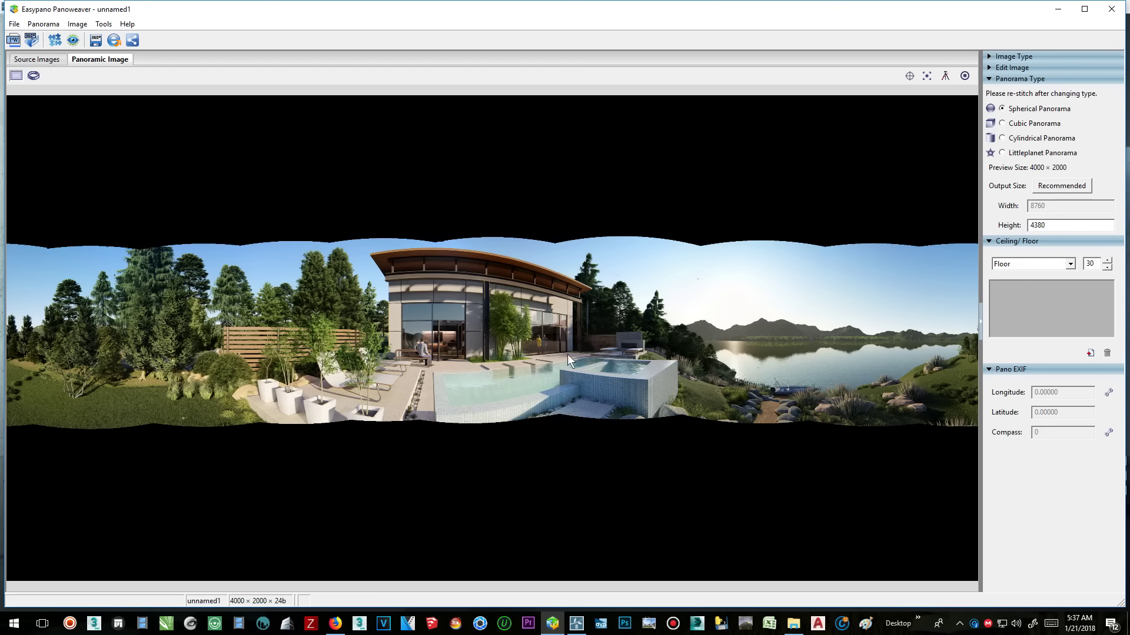
click(36, 76)
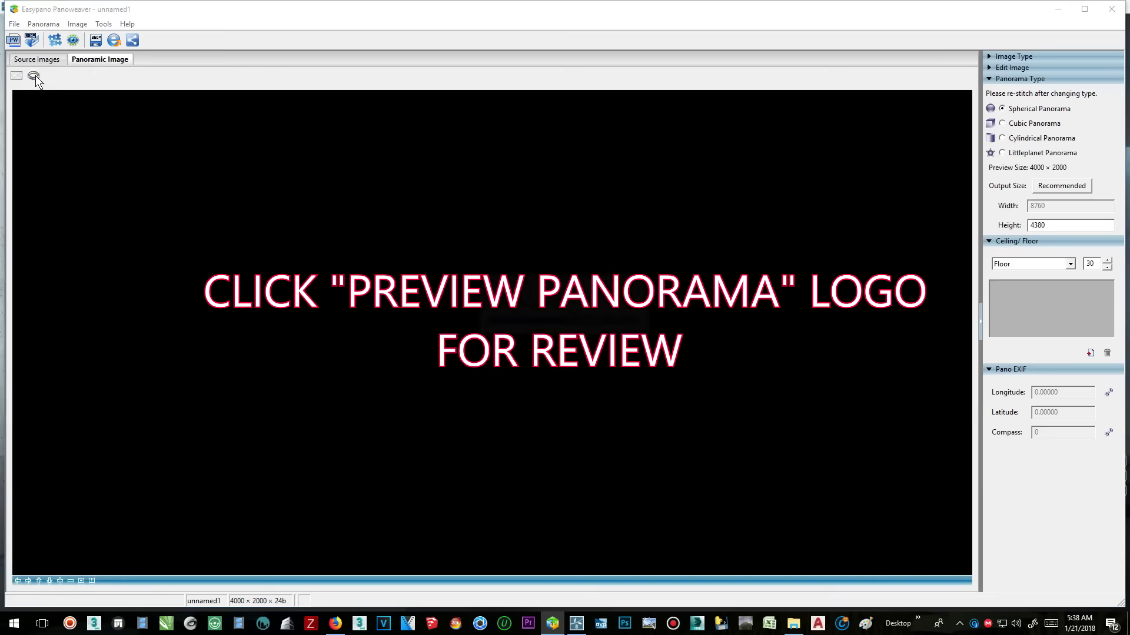
drag(499, 298, 520, 294)
drag(373, 334, 406, 350)
drag(310, 358, 347, 344)
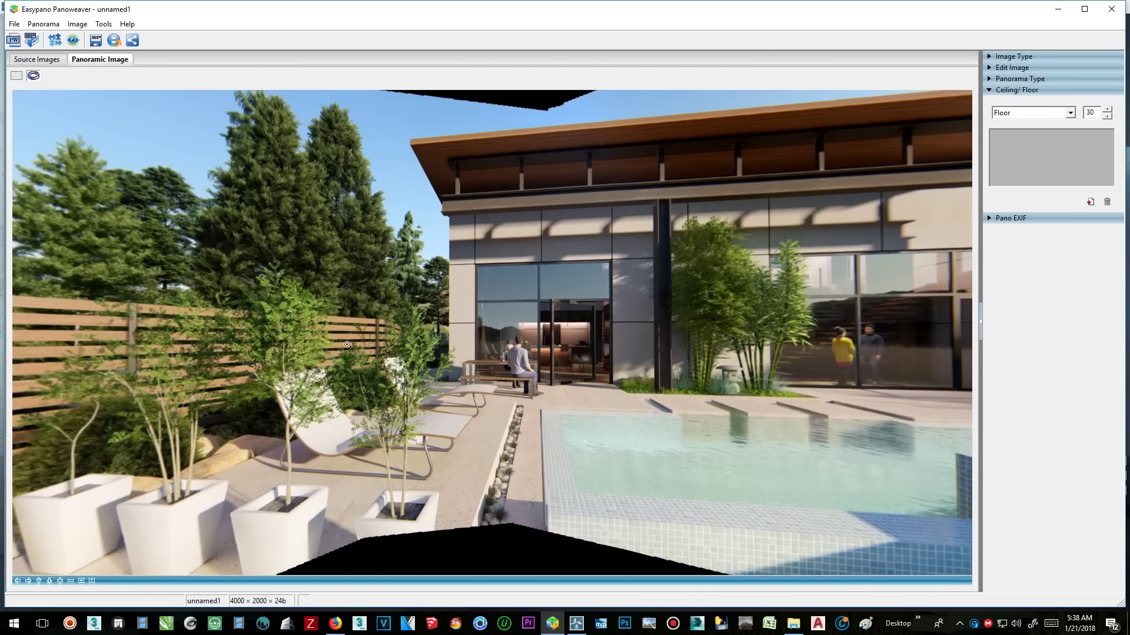
drag(551, 369, 542, 300)
drag(467, 215, 374, 483)
drag(630, 463, 521, 321)
drag(458, 290, 383, 291)
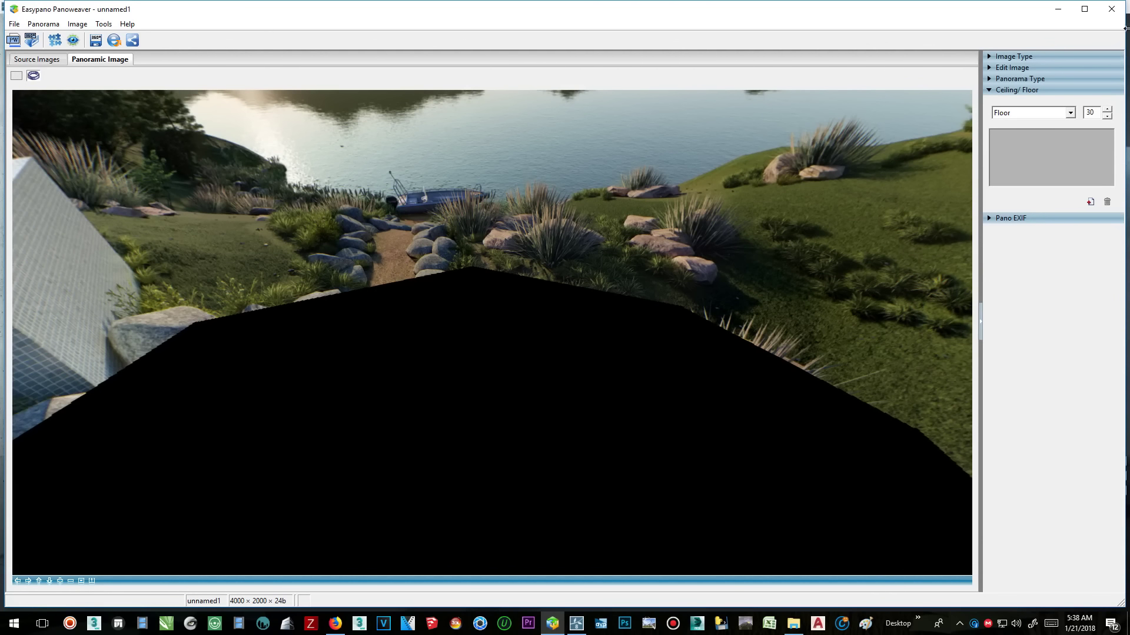
Step: Switch to Lumion, open Photo Set 3, tilt the view down towards the poolside ground, and store it as the set's first camera
click(1062, 9)
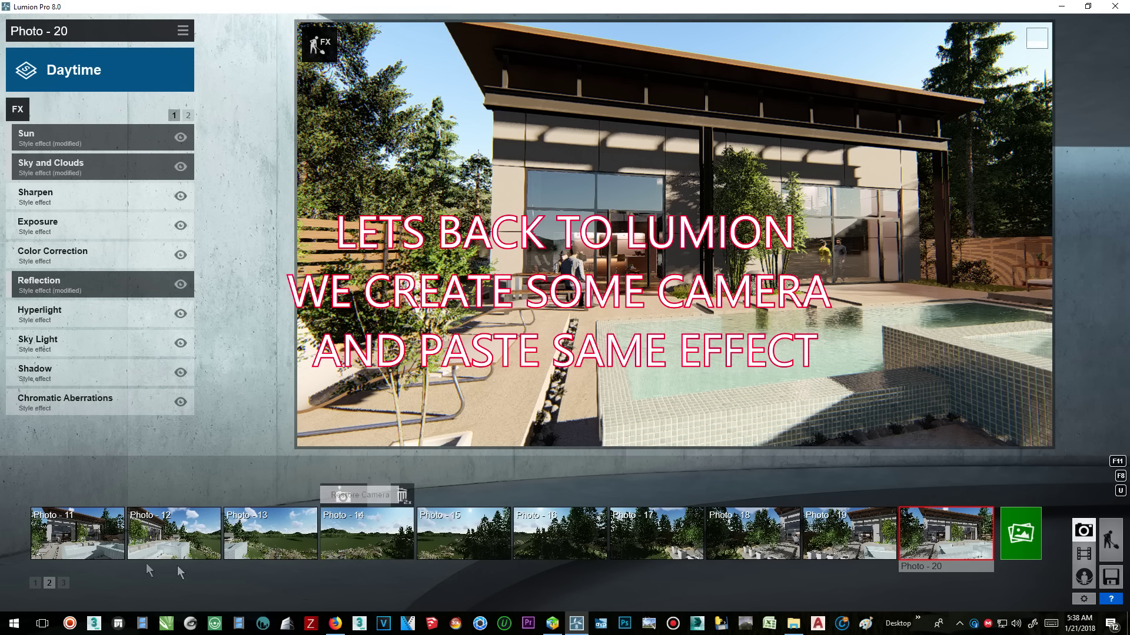
click(62, 583)
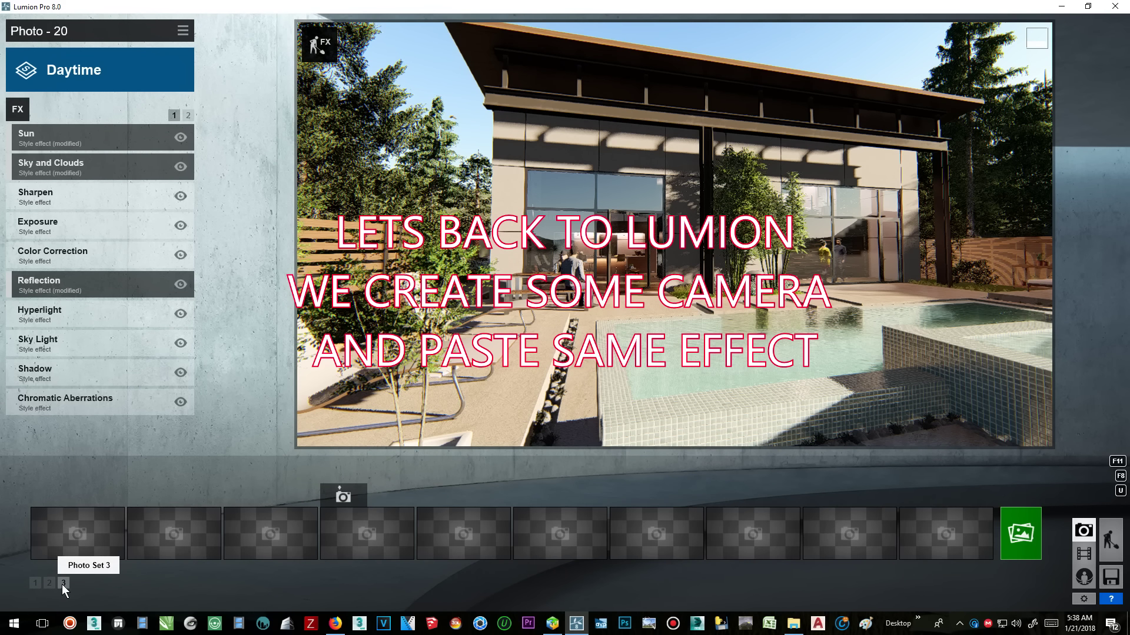
mouse_move(673, 252)
right_down()
mouse_move(714, 371)
mouse_move(676, 259)
right_up()
mouse_move(75, 515)
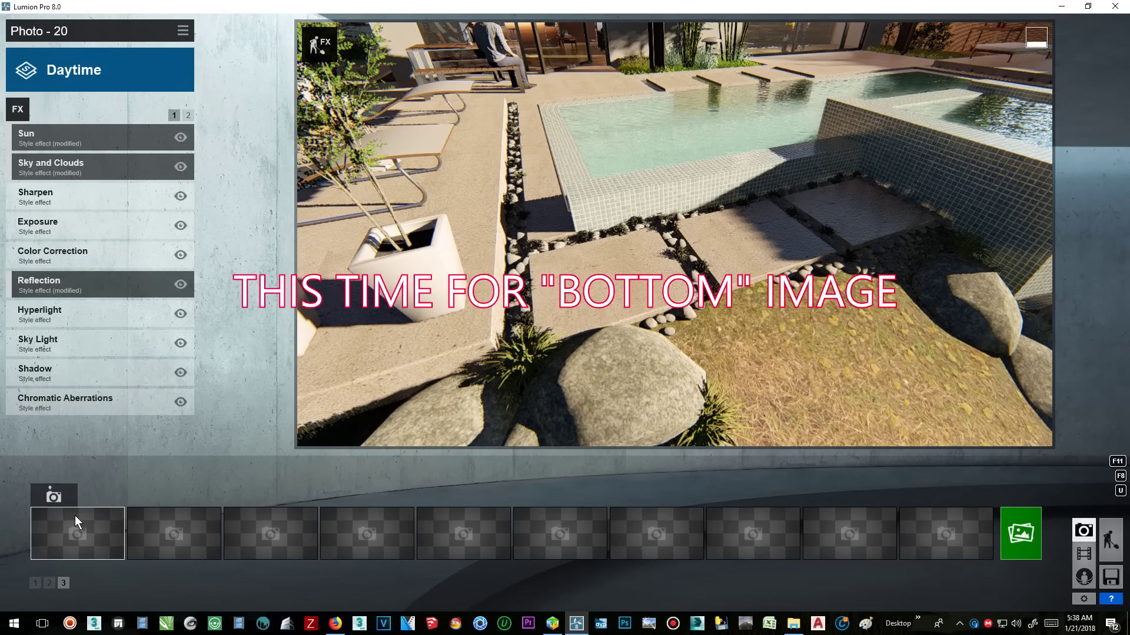
click(59, 496)
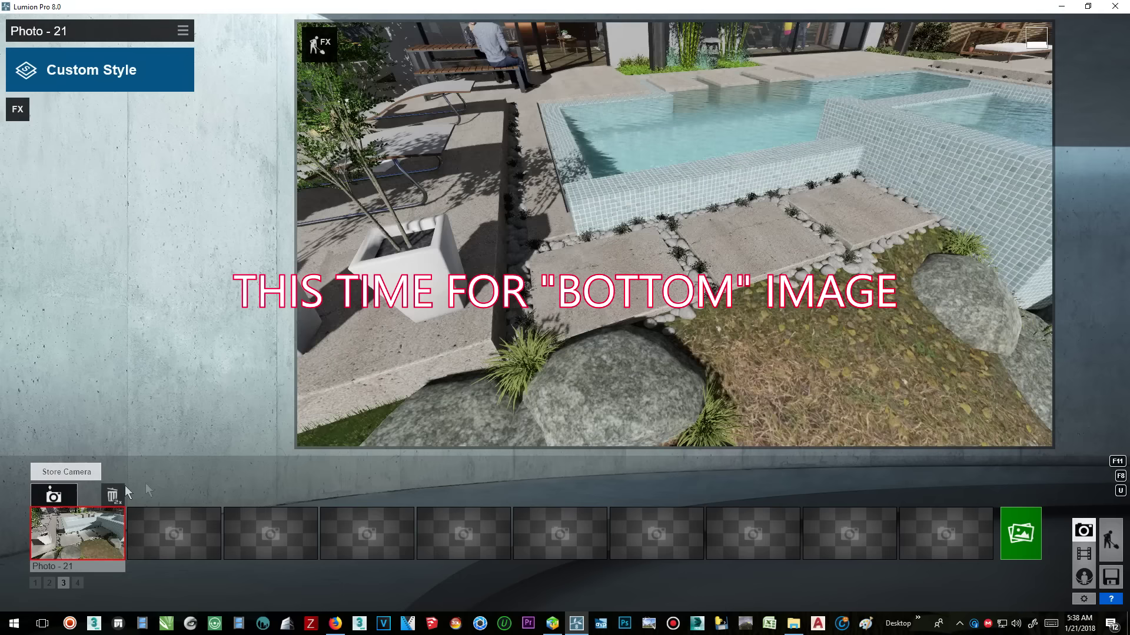
Step: Rotate the downward-tilted camera in overlapping steps from the pool past the lakeside path, storing the set's second to fifth views
mouse_move(139, 478)
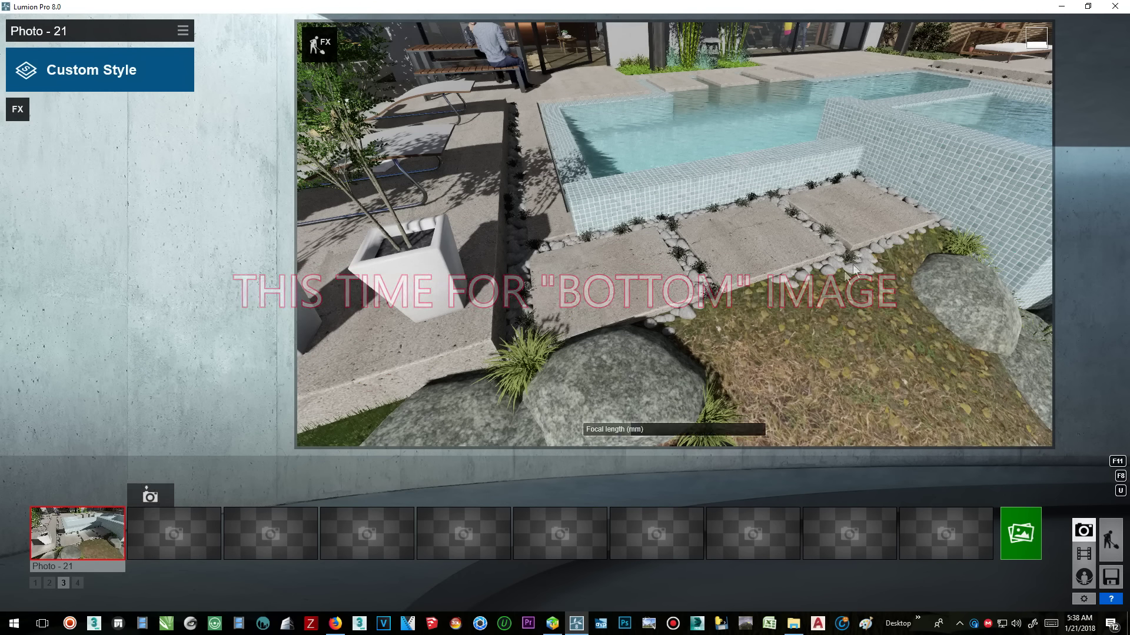
right_drag(653, 260, 883, 265)
click(150, 496)
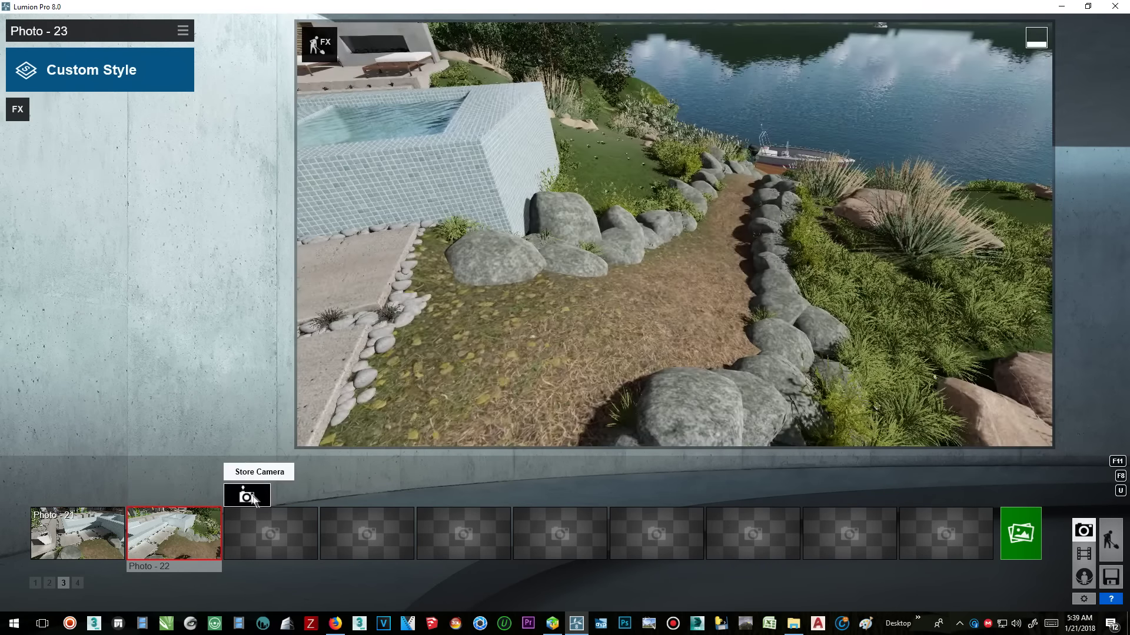
click(246, 496)
right_drag(795, 282, 853, 281)
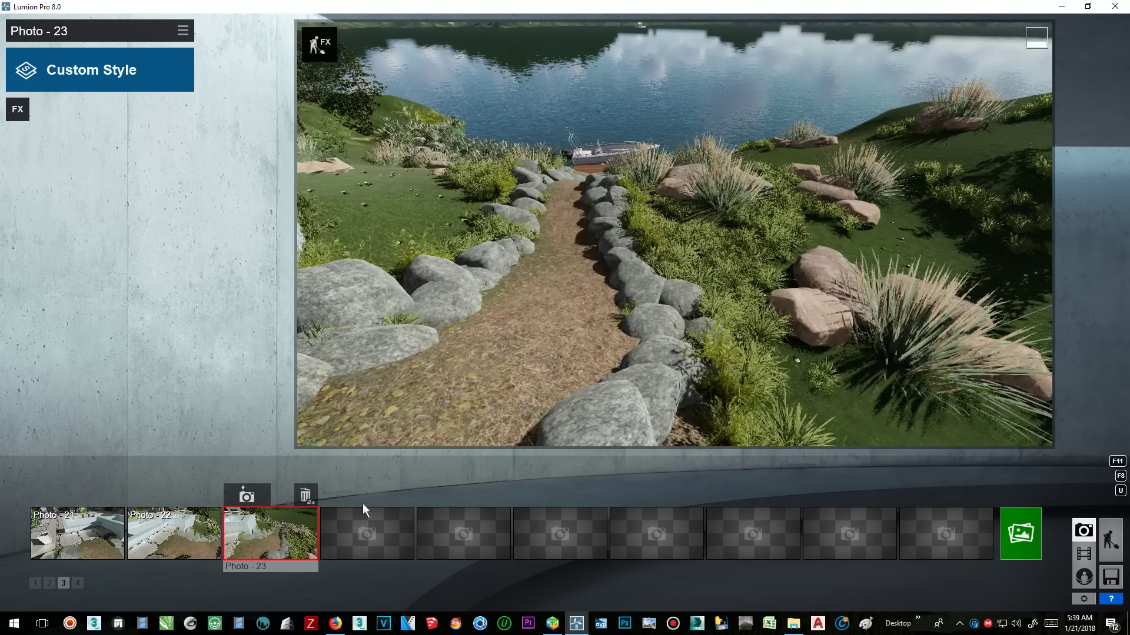
click(343, 496)
right_drag(829, 318, 589, 354)
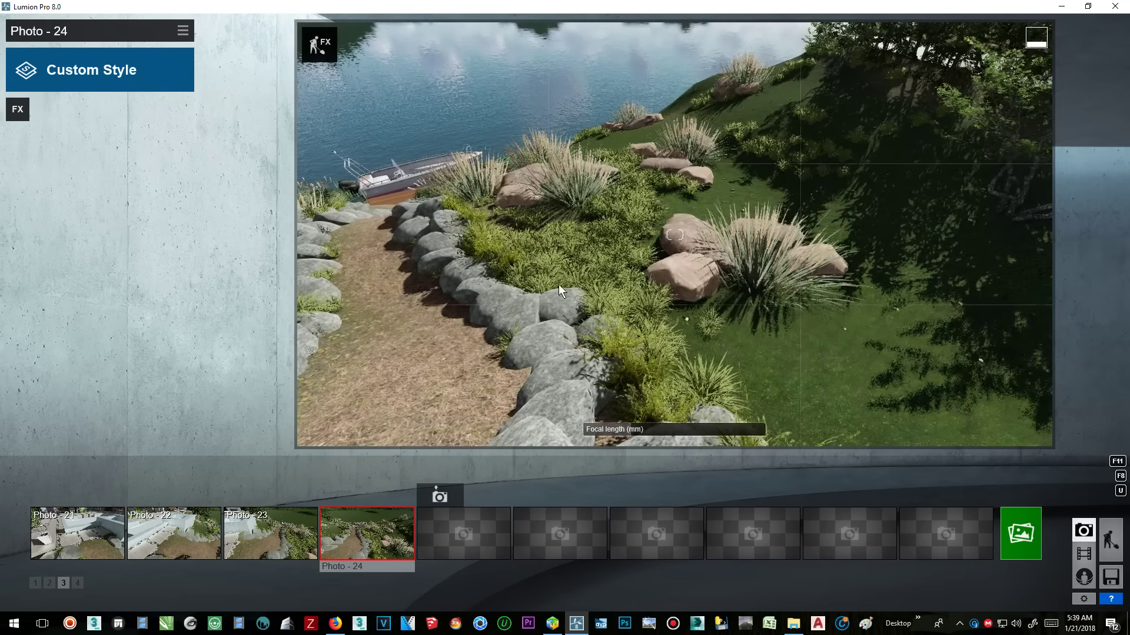
click(440, 496)
Step: Continue rotating across the lawn and planters, tilt down over the boulders, and store the sixth to tenth views of the set
right_drag(815, 260, 882, 272)
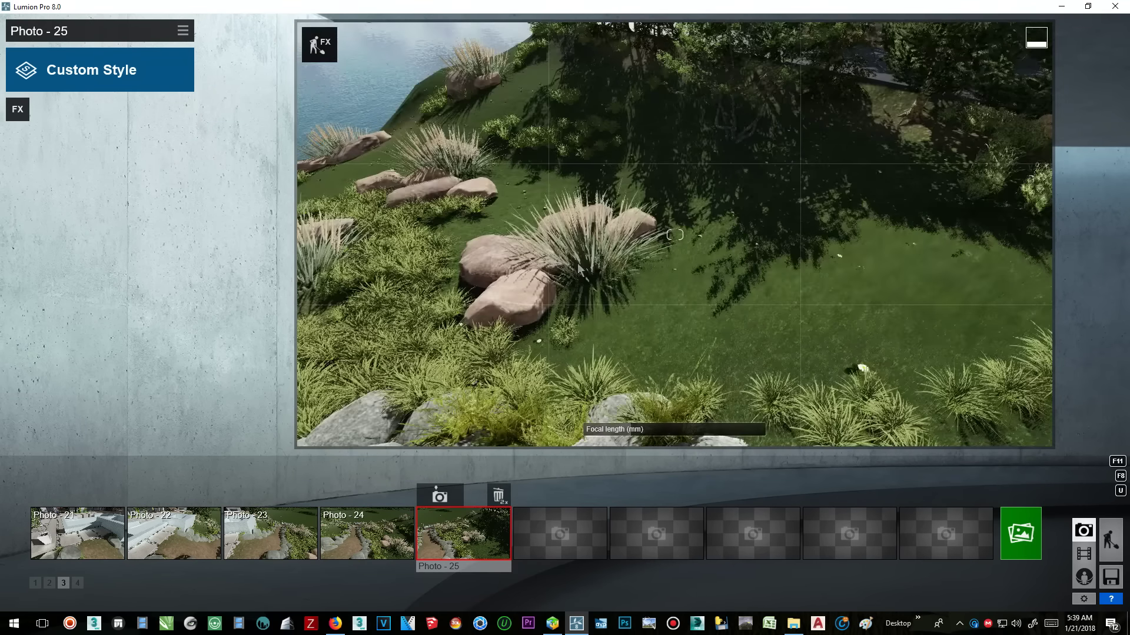
click(536, 496)
right_drag(821, 396, 936, 398)
click(633, 496)
right_drag(647, 235, 706, 235)
click(729, 496)
right_drag(689, 345, 694, 377)
click(825, 496)
right_drag(677, 235, 738, 262)
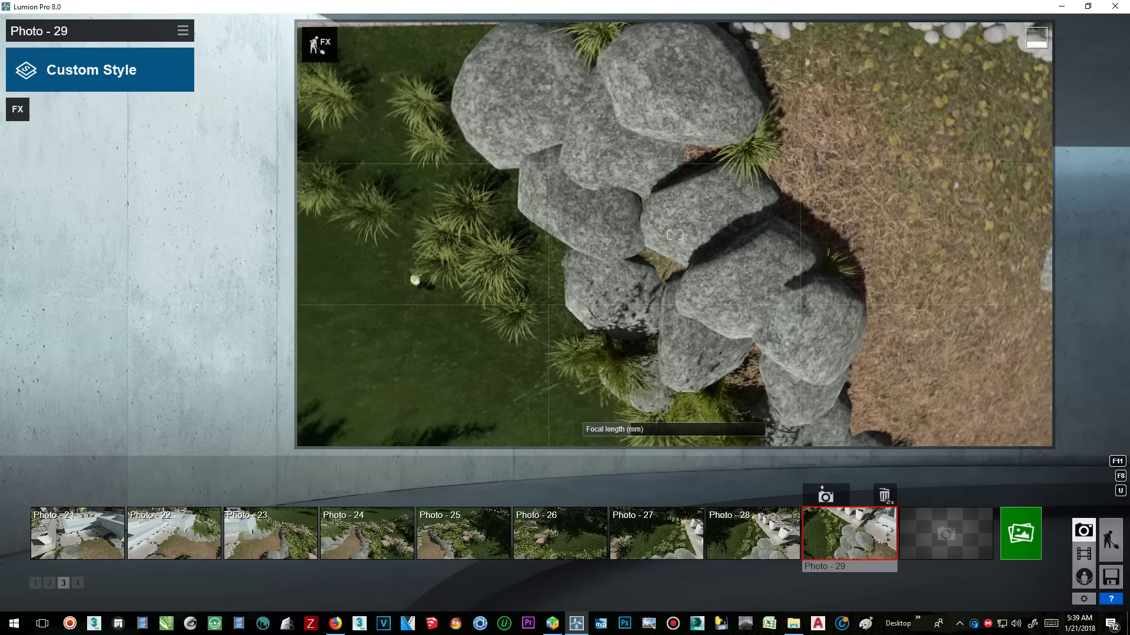
click(922, 496)
Step: Review the stored camera views in sequence from Photo - 21 to Photo - 28
click(77, 533)
click(174, 533)
click(263, 537)
click(365, 537)
click(465, 538)
click(559, 538)
click(650, 537)
click(743, 535)
Step: Turn the Photo - 27 view slightly and store its camera again
click(660, 538)
right_drag(677, 364, 656, 365)
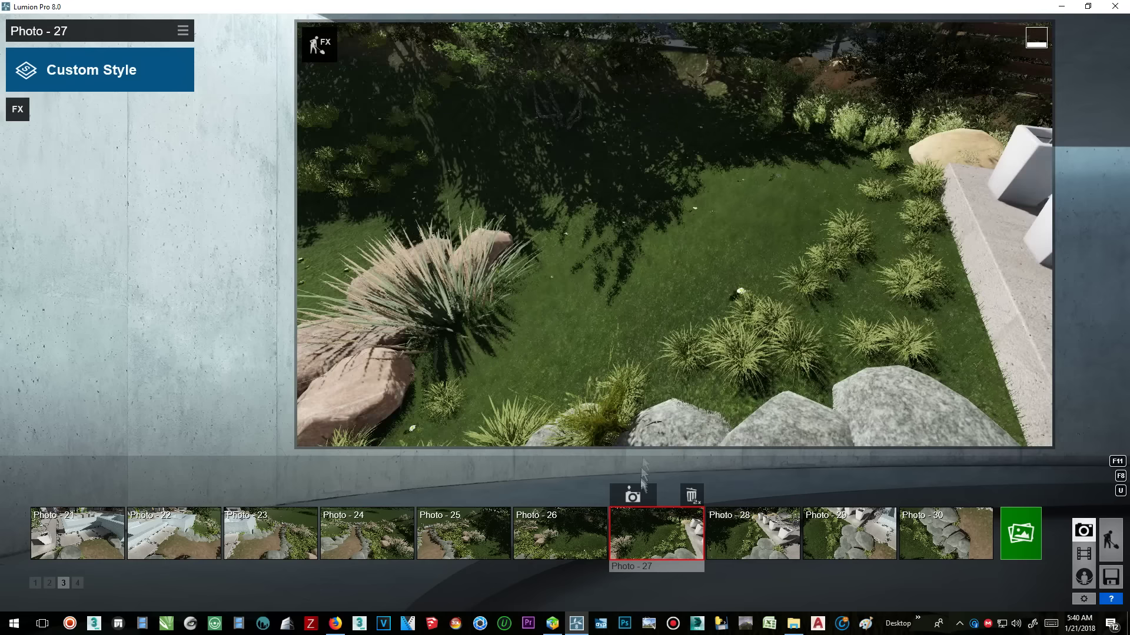
click(633, 496)
Step: Compare the neighbouring views Photo - 27 to Photo - 30 to check how they overlap
click(756, 537)
click(669, 542)
click(774, 535)
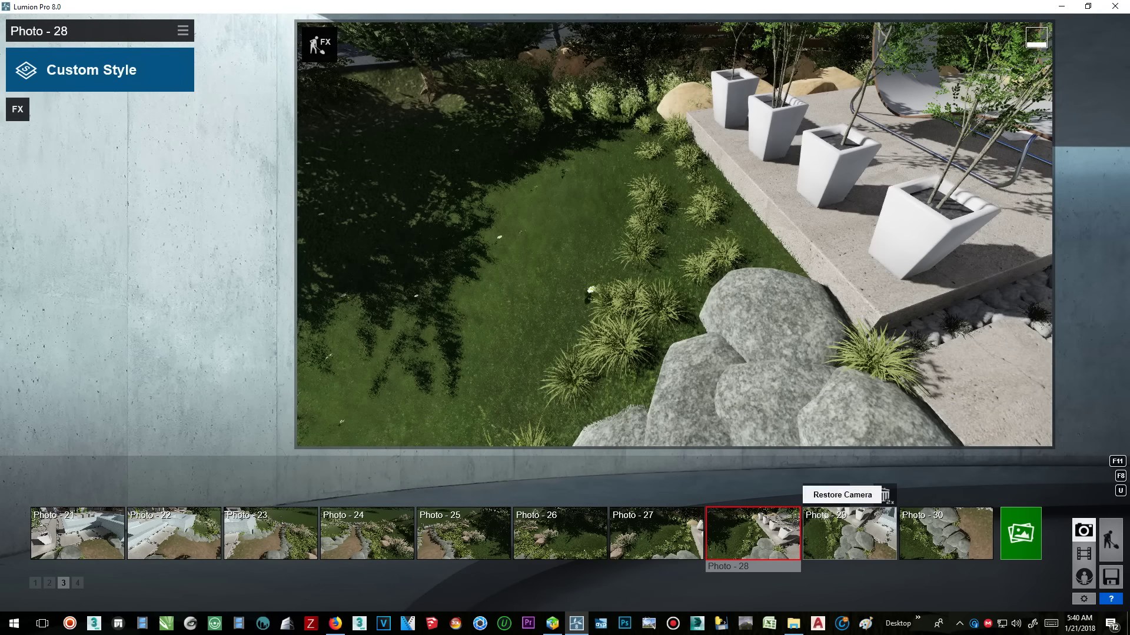
click(845, 534)
click(941, 532)
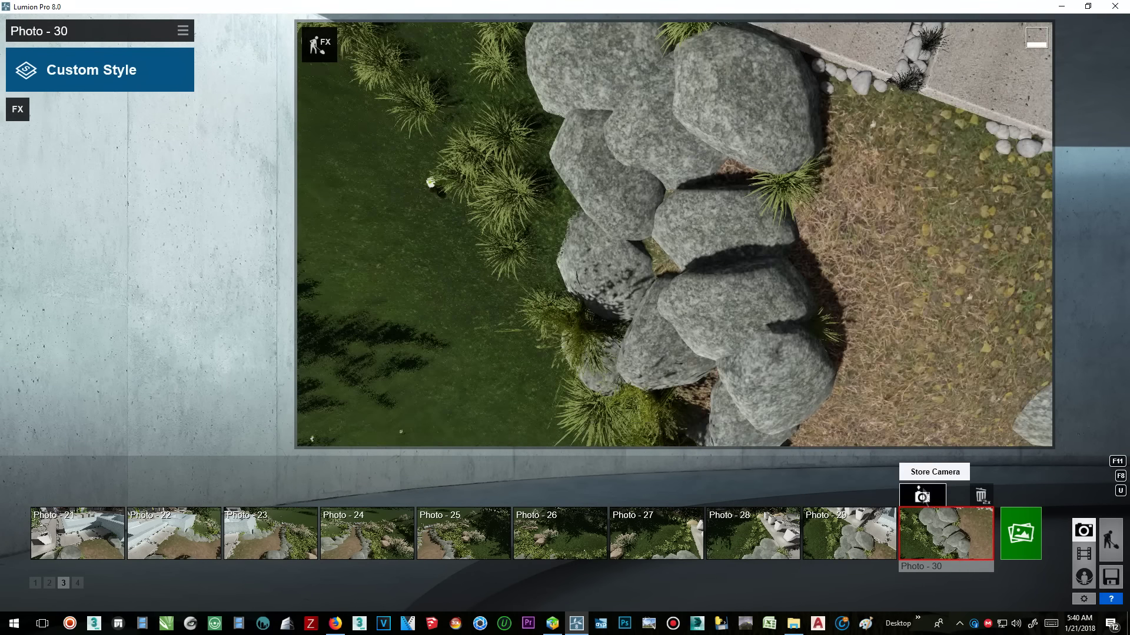
click(868, 524)
click(940, 531)
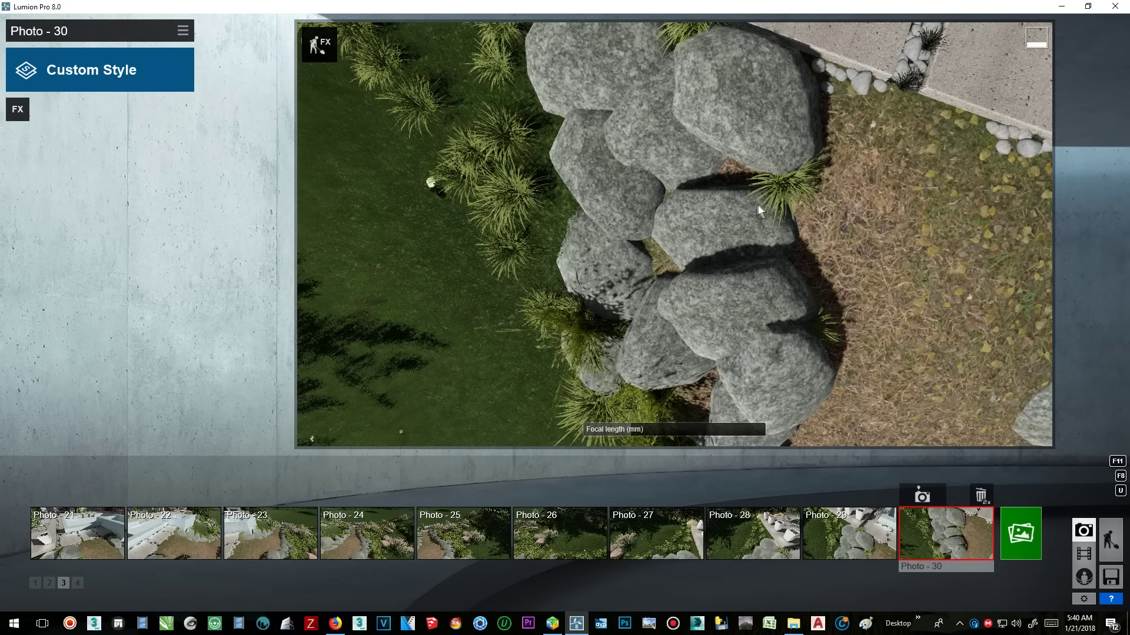
click(831, 545)
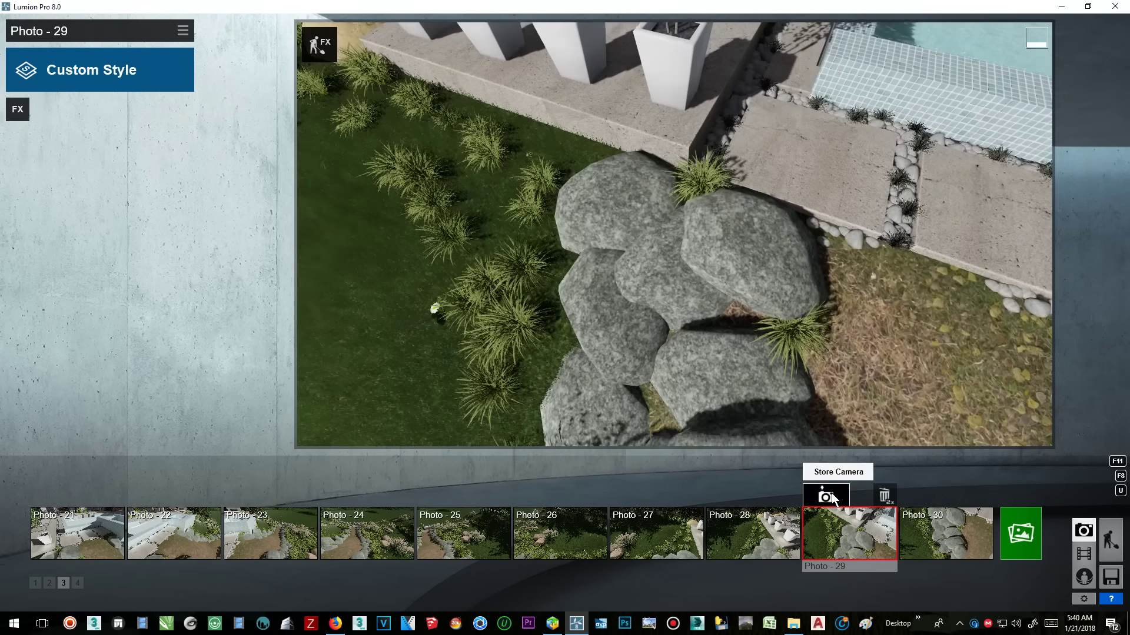
click(923, 534)
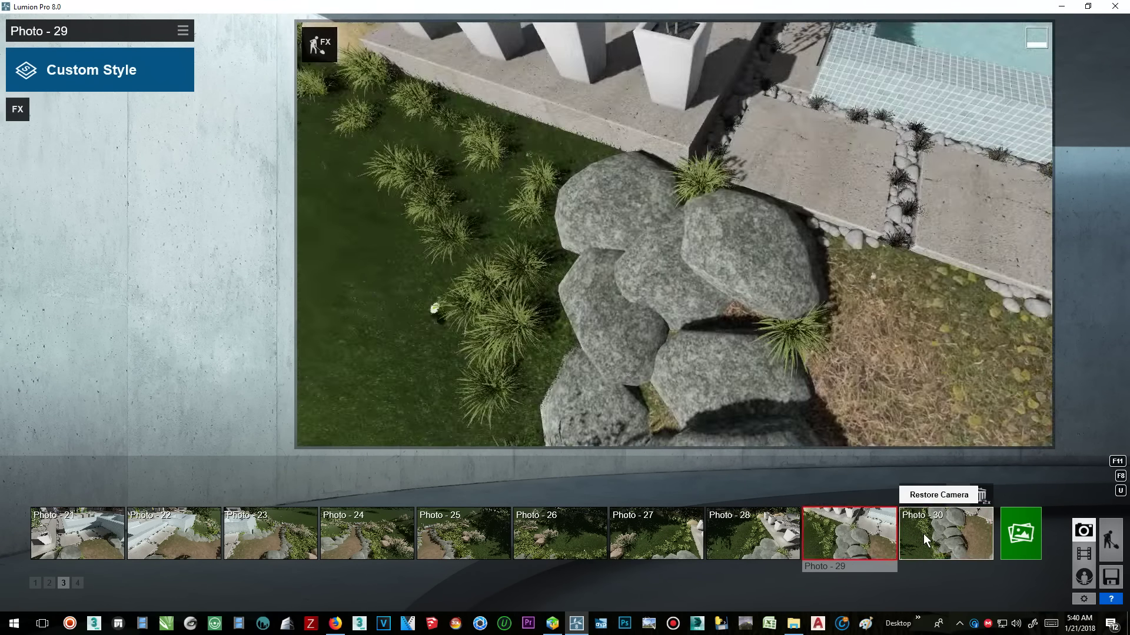
Step: Paste the copied effects onto Photo - 23, Photo - 24 and Photo - 25
click(271, 535)
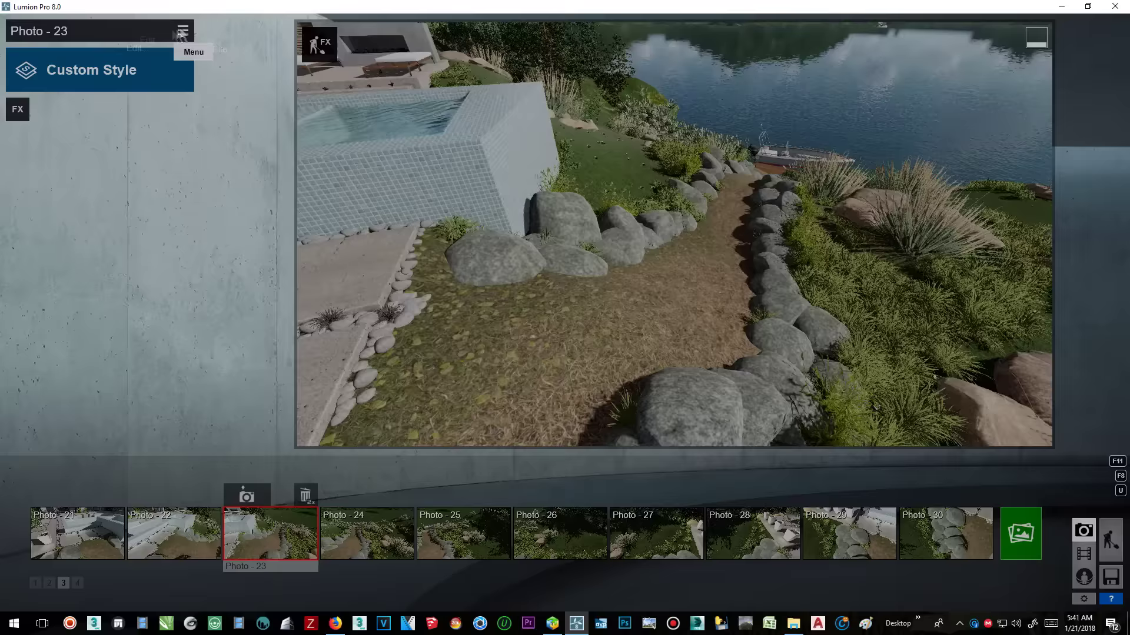
click(117, 64)
click(368, 534)
click(183, 33)
click(117, 65)
click(463, 534)
click(184, 33)
click(229, 45)
Step: Paste the copied effects onto Photo - 26, Photo - 27 and Photo - 28
click(560, 534)
click(183, 33)
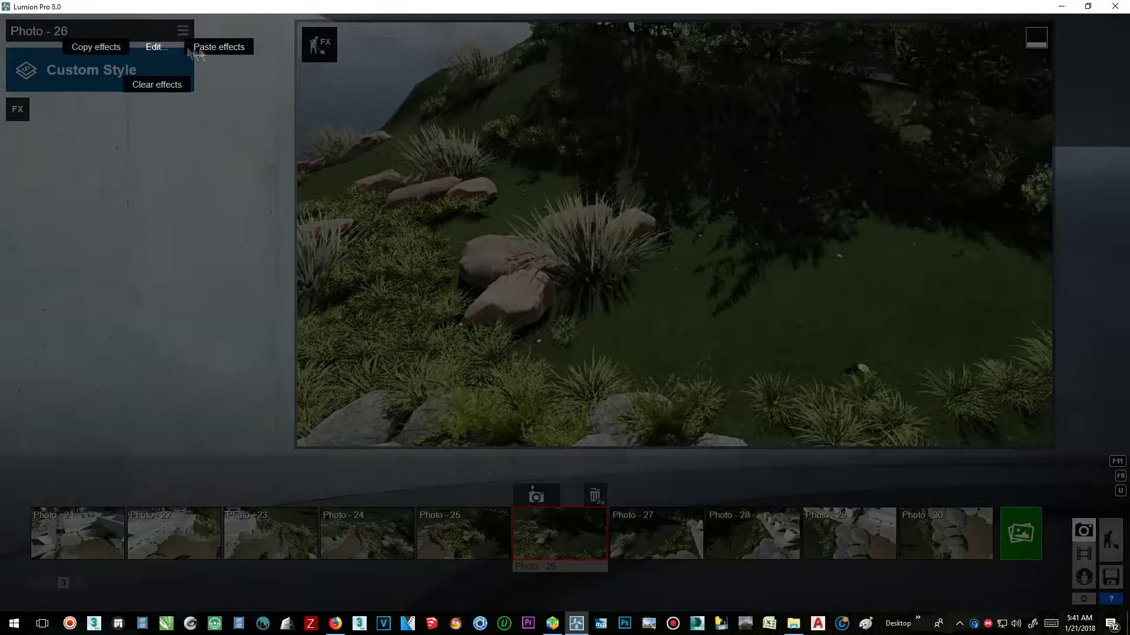
click(230, 44)
click(635, 547)
click(184, 33)
click(230, 45)
click(753, 534)
click(183, 33)
click(229, 45)
Step: Paste the copied effects onto Photo - 29, Photo - 30 and Photo - 21
click(834, 546)
click(184, 33)
click(229, 44)
click(946, 534)
click(183, 33)
click(206, 47)
click(76, 532)
click(184, 32)
click(229, 46)
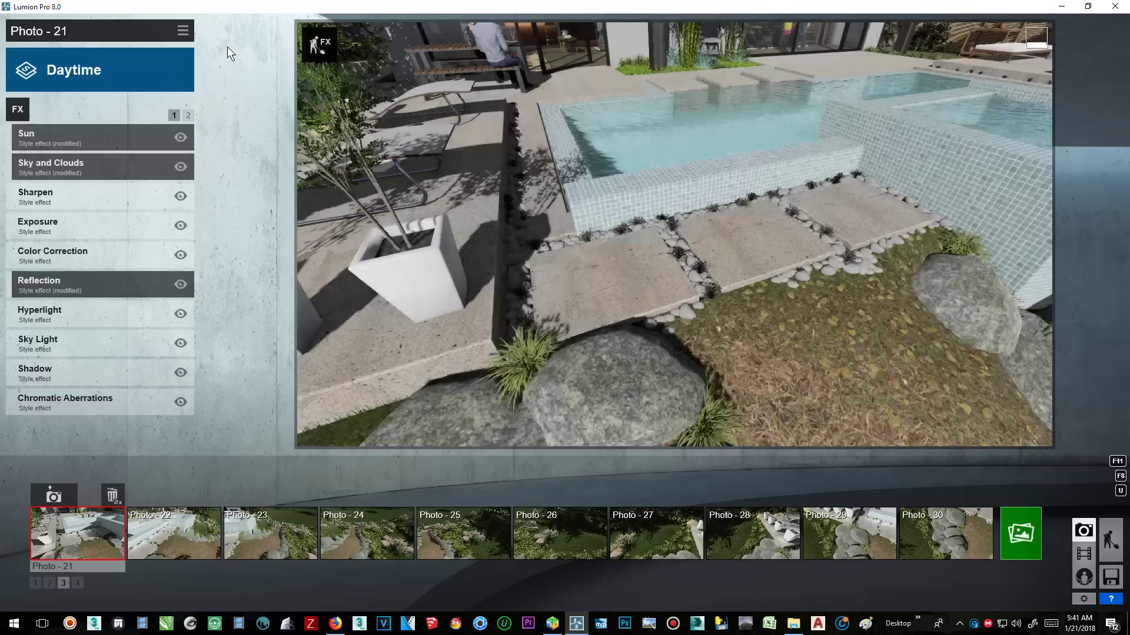
Step: Render the whole photo set at Desktop 1920x1080 as JPG files with the base name 1 in the 360 FULL EFFECT folder
click(1021, 534)
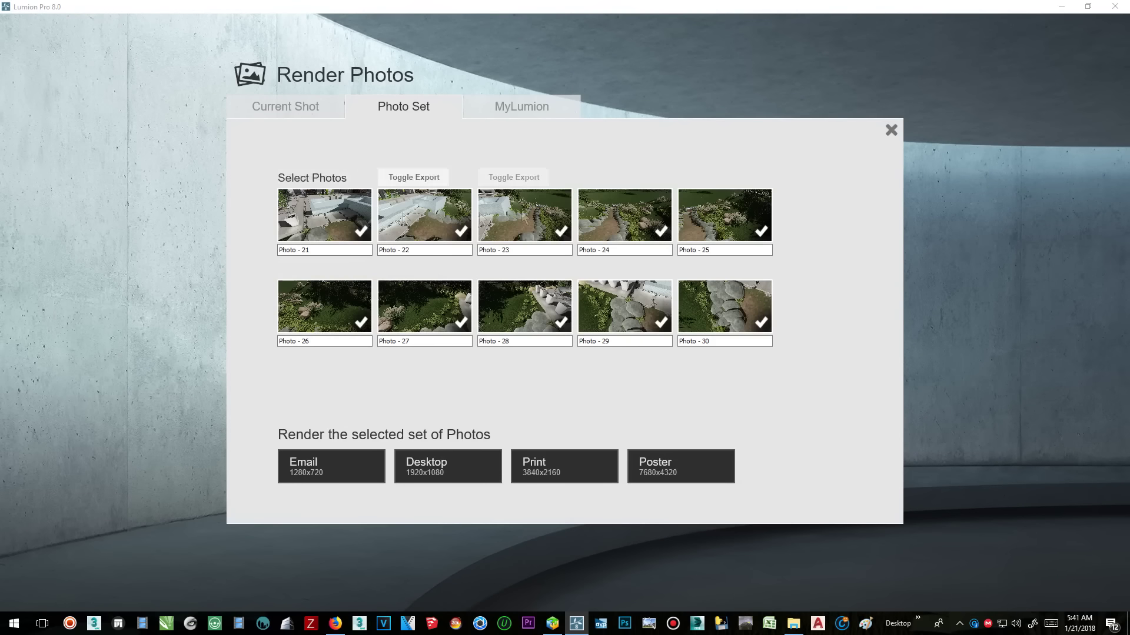
click(435, 465)
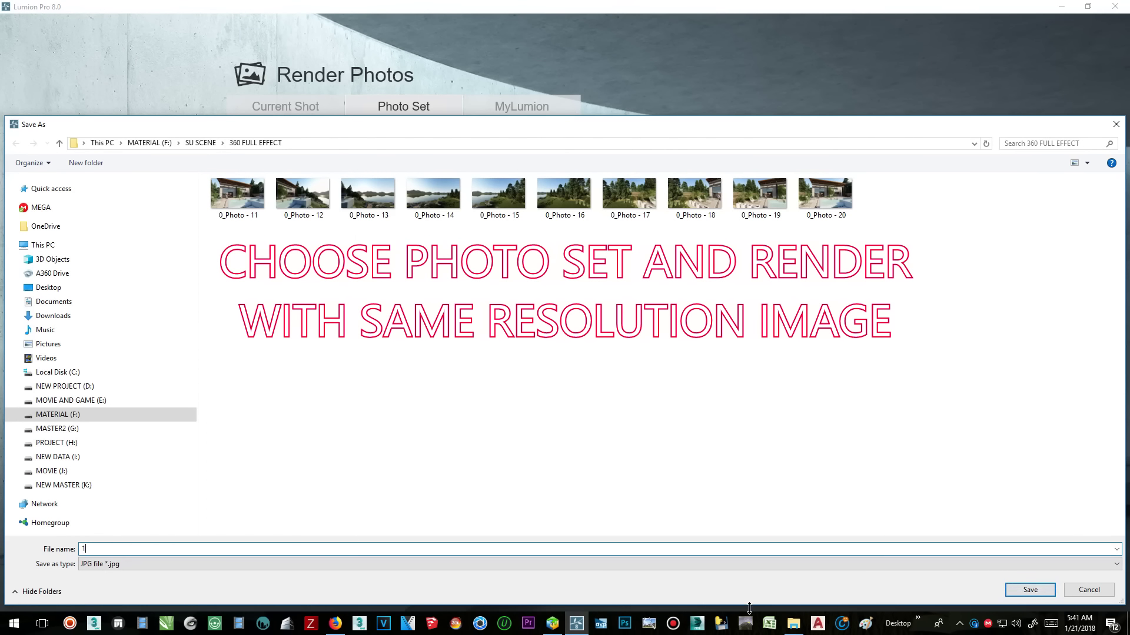
text(1)
click(1049, 595)
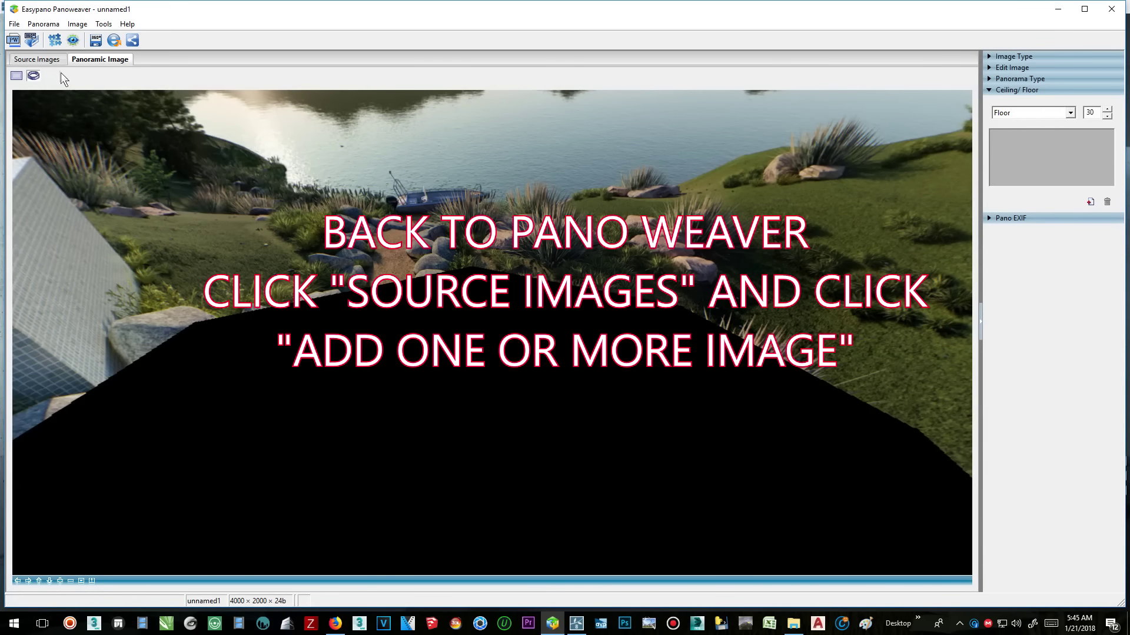
Step: Add 1_Photo - 21 through 1_Photo - 30 from the 360 FULL EFFECT folder to the source images and stitch the panorama
click(38, 59)
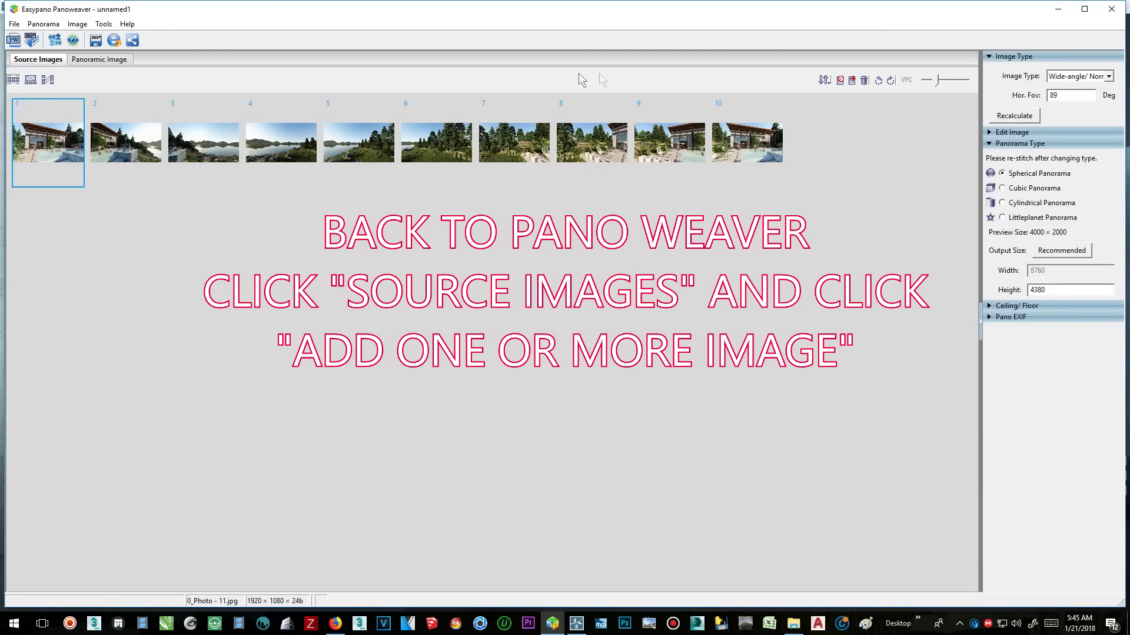
click(852, 81)
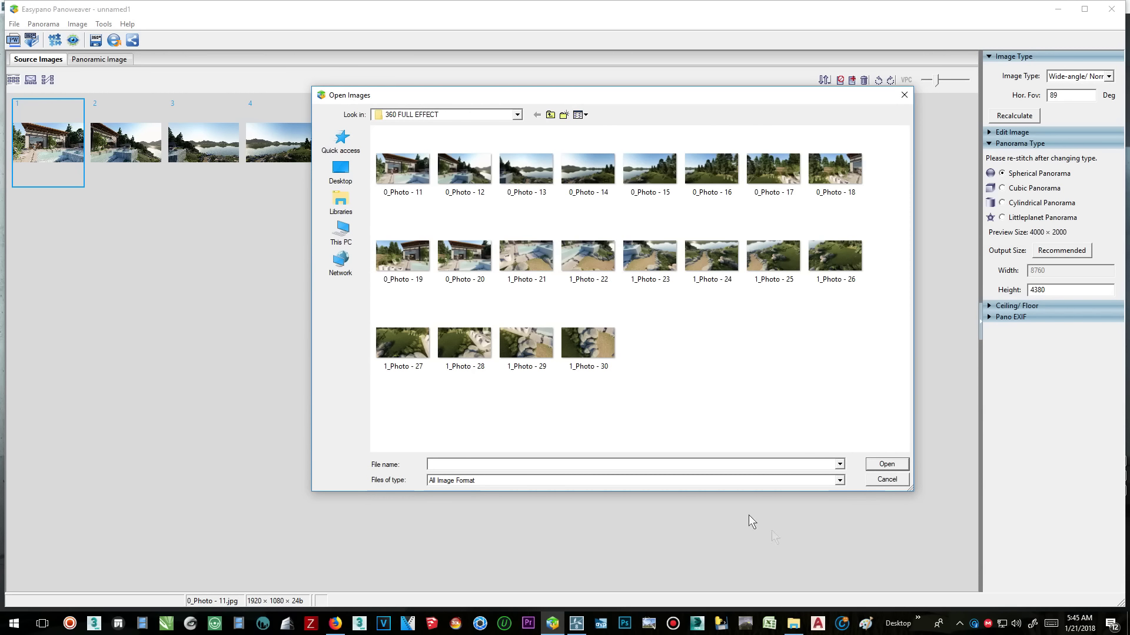
click(575, 269)
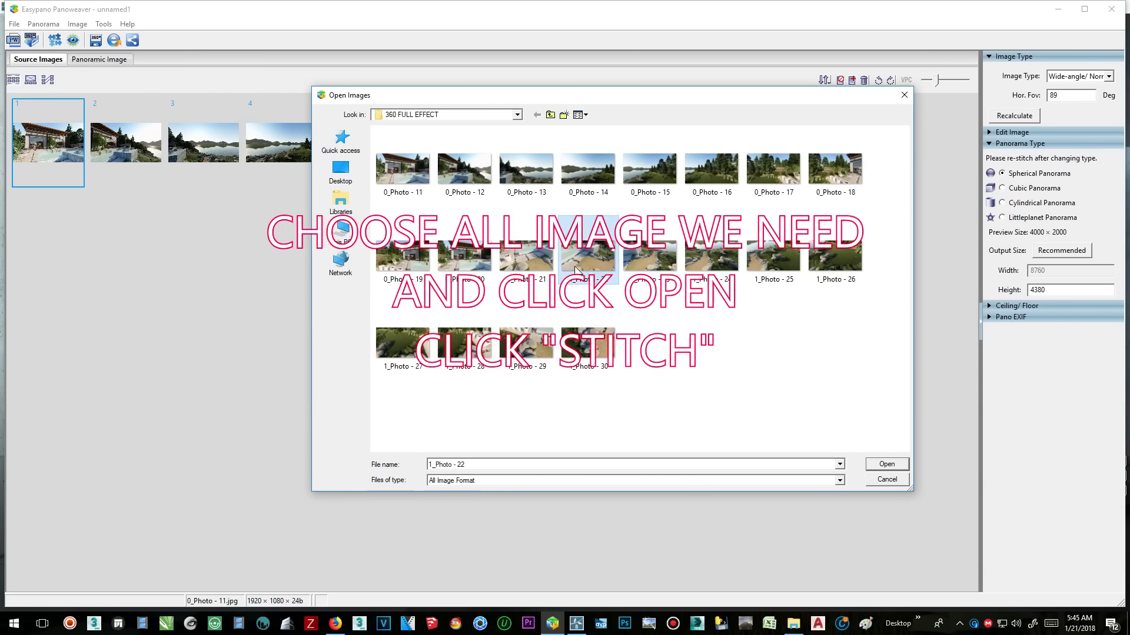
click(520, 260)
shift+click(579, 351)
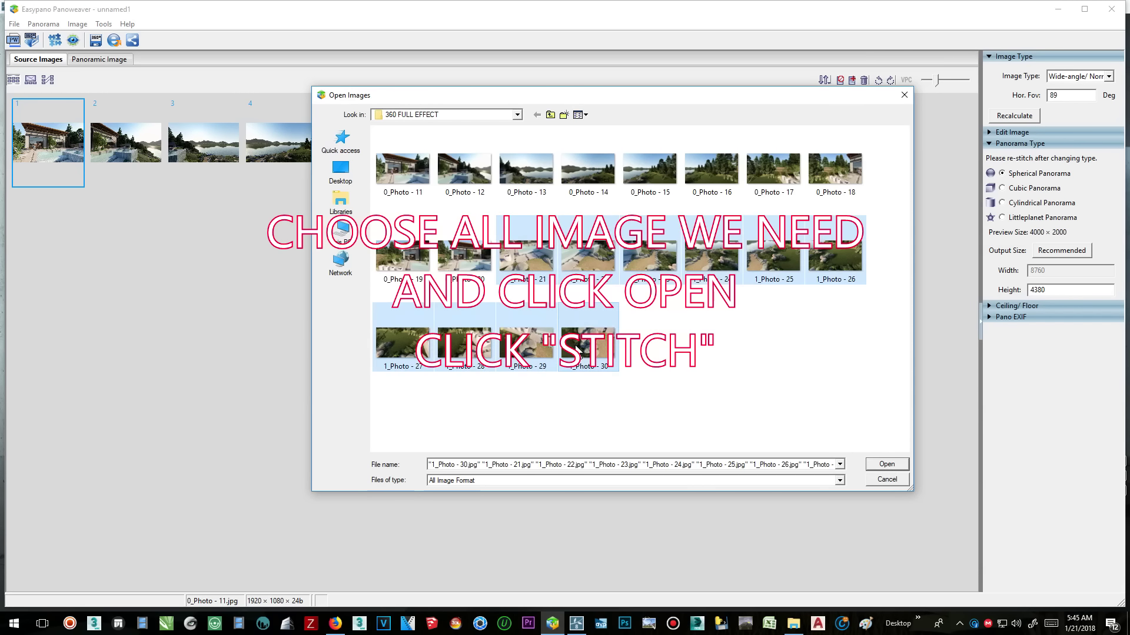
click(877, 469)
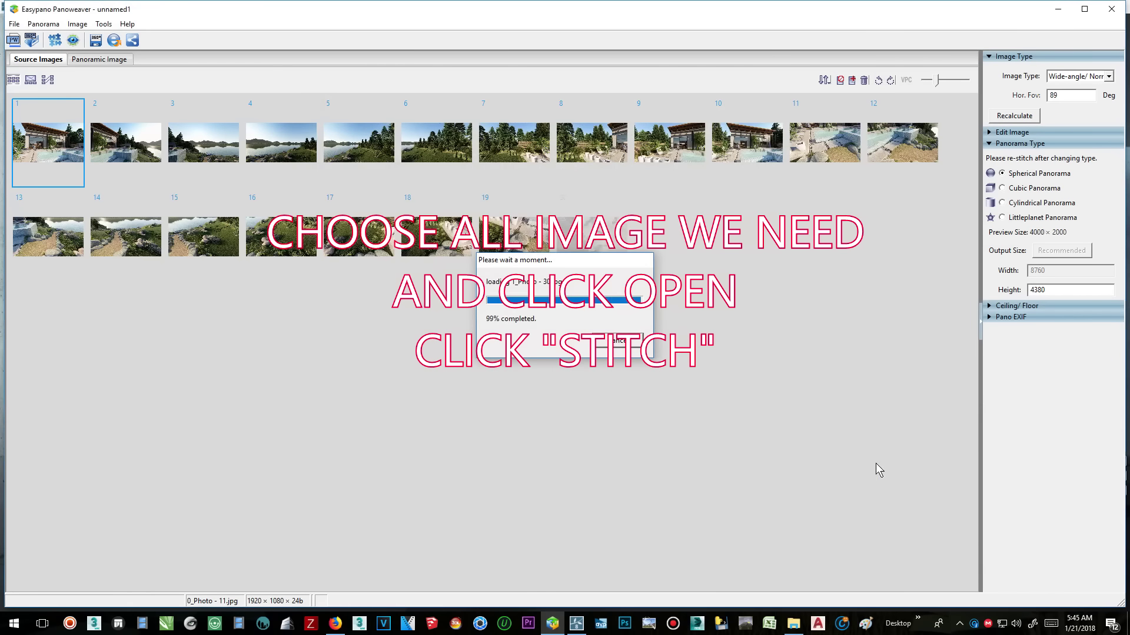
click(54, 40)
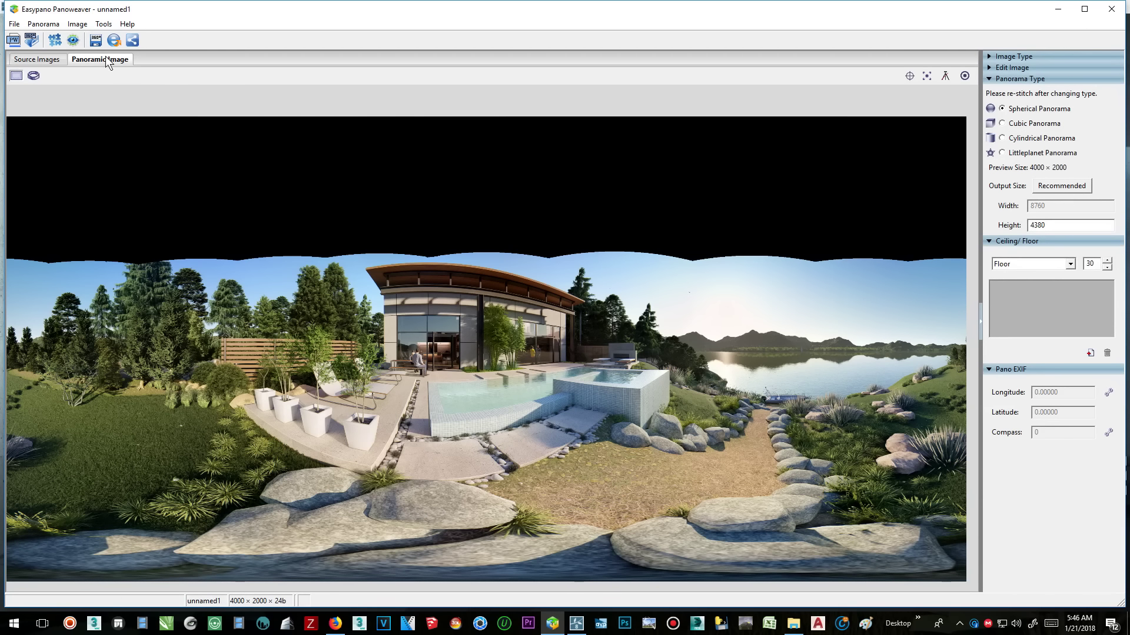
Step: Examine the stitched panorama in the interactive spherical view, looking around the ground, path and lake for gaps
click(31, 77)
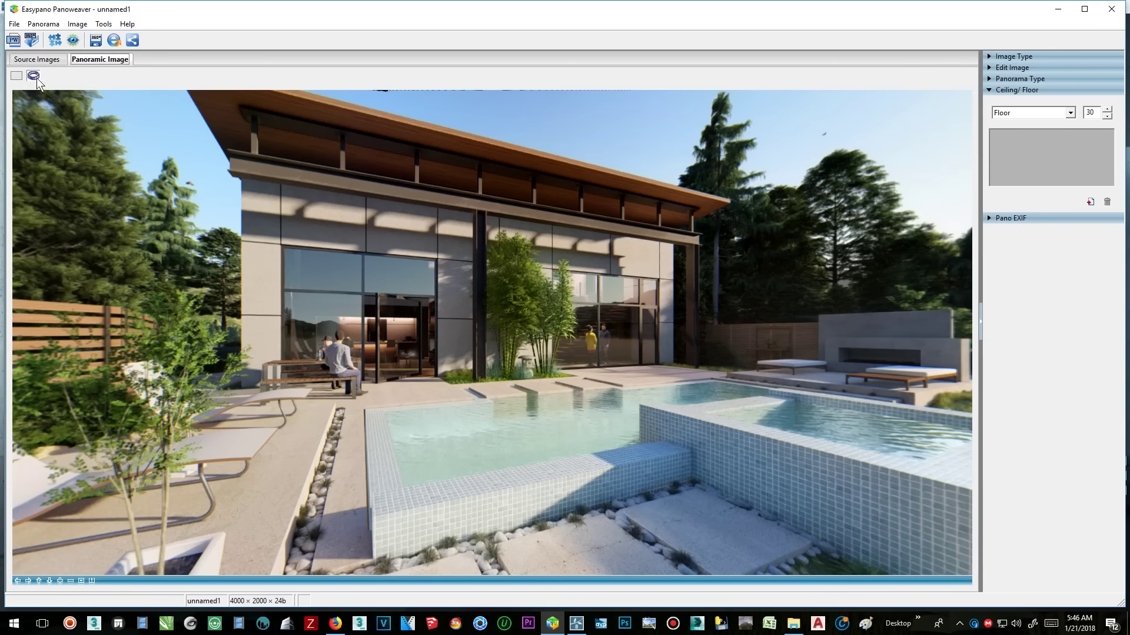
drag(446, 301, 489, 377)
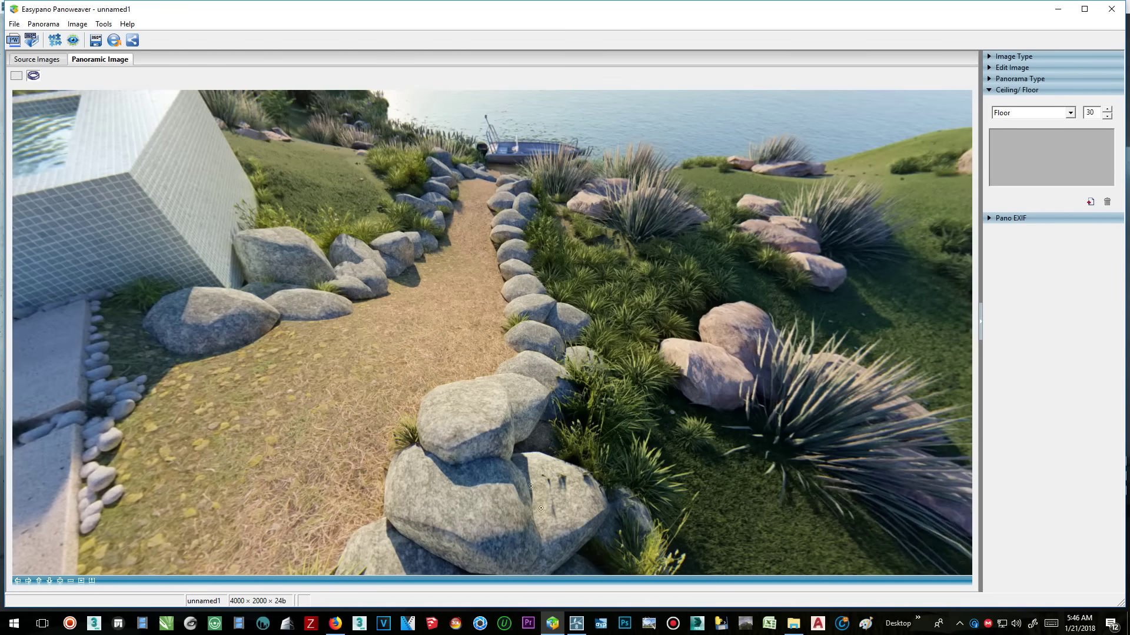
drag(576, 400, 295, 288)
drag(618, 267, 545, 439)
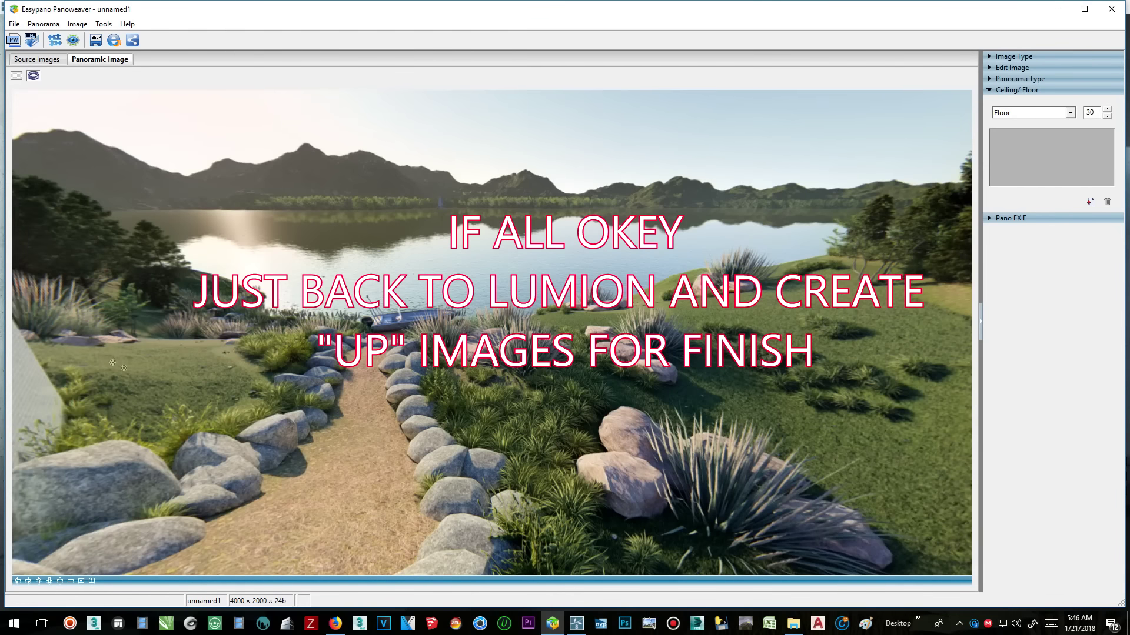
Step: Switch to Lumion and store upward-looking sky cameras as Photo - 31 through Photo - 35 on the fourth photo page
click(1057, 8)
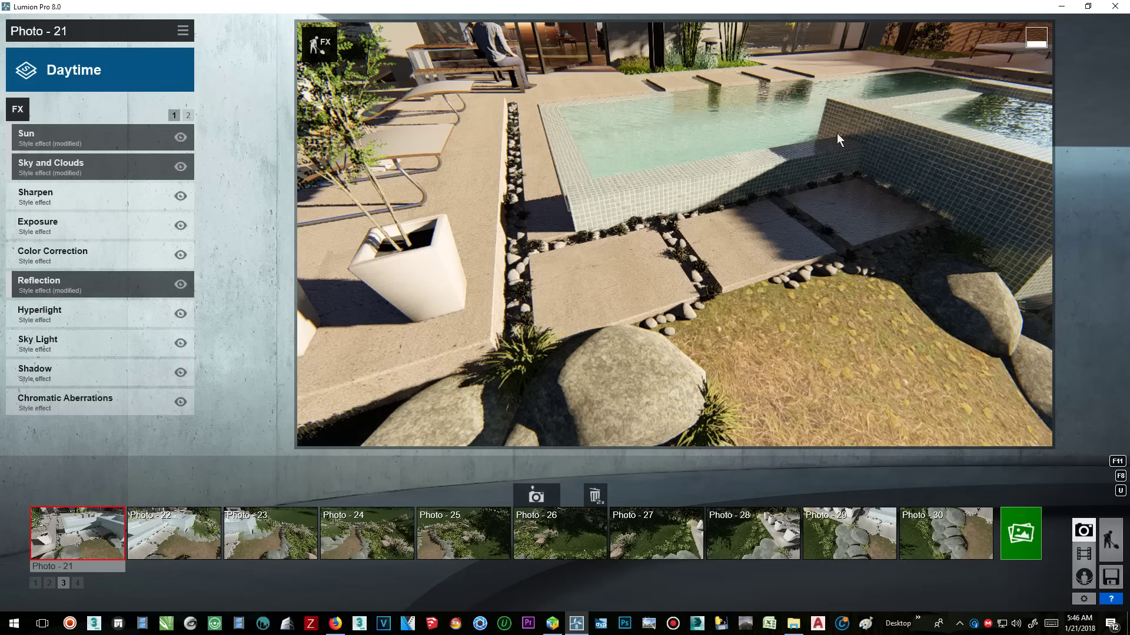
click(78, 581)
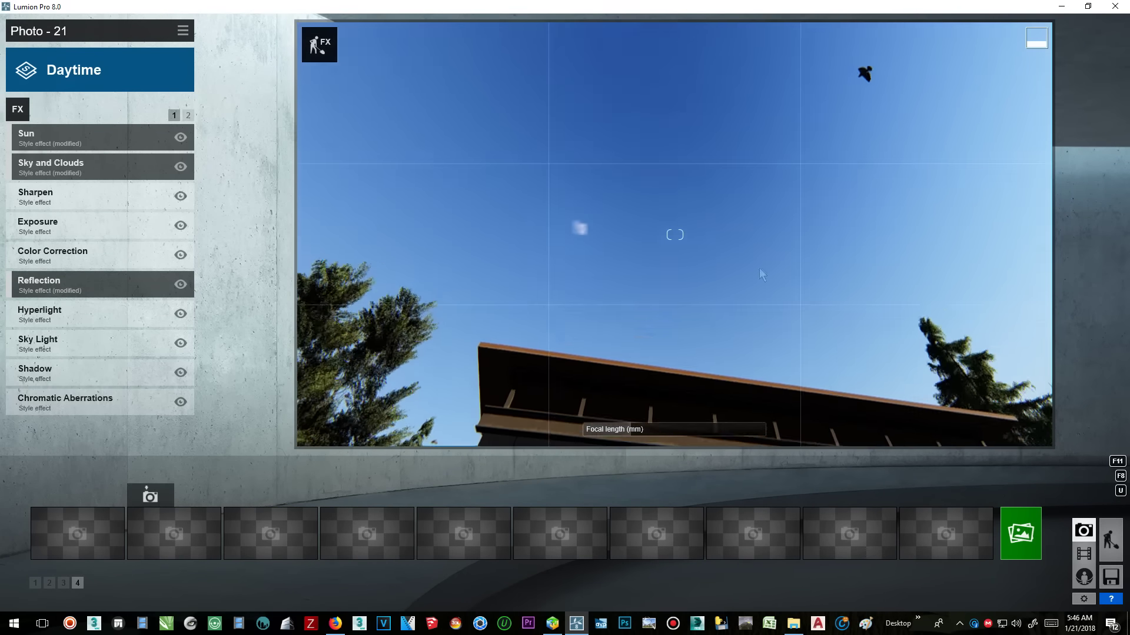
click(53, 496)
right_drag(674, 234, 674, 199)
click(150, 496)
click(247, 495)
click(259, 496)
click(446, 495)
Step: Store the remaining upward-looking cameras around the same point as Photo - 36 through Photo - 40
click(546, 495)
click(633, 495)
click(729, 495)
click(825, 495)
click(922, 496)
click(823, 545)
click(945, 535)
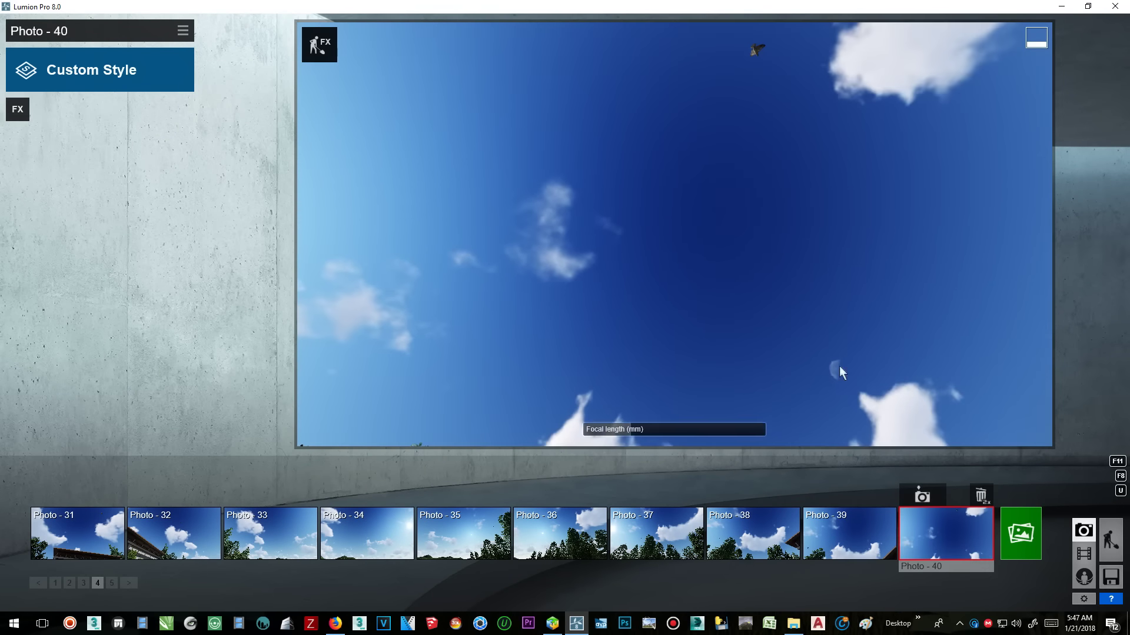
Step: Paste the copied effects onto Photo - 31, Photo - 32 and Photo - 33
click(77, 536)
click(170, 546)
click(183, 31)
click(149, 49)
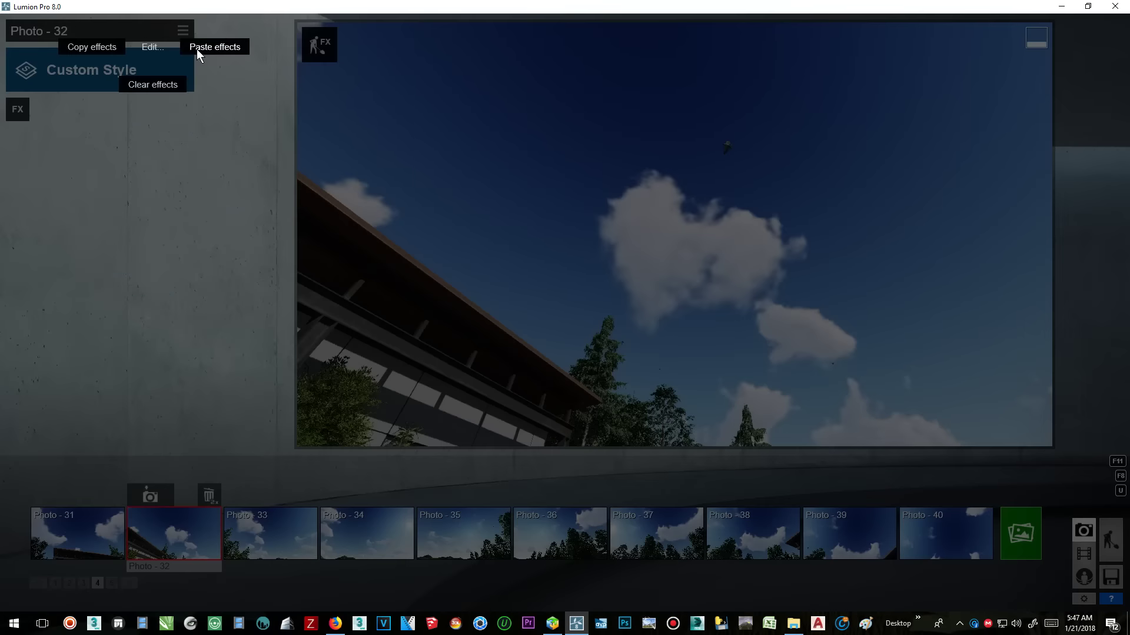
click(214, 46)
click(270, 537)
click(183, 31)
click(149, 49)
click(214, 48)
Step: Paste the copied effects onto Photo - 34 and Photo - 35
click(367, 536)
click(183, 30)
click(149, 46)
click(213, 48)
click(463, 537)
click(183, 31)
click(149, 46)
click(213, 48)
Step: Paste the copied effects onto Photo - 36 and Photo - 37
click(560, 536)
click(154, 44)
click(214, 47)
click(656, 537)
click(183, 30)
click(151, 46)
click(207, 47)
Step: Paste the copied effects onto Photo - 38, Photo - 39 and Photo - 40
click(753, 537)
click(183, 31)
click(849, 536)
click(183, 31)
click(150, 46)
click(212, 46)
click(945, 537)
click(183, 31)
click(150, 46)
click(208, 45)
Step: Render Photo - 31 through Photo - 40 at Desktop 1920x1080 with the base name 2 in the 360 FULL EFFECT folder
click(1020, 534)
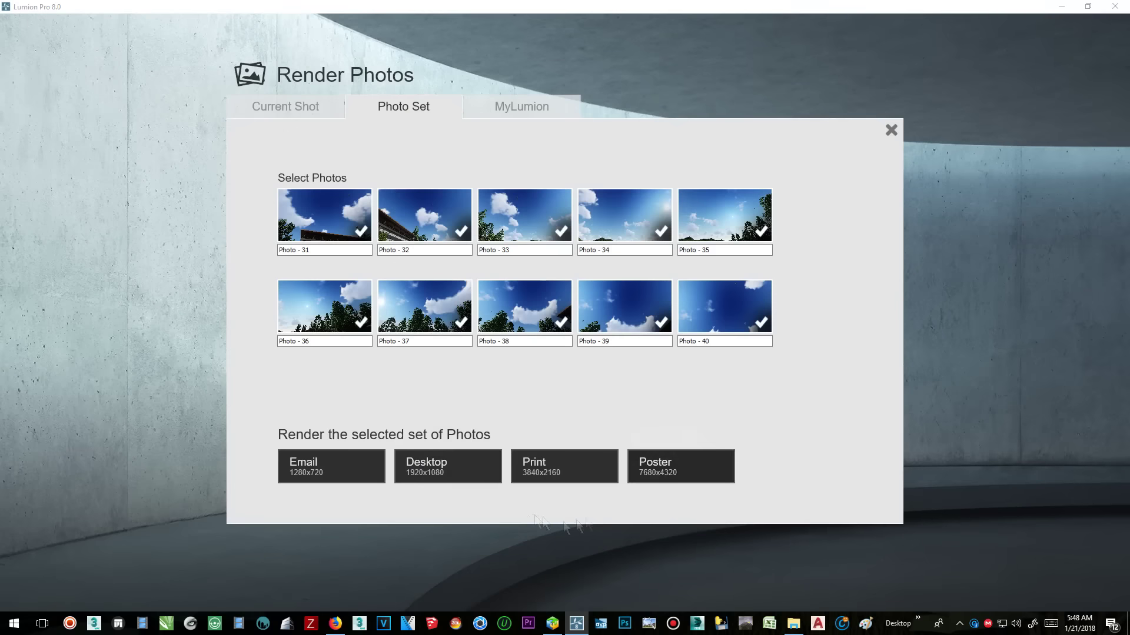
click(446, 464)
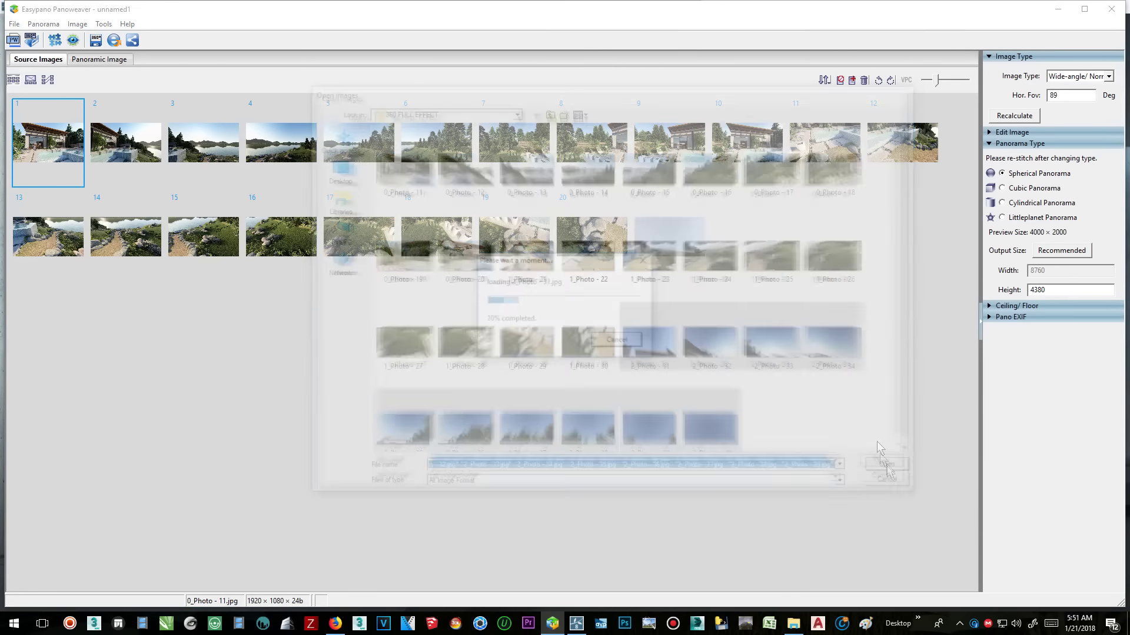
Step: Try to stitch the panorama with all ten upward sky images included
click(55, 41)
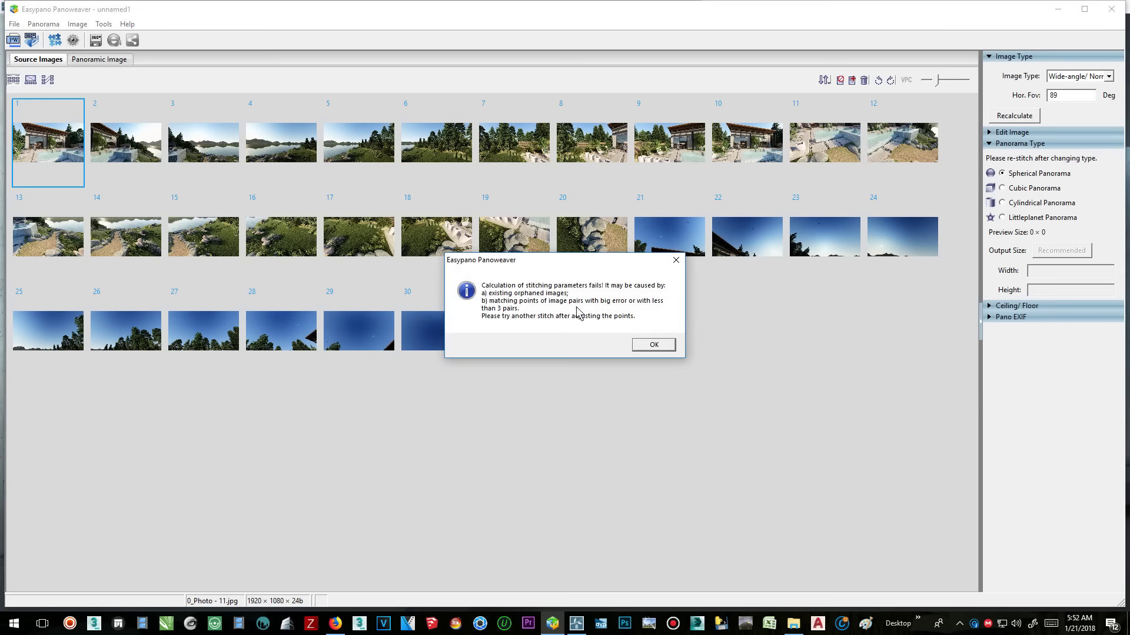
click(653, 345)
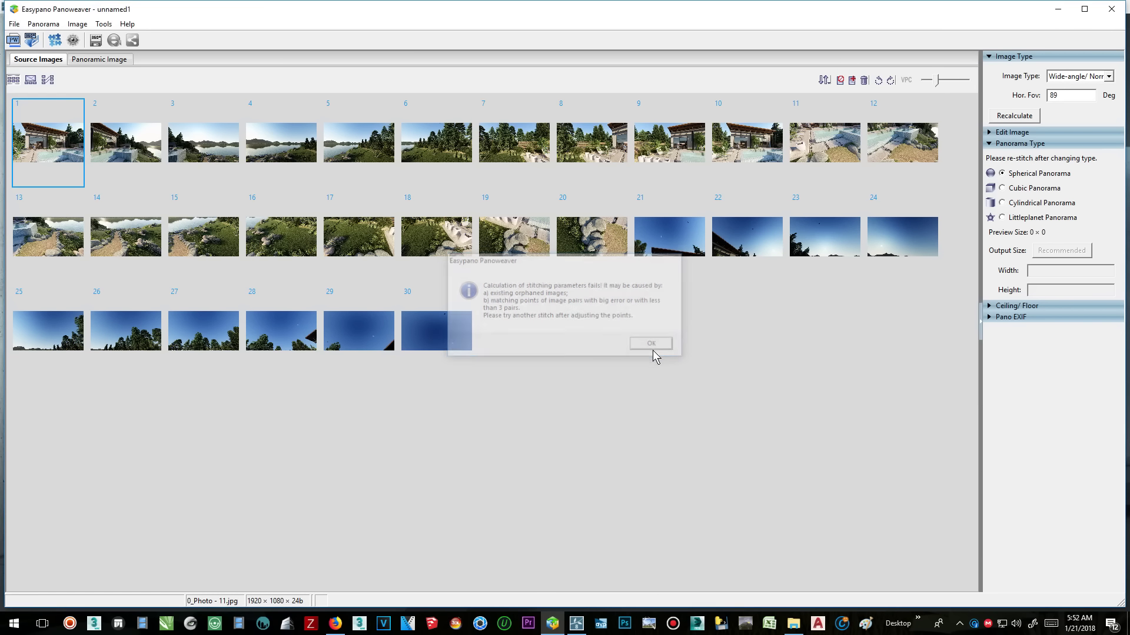
Step: Remove 2_Photo - 34 from the source images and try the stitch again
click(913, 233)
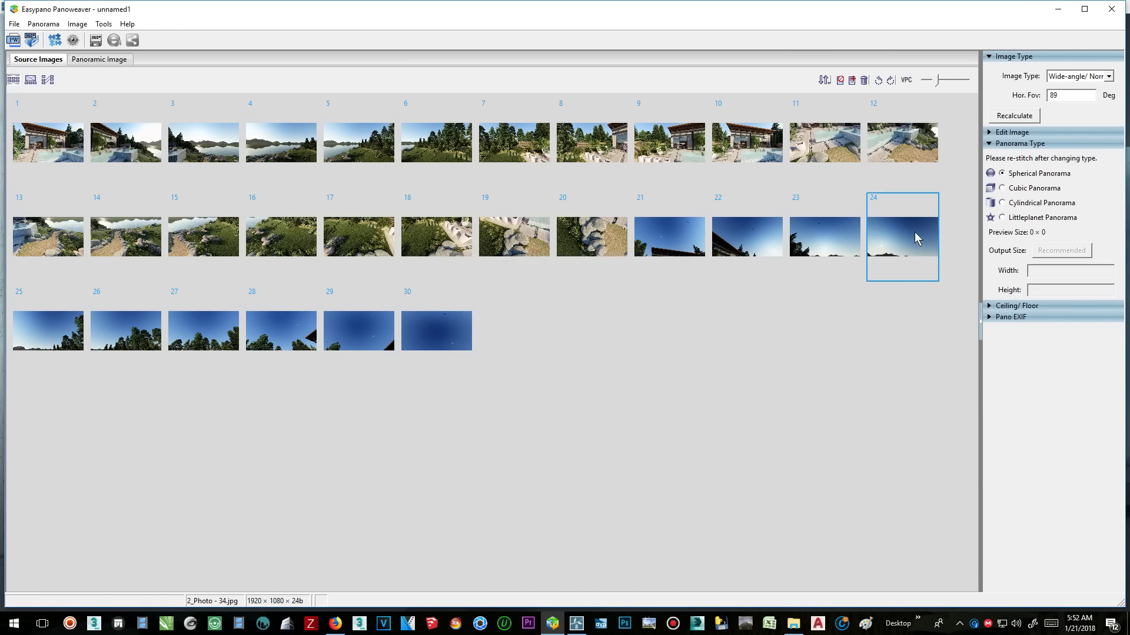
click(864, 81)
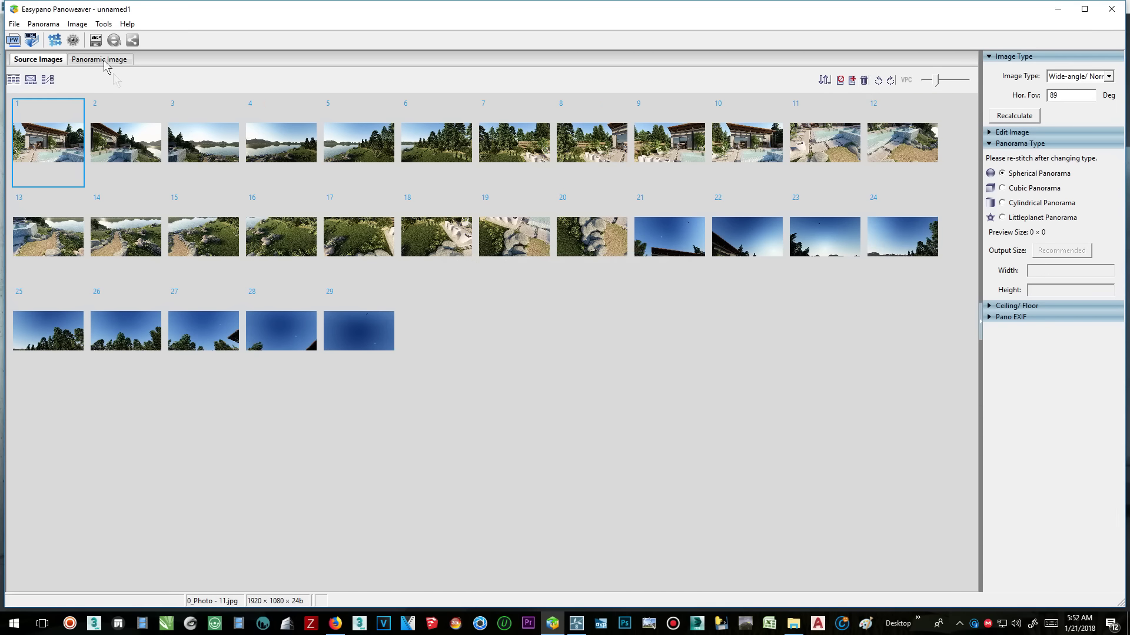
click(56, 40)
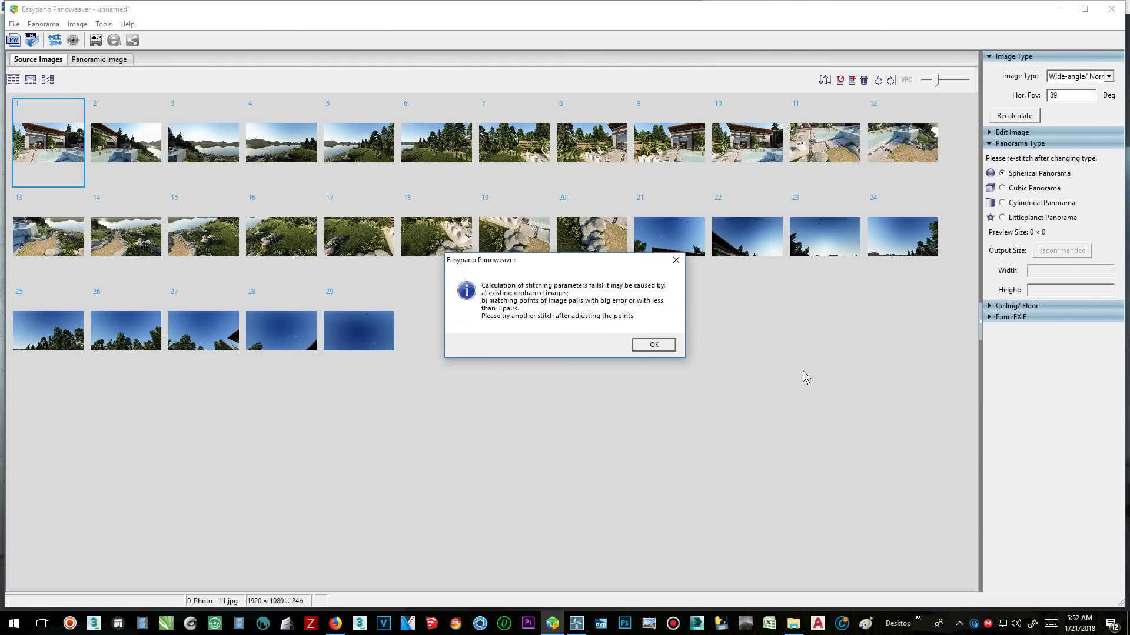
click(653, 345)
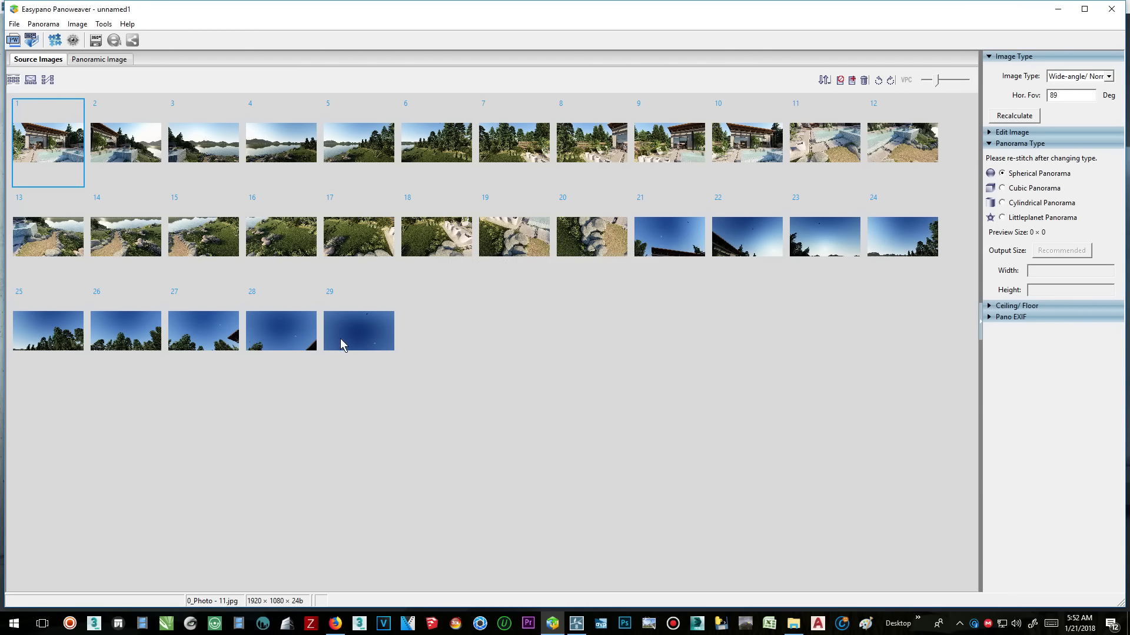
Step: Remove the plain-sky image 2_Photo - 40 from the source images and stitch the panorama
click(362, 344)
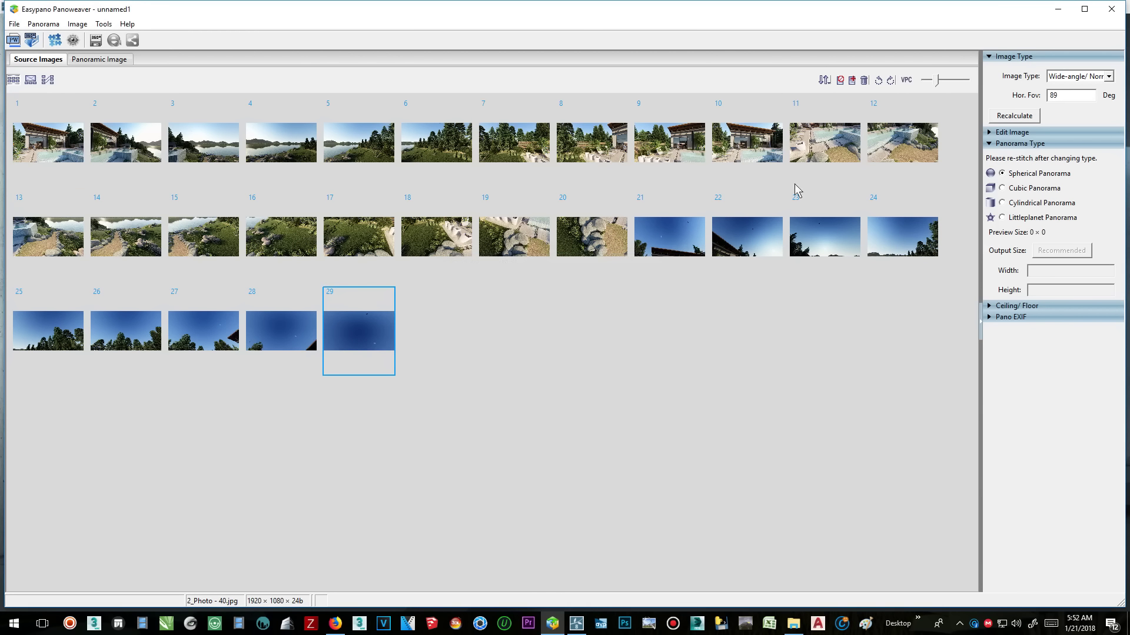
click(862, 80)
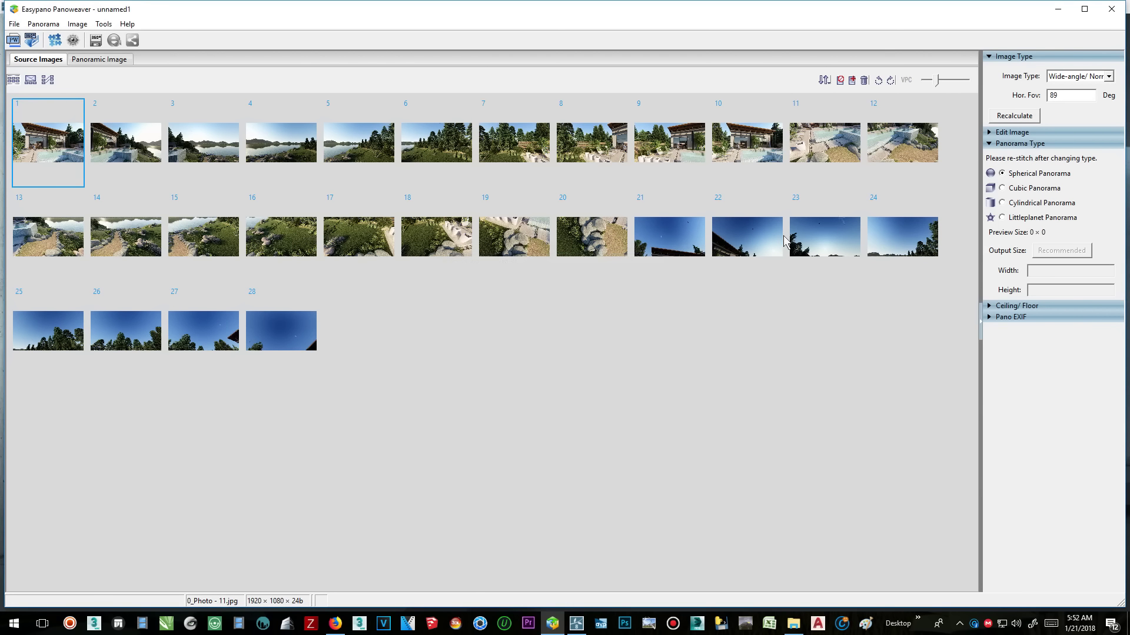
click(55, 42)
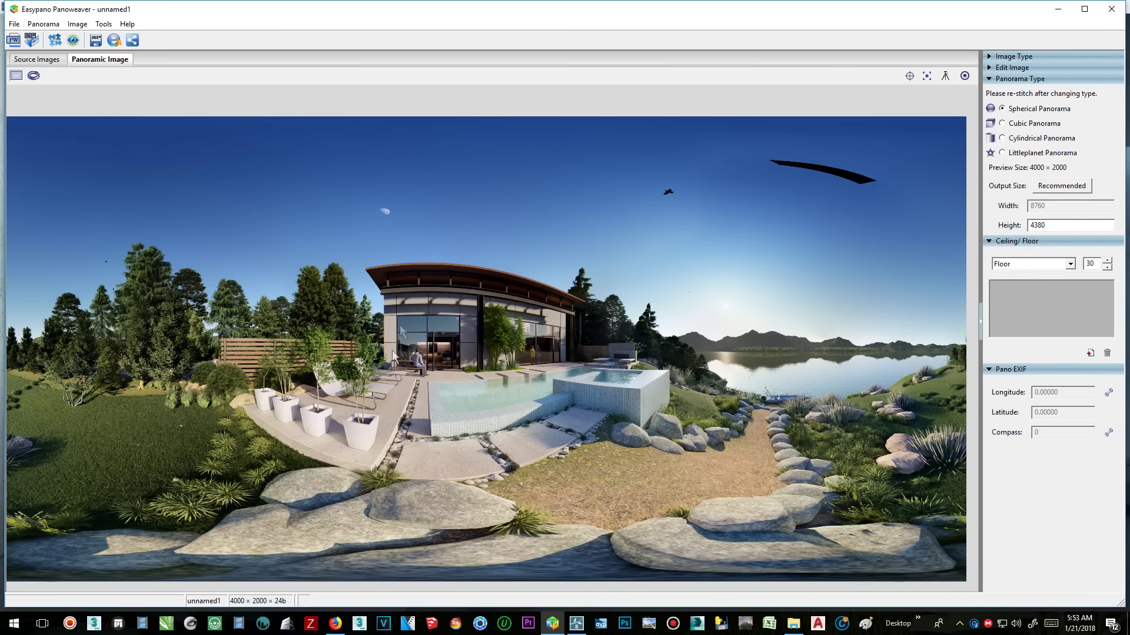
Step: Examine the complete panorama in the interactive spherical view, looking around the sky, house, ground and lake
click(34, 75)
drag(459, 339, 534, 333)
drag(446, 370, 437, 300)
drag(362, 306, 536, 445)
drag(548, 374, 570, 430)
drag(668, 285, 550, 400)
drag(435, 389, 619, 367)
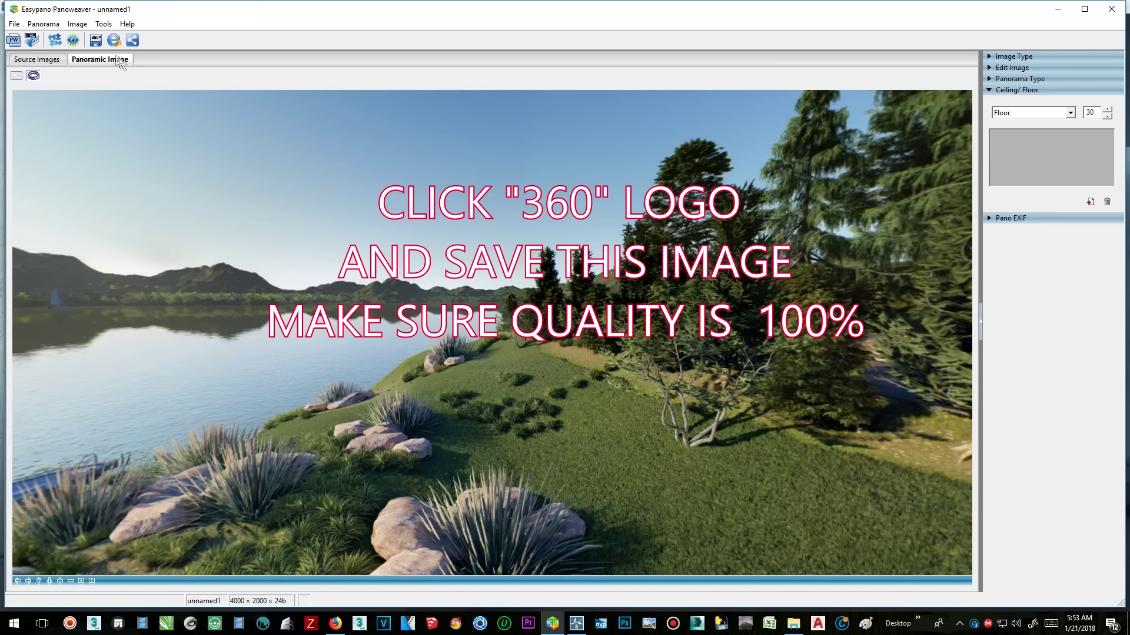
Step: Save the panorama as pano_1 in JPEG format at quality 100 alongside the source images and view the saved file
click(96, 40)
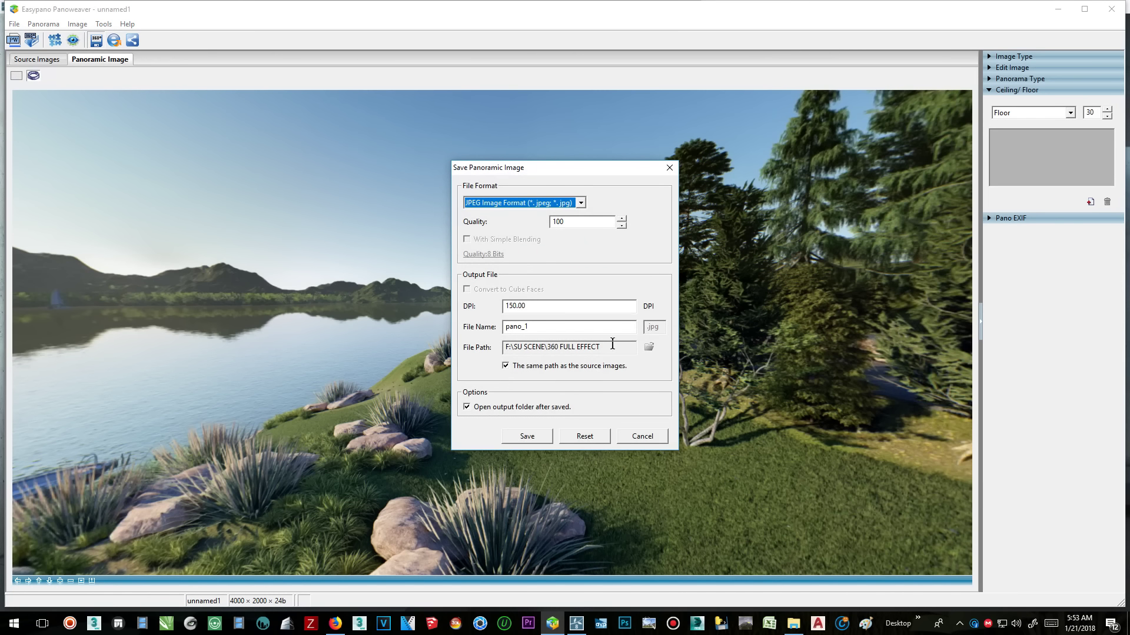
click(538, 436)
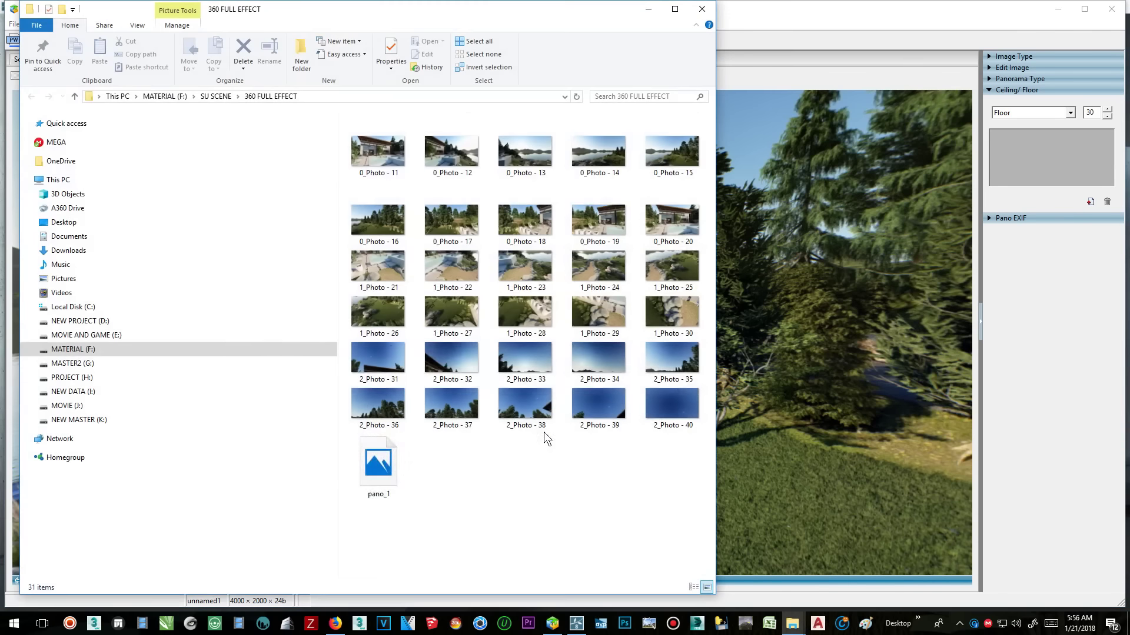
double_click(380, 405)
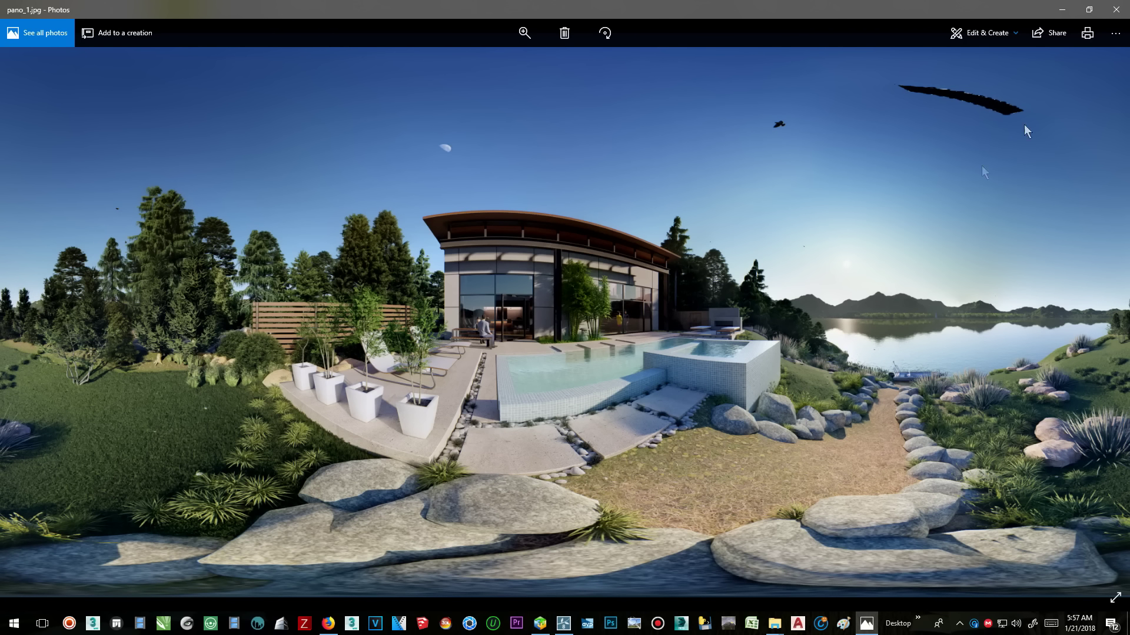
click(1061, 9)
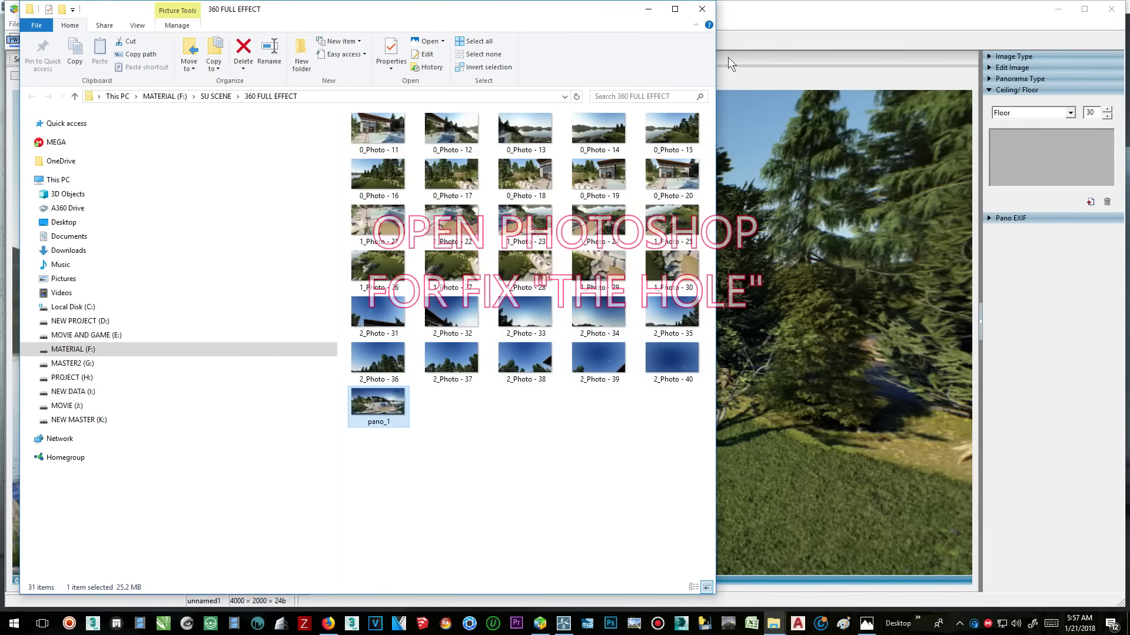
Step: Switch to Photoshop and open pano_1 from the 360 FULL EFFECT folder in SU SCENE
click(648, 9)
click(1058, 9)
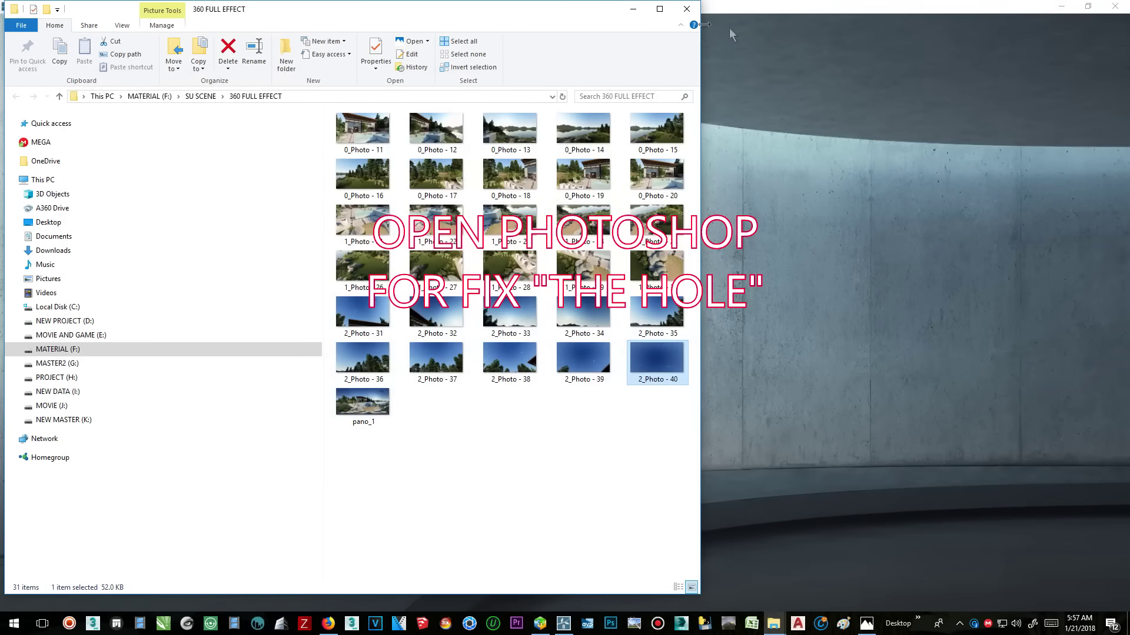
click(635, 10)
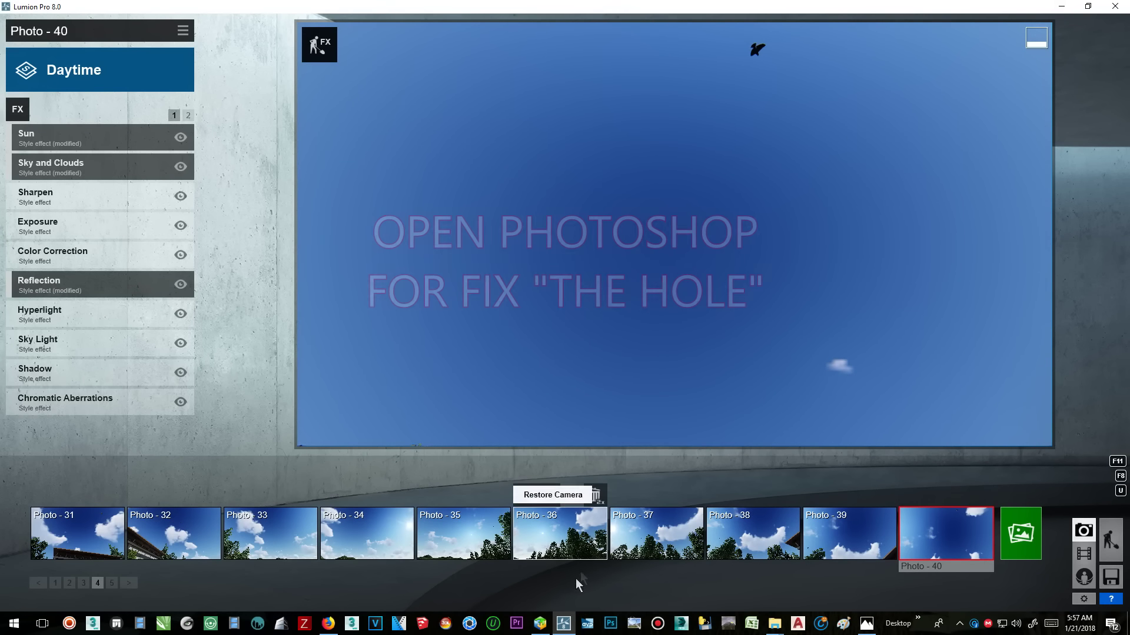
click(610, 624)
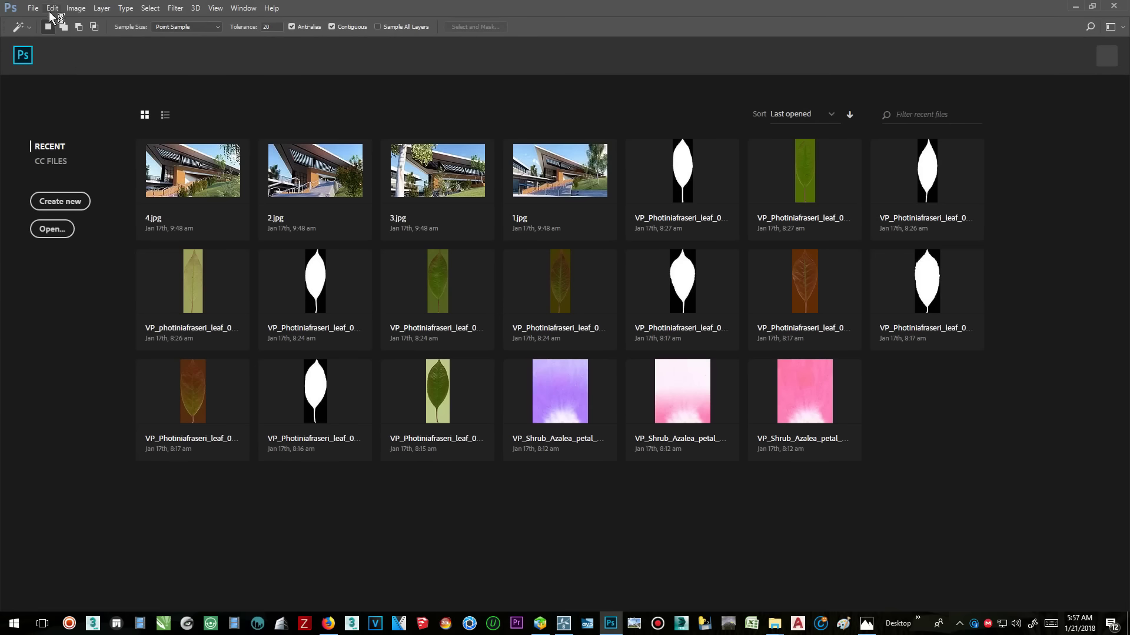
click(33, 8)
click(36, 29)
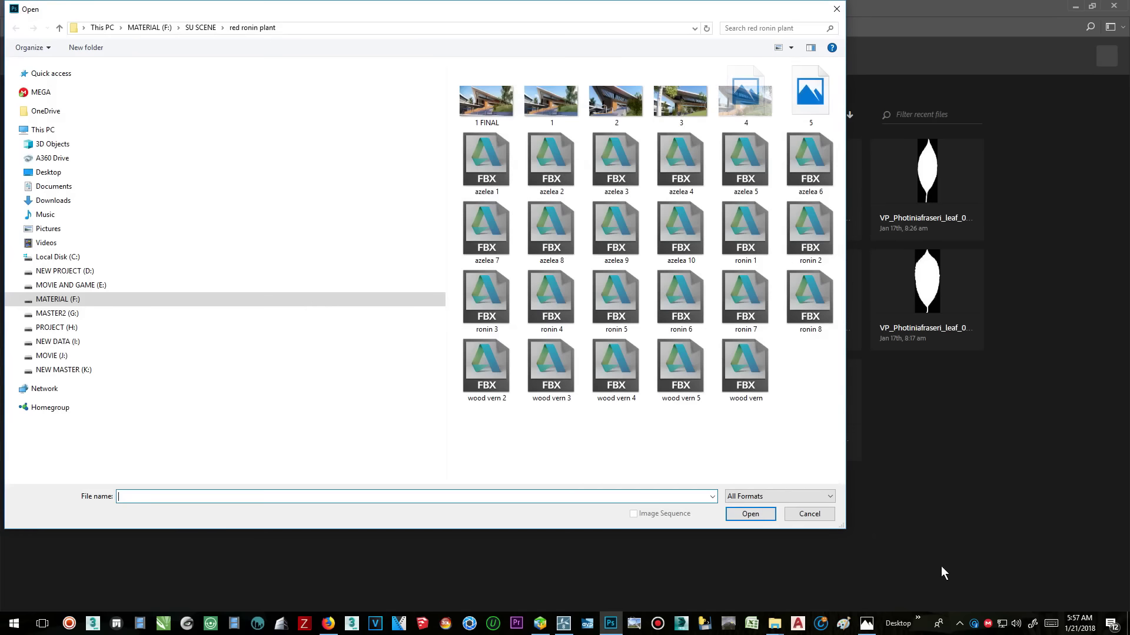
click(200, 28)
double_click(503, 102)
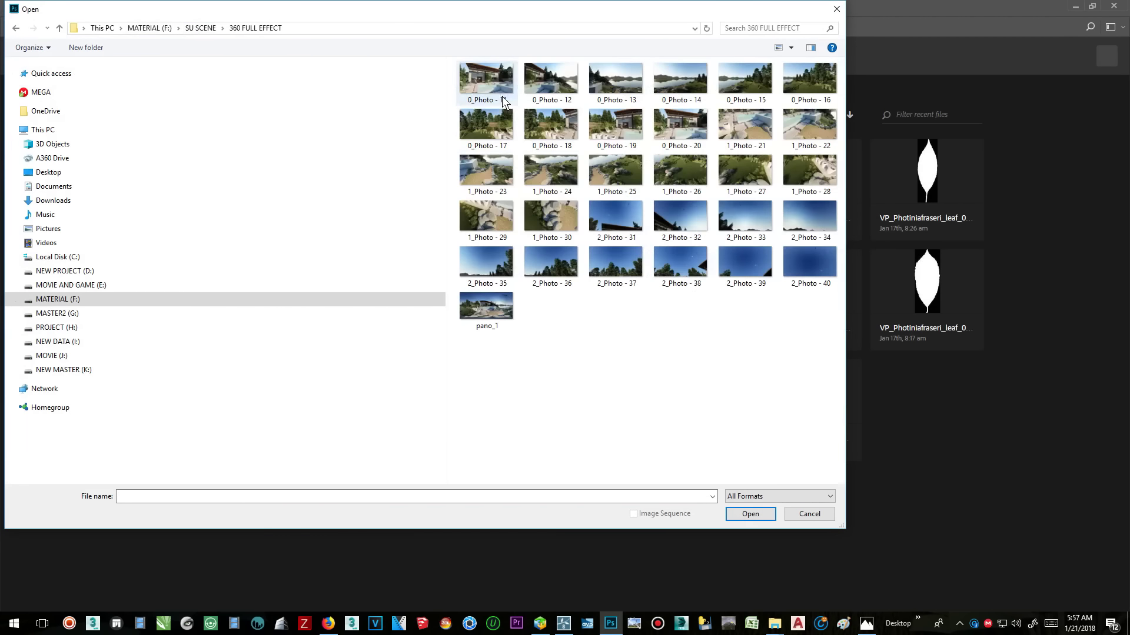
double_click(497, 308)
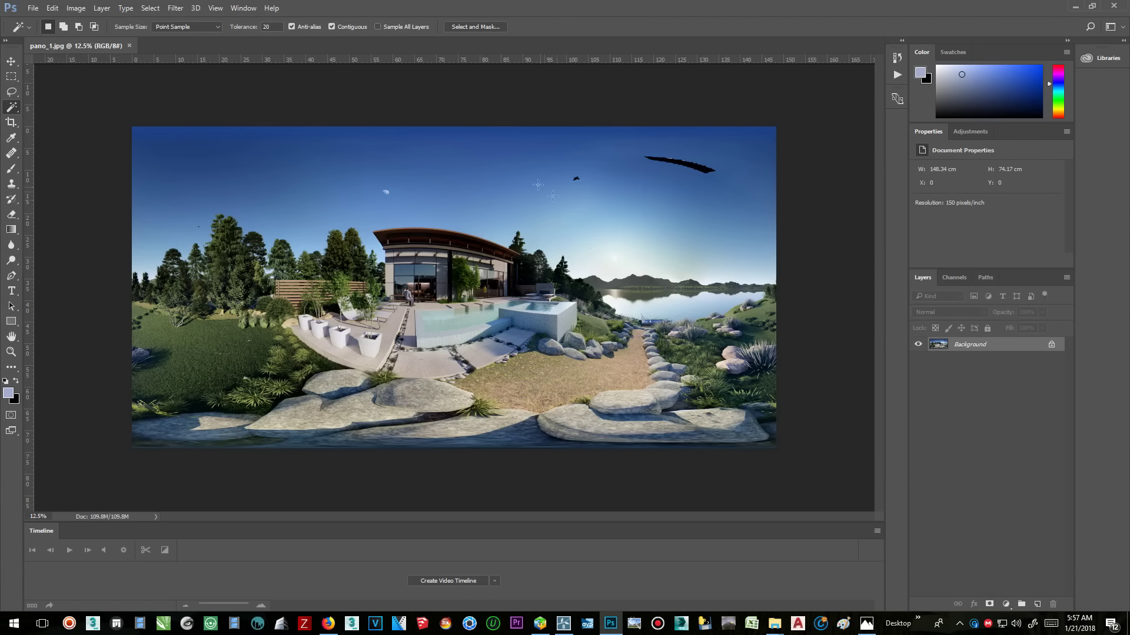
Step: Try to box in the black hole in the panorama's sky with the Move tool
click(11, 66)
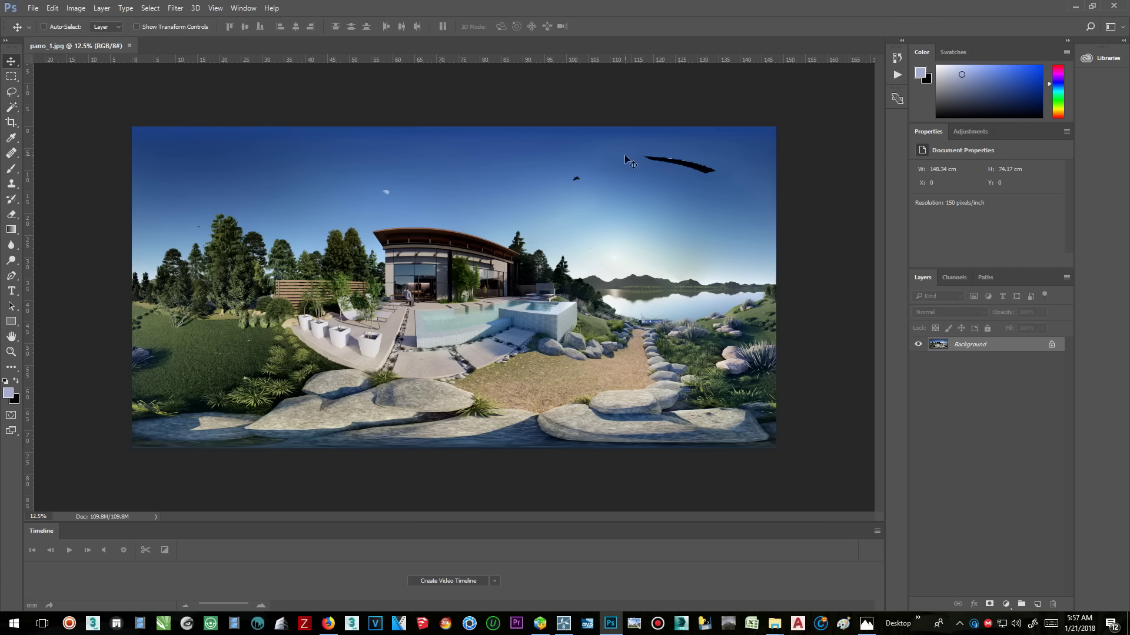
drag(635, 151, 732, 192)
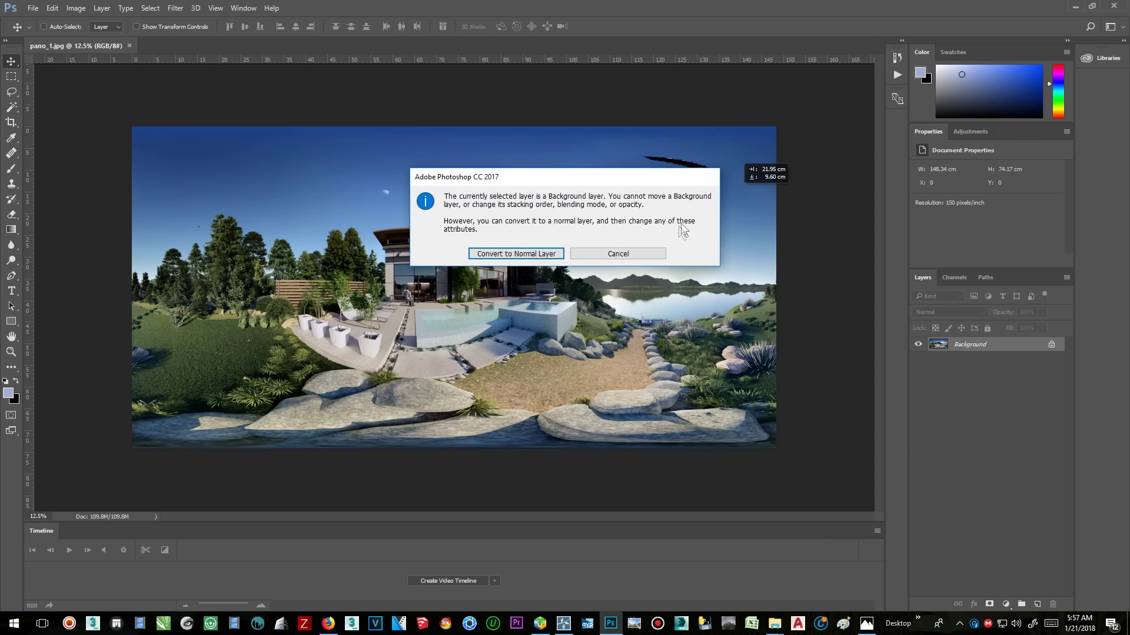